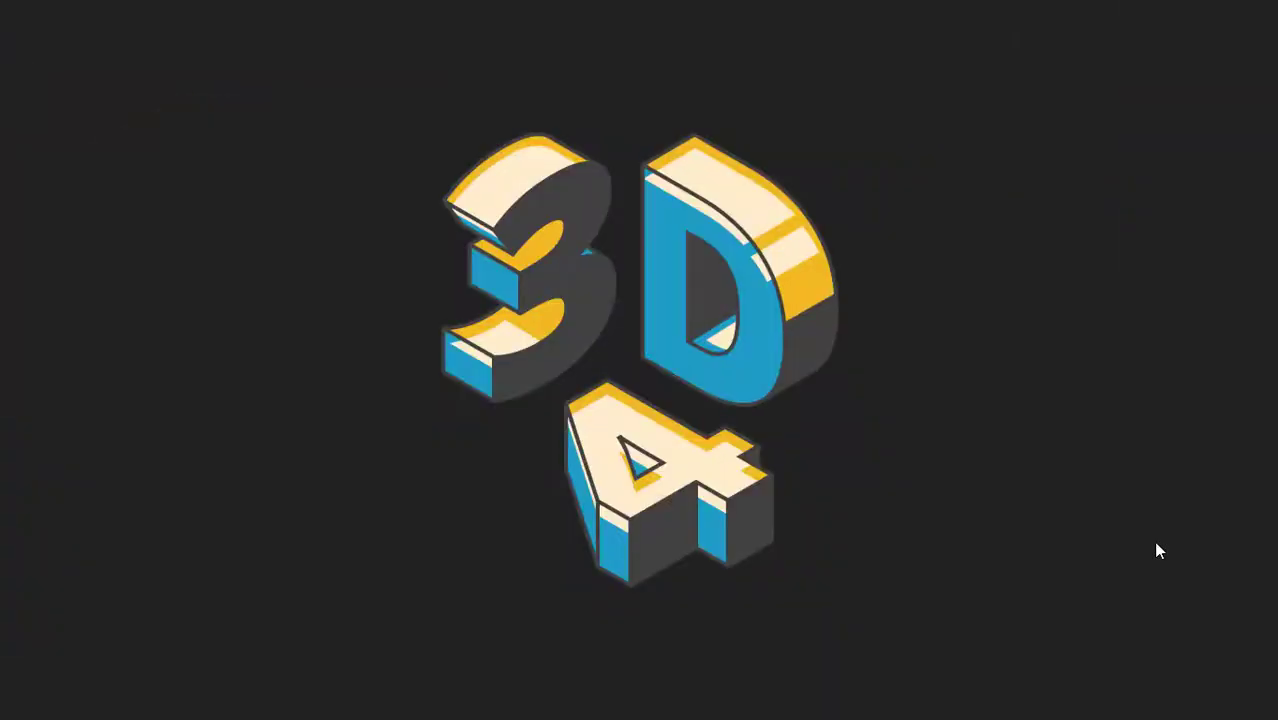
# Leave the full-screen view of the 3D4 intro image with Esc
pyautogui.press('Escape')
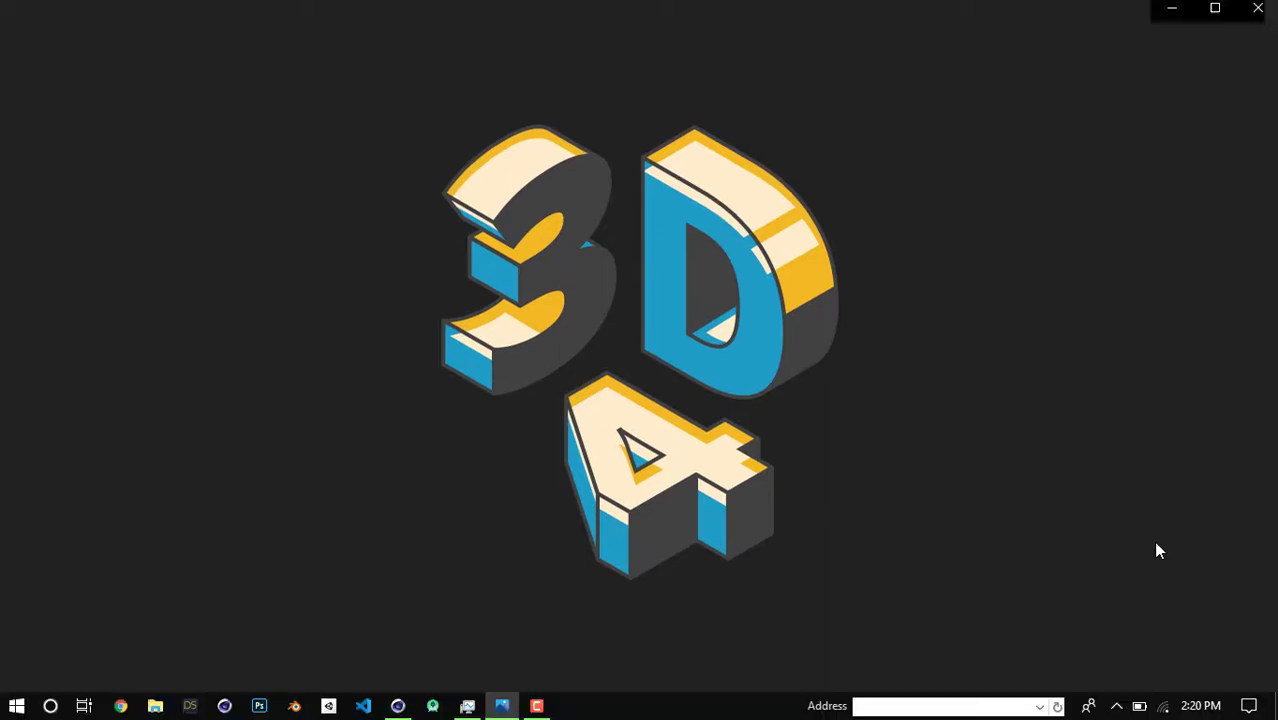
# Close the image viewer and run the RealFlow simulation, stopping at frame 90
pyautogui.click(1258, 15)
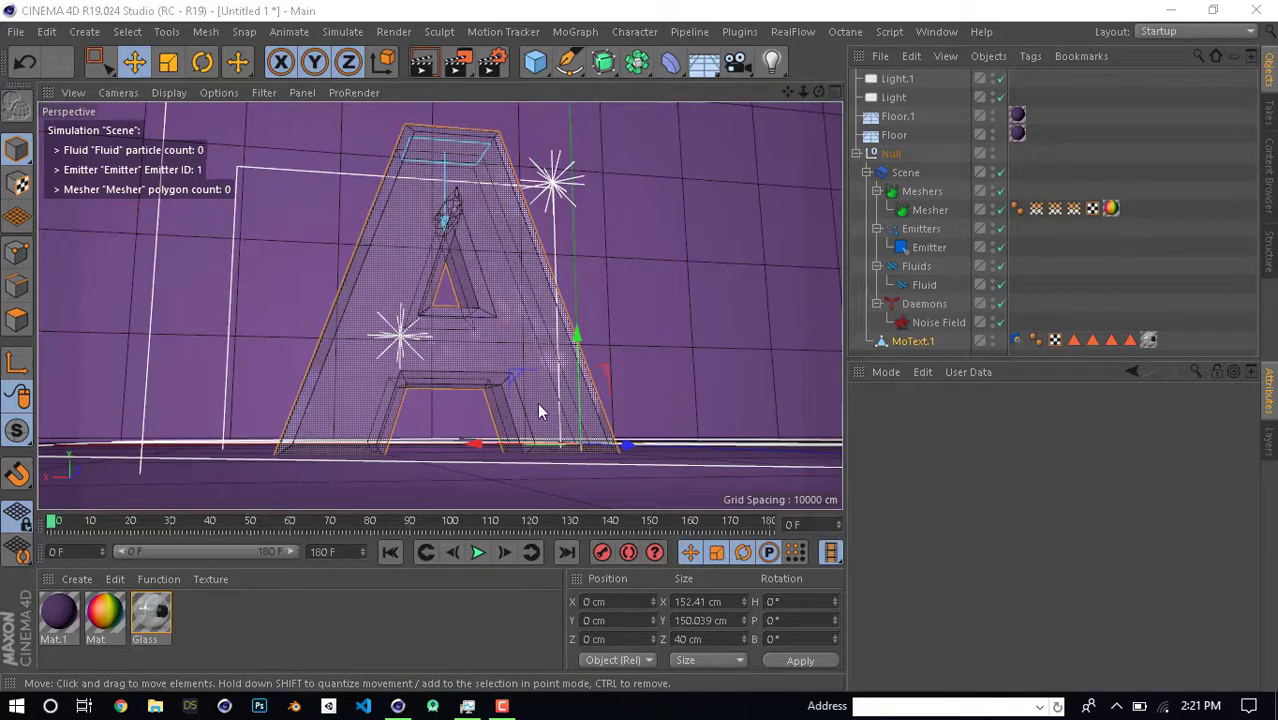
pyautogui.click(478, 552)
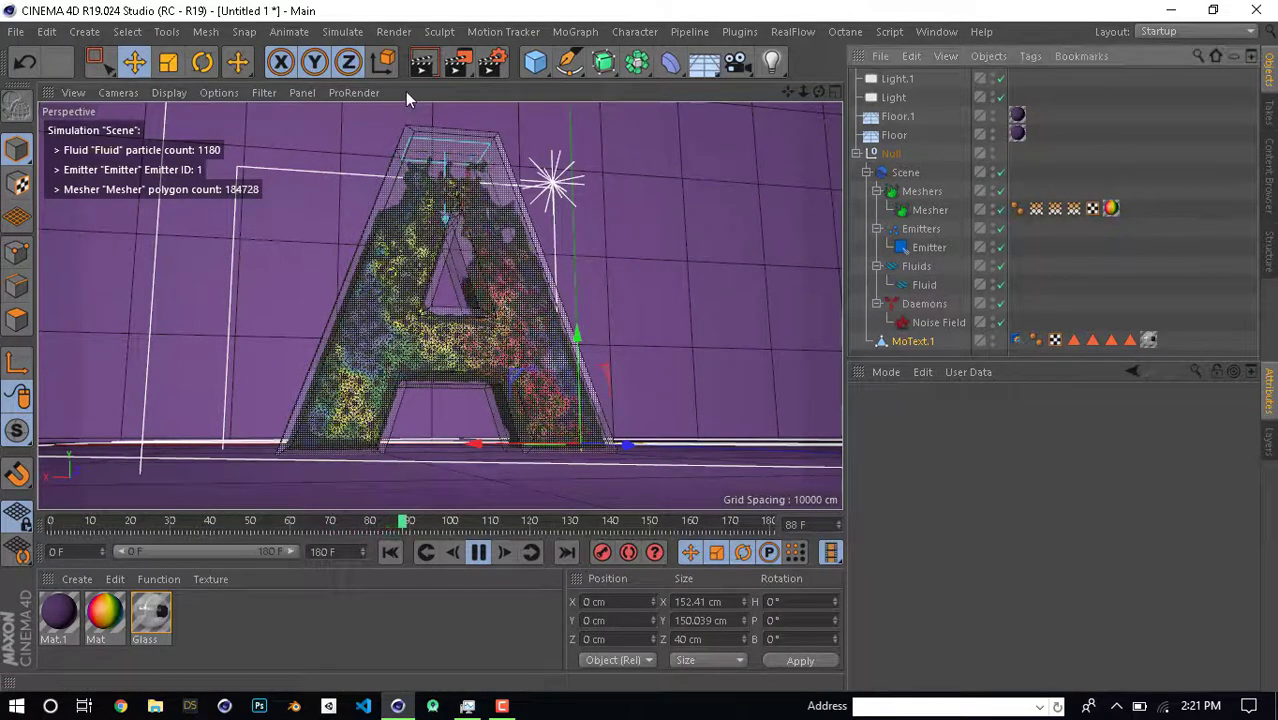
pyautogui.click(423, 64)
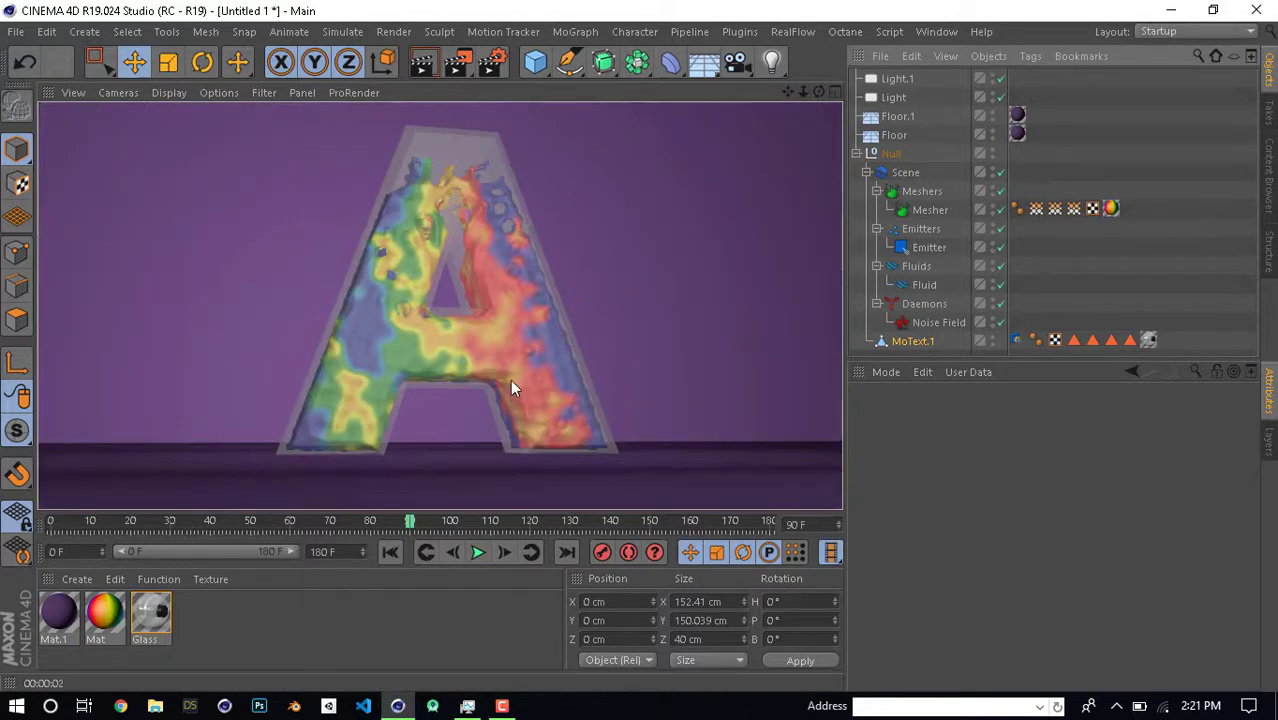
# Inspect the Noise Field and Emitter settings, then select every object in the scene
pyautogui.click(601, 338)
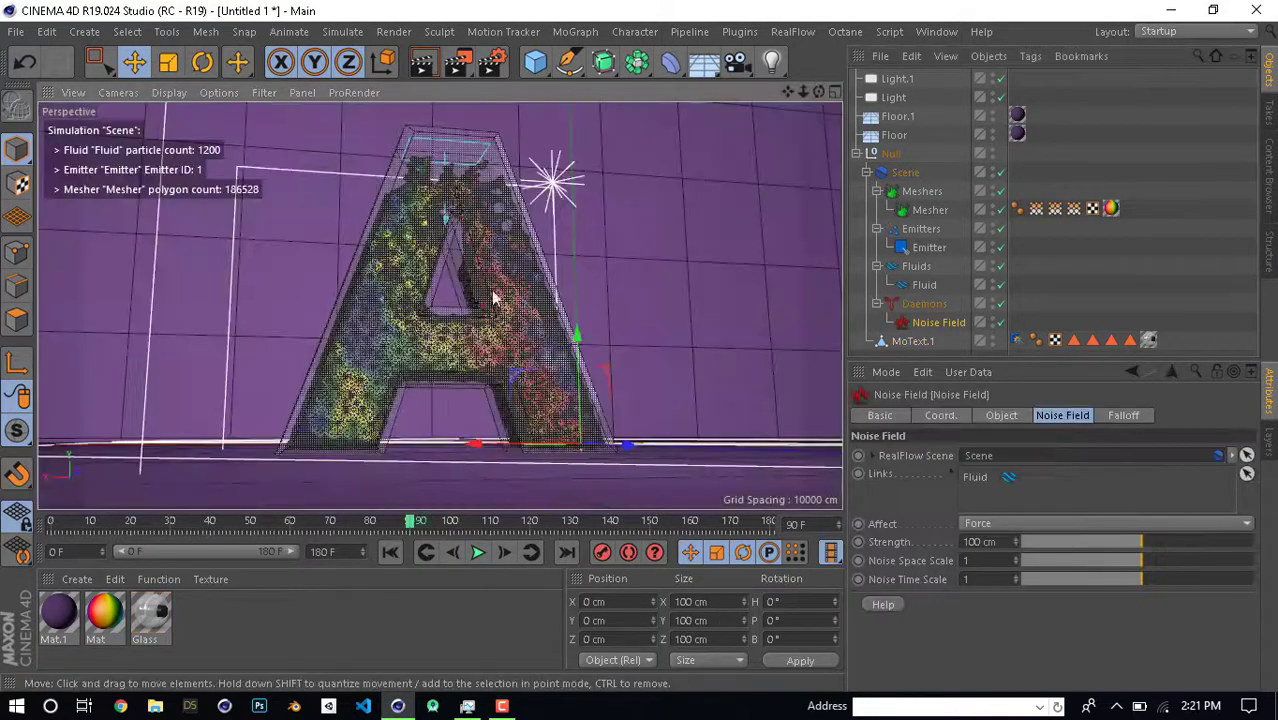
pyautogui.keyDown('alt'); pyautogui.moveTo(477, 348); pyautogui.dragTo(502, 340); pyautogui.keyUp('alt')
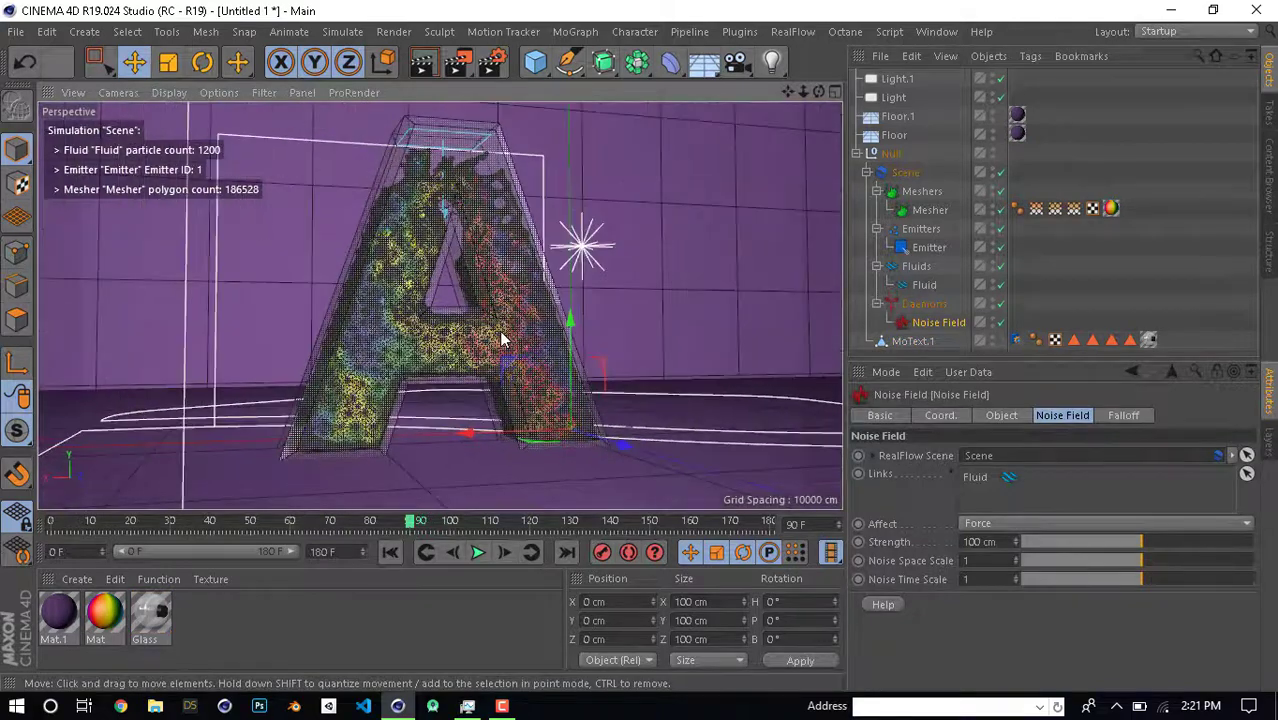
pyautogui.click(951, 249)
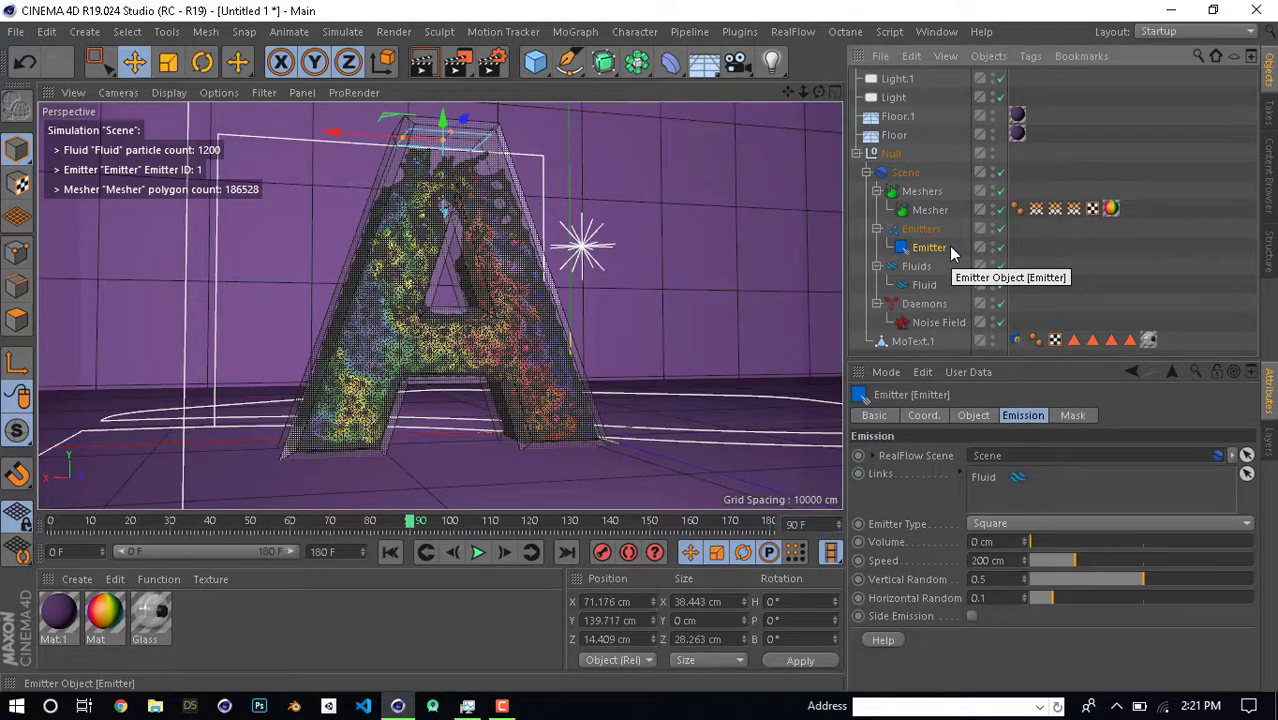
pyautogui.hotkey('ctrl', 'a')
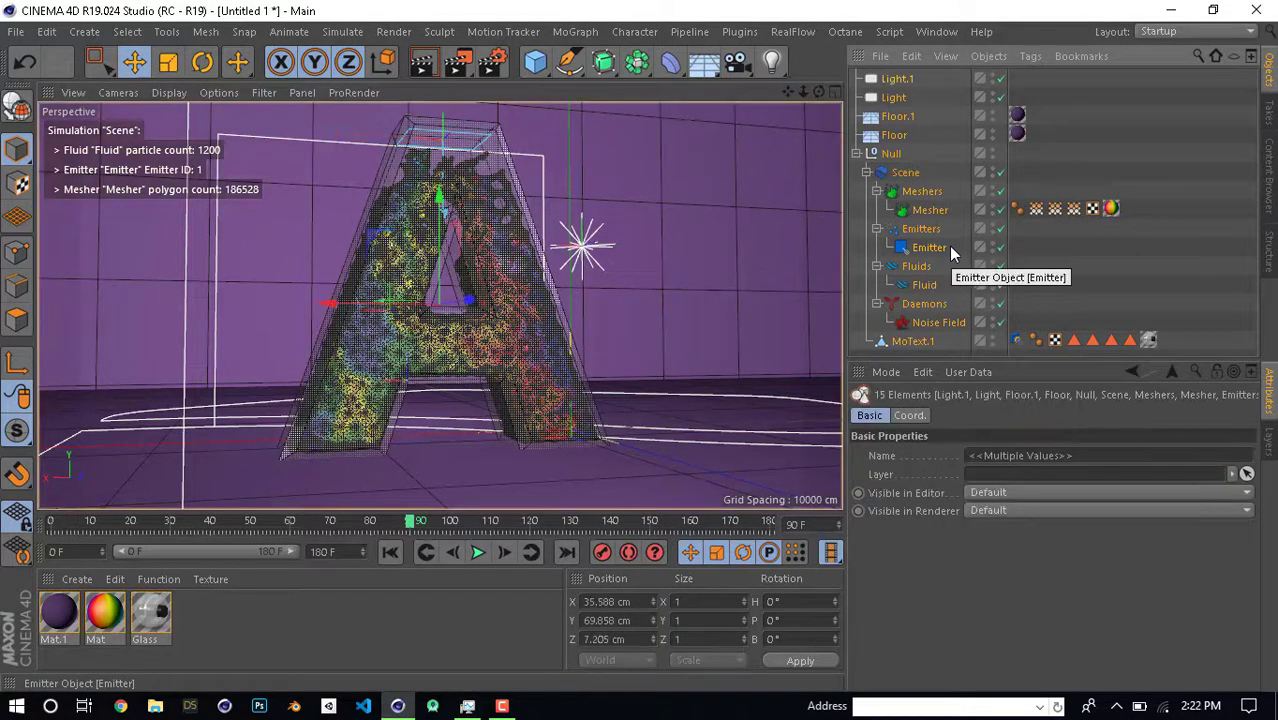
# Delete the existing scene and rewind the timeline to frame 0
pyautogui.press('Delete')
pyautogui.keyDown('alt'); pyautogui.moveTo(632, 248); pyautogui.dragTo(636, 318); pyautogui.keyUp('alt')
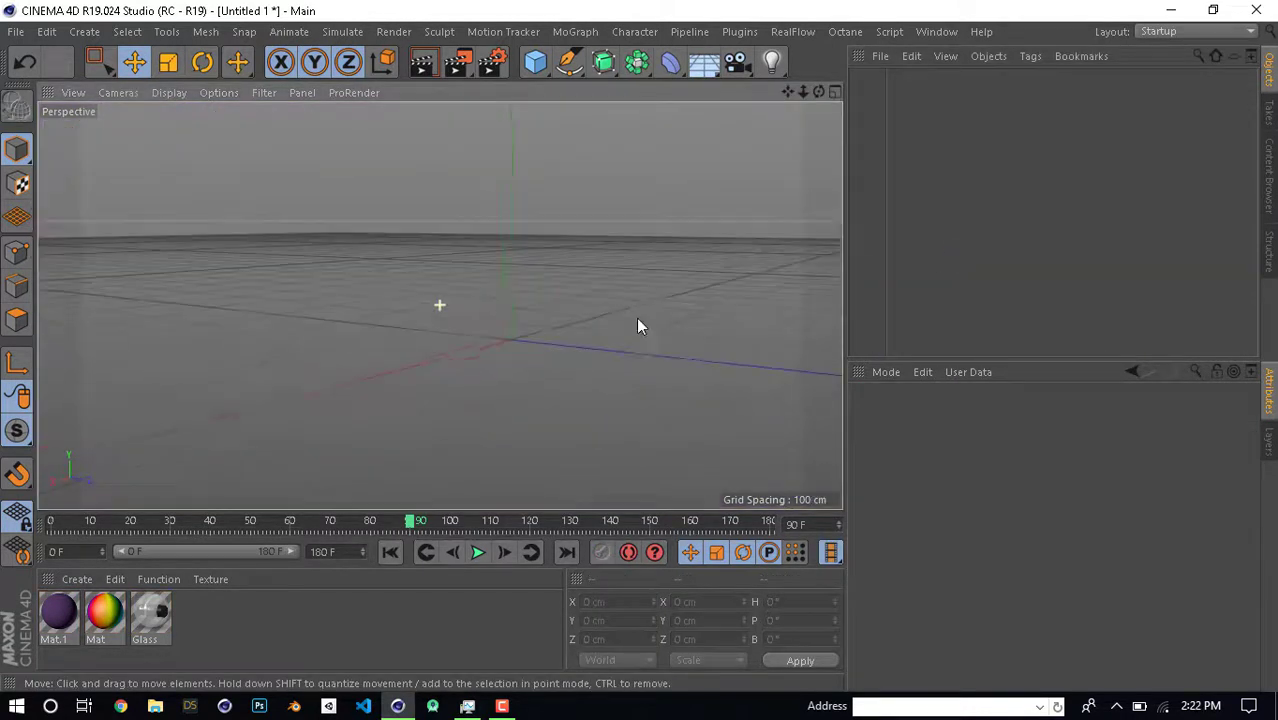
pyautogui.keyDown('alt'); pyautogui.moveTo(439, 322); pyautogui.dragTo(445, 340); pyautogui.keyUp('alt')
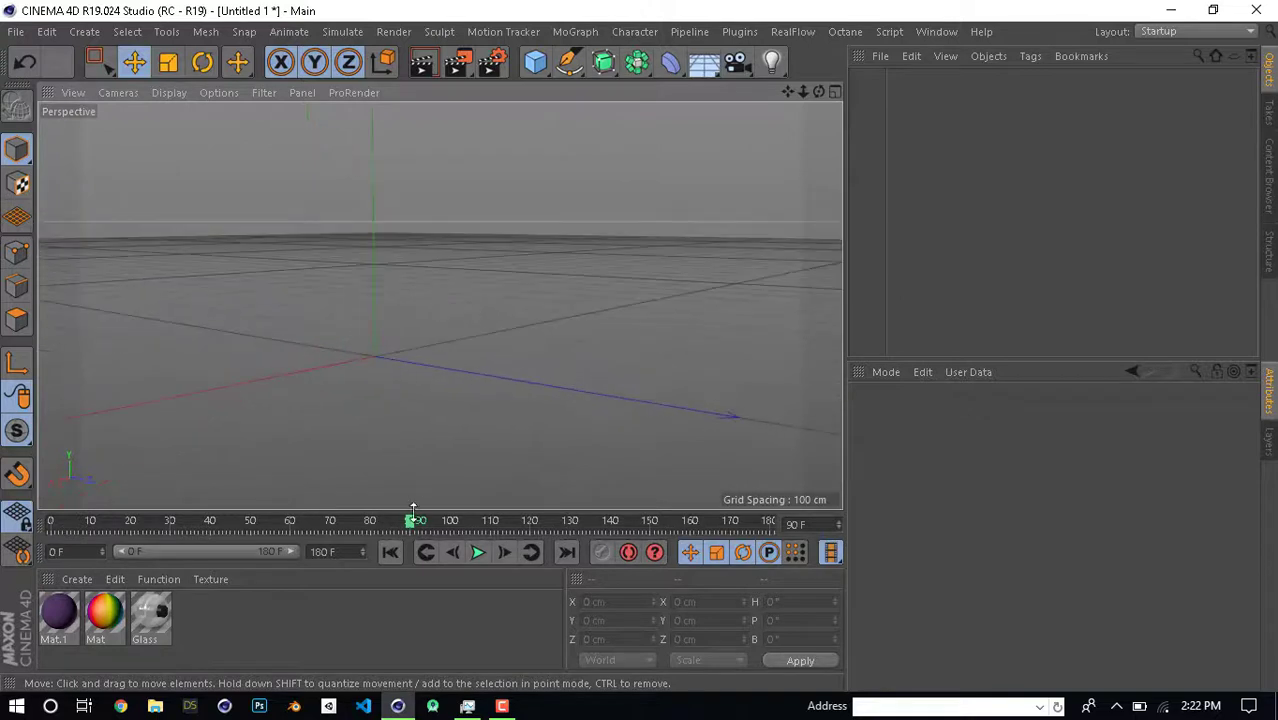
pyautogui.click(391, 551)
pyautogui.moveTo(326, 257)
pyautogui.keyDown('alt'); pyautogui.mouseDown()
pyautogui.moveTo(479, 310)
pyautogui.moveTo(489, 218)
pyautogui.mouseUp(); pyautogui.keyUp('alt')
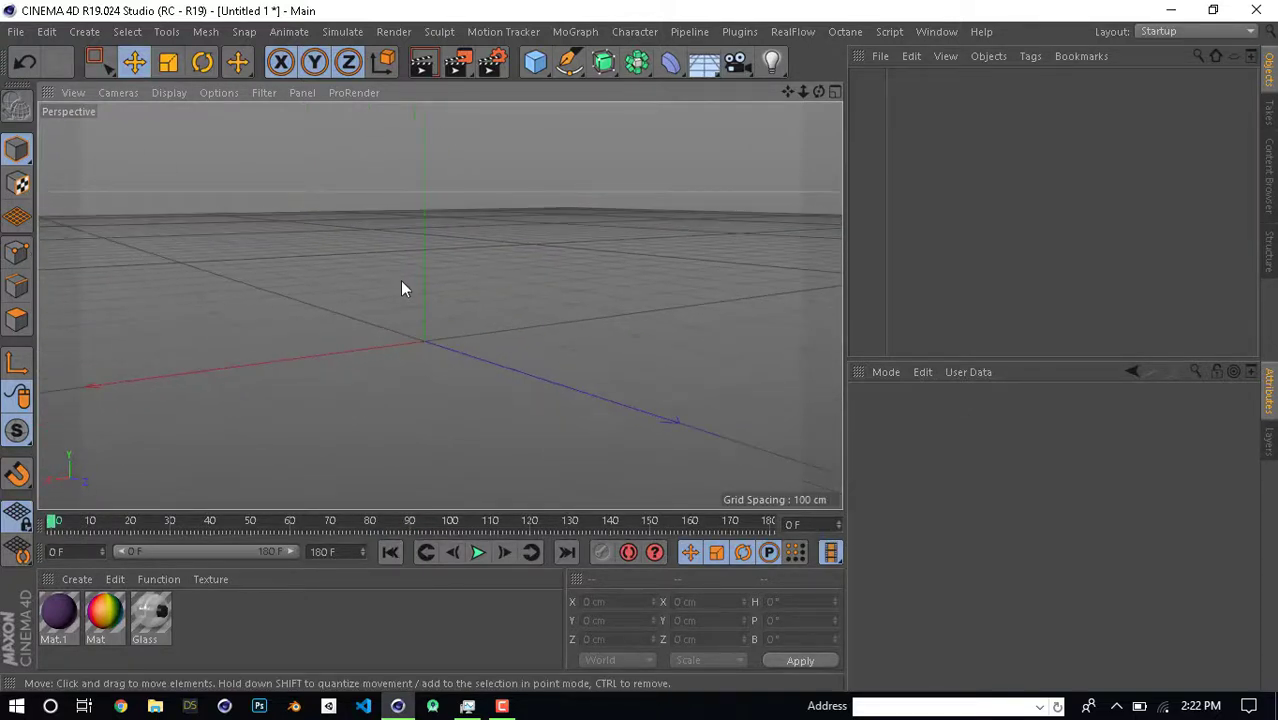
pyautogui.moveTo(400, 280)
pyautogui.keyDown('alt'); pyautogui.mouseDown()
pyautogui.moveTo(467, 334)
pyautogui.moveTo(405, 341)
pyautogui.moveTo(425, 298)
pyautogui.mouseUp(); pyautogui.keyUp('alt')
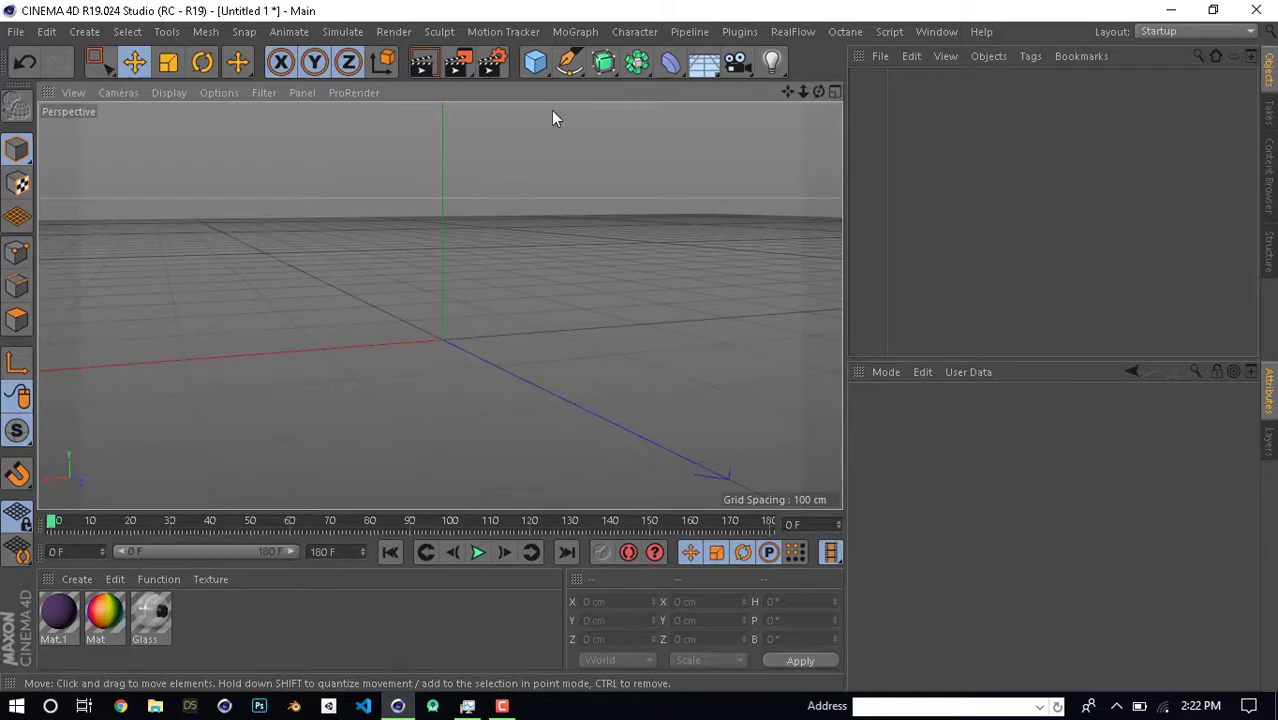
# Add a MoGraph MoText object and change its text to 'A'
pyautogui.click(575, 31)
pyautogui.click(600, 332)
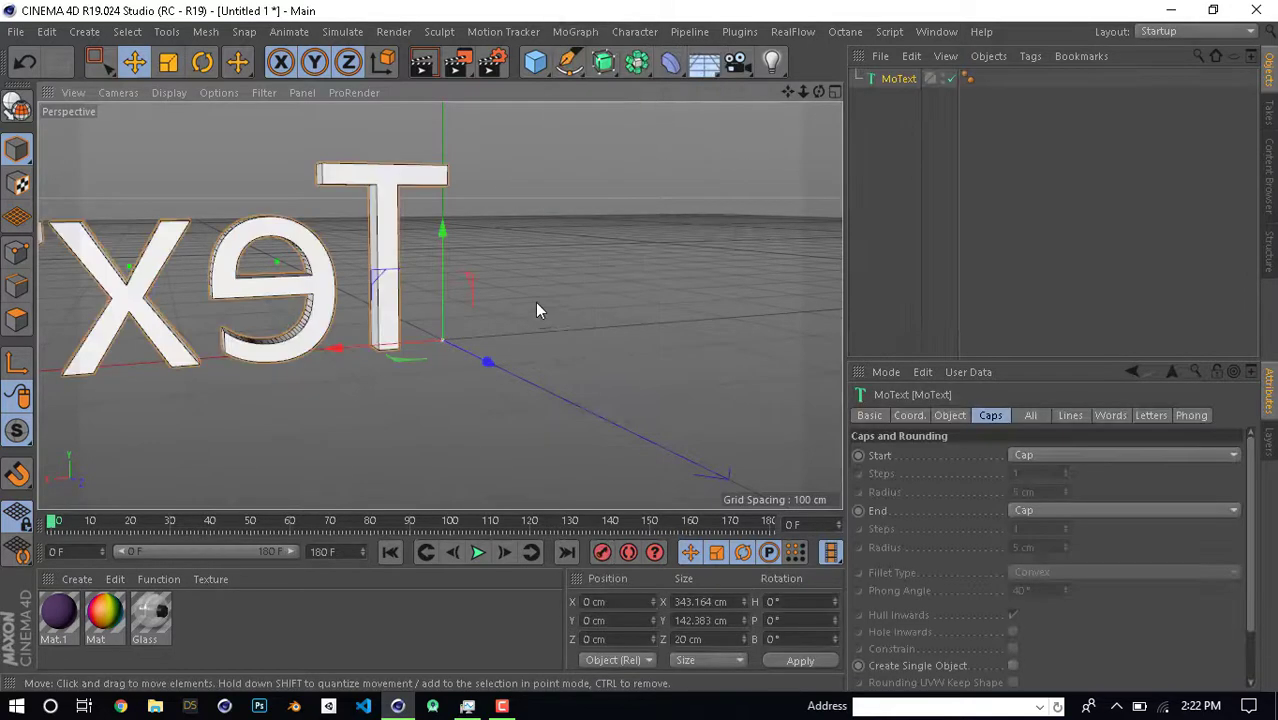
pyautogui.moveTo(522, 307)
pyautogui.keyDown('alt'); pyautogui.mouseDown()
pyautogui.moveTo(216, 298)
pyautogui.moveTo(573, 300)
pyautogui.moveTo(650, 345)
pyautogui.moveTo(673, 294)
pyautogui.moveTo(585, 334)
pyautogui.moveTo(600, 345)
pyautogui.mouseUp(); pyautogui.keyUp('alt')
pyautogui.click(950, 415)
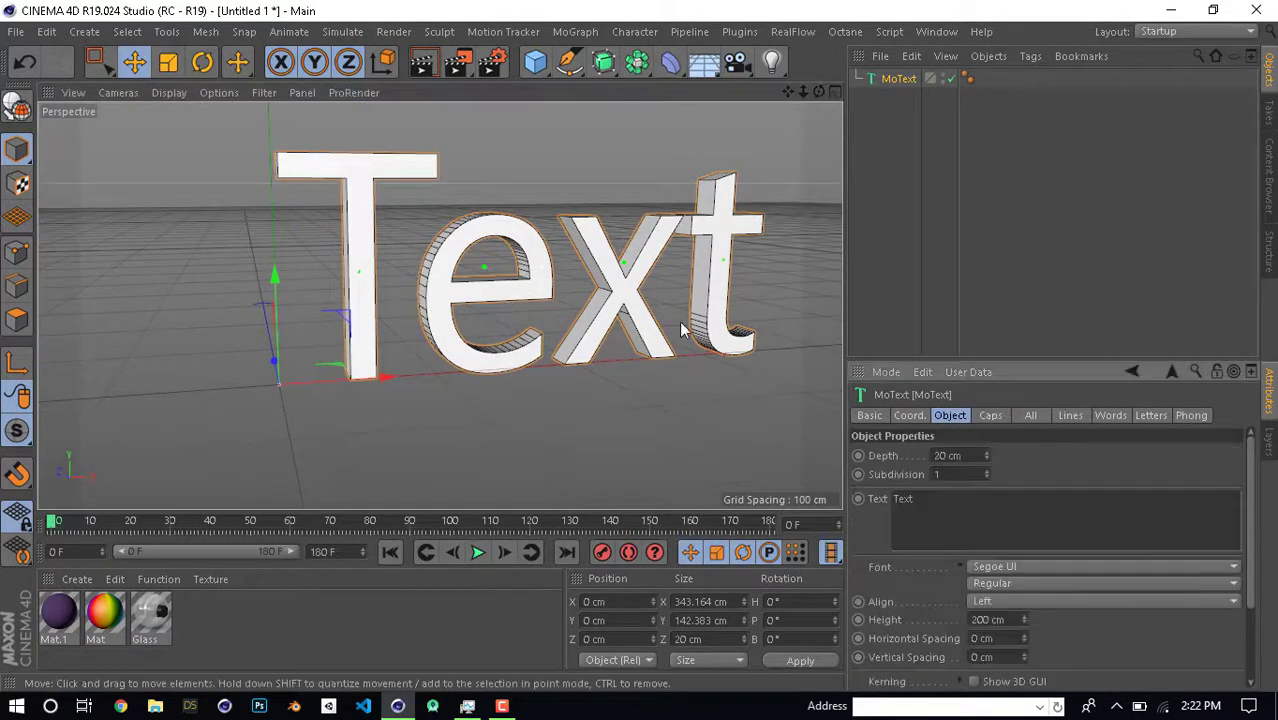
pyautogui.moveTo(943, 512); pyautogui.dragTo(877, 487)
pyautogui.press('BackSpace')
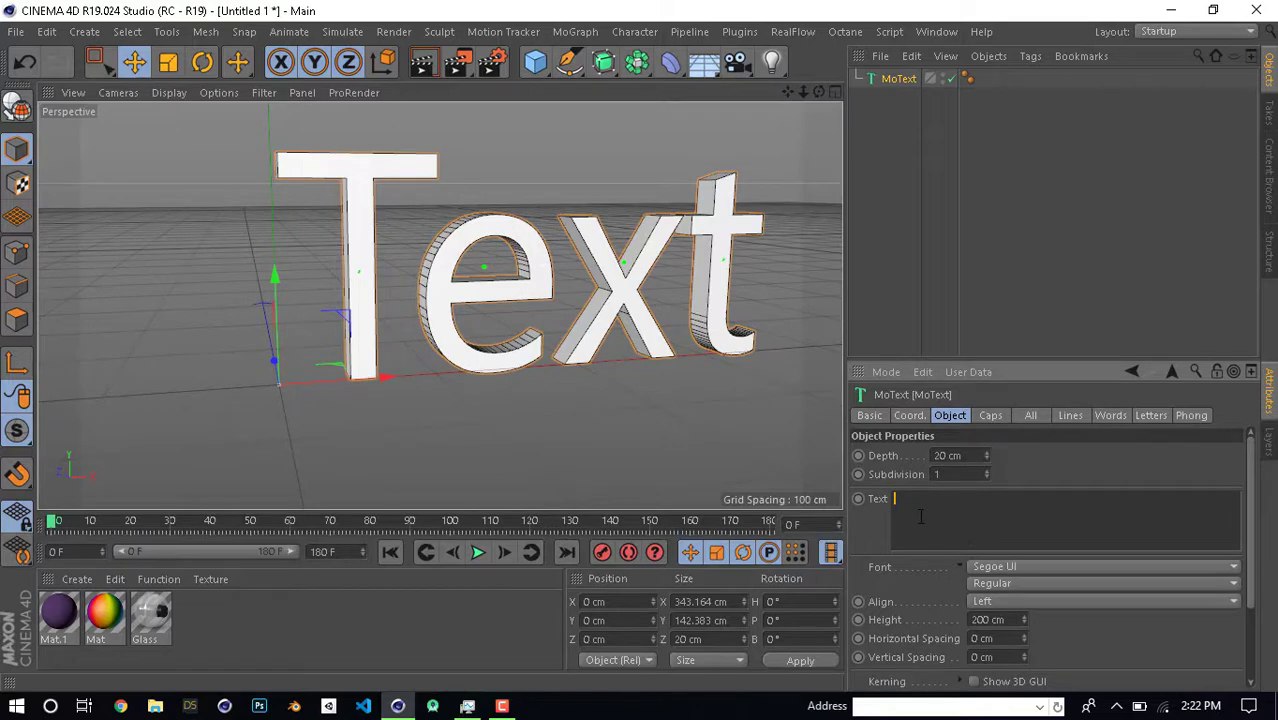
pyautogui.write('A')
# Make the letter Bold, align it Middle, and set its depth to 30 cm
pyautogui.click(1009, 584)
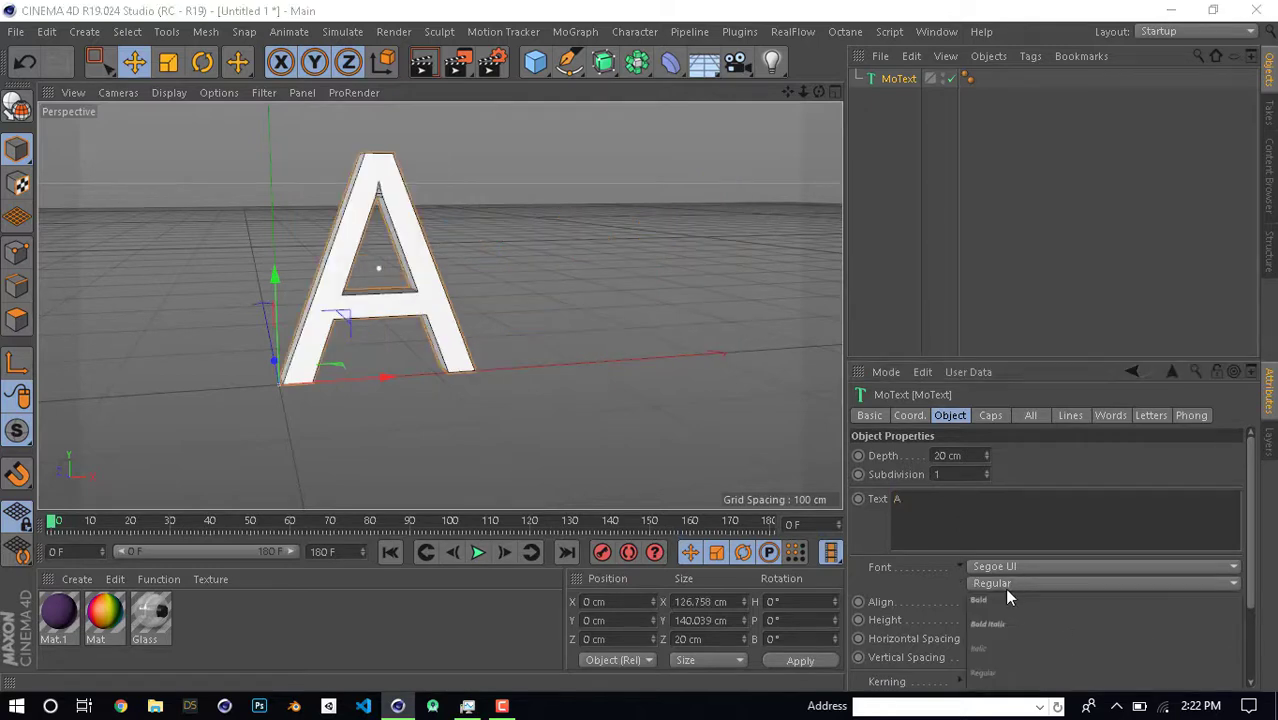
pyautogui.click(990, 600)
pyautogui.keyDown('alt'); pyautogui.moveTo(499, 357); pyautogui.dragTo(425, 297); pyautogui.keyUp('alt')
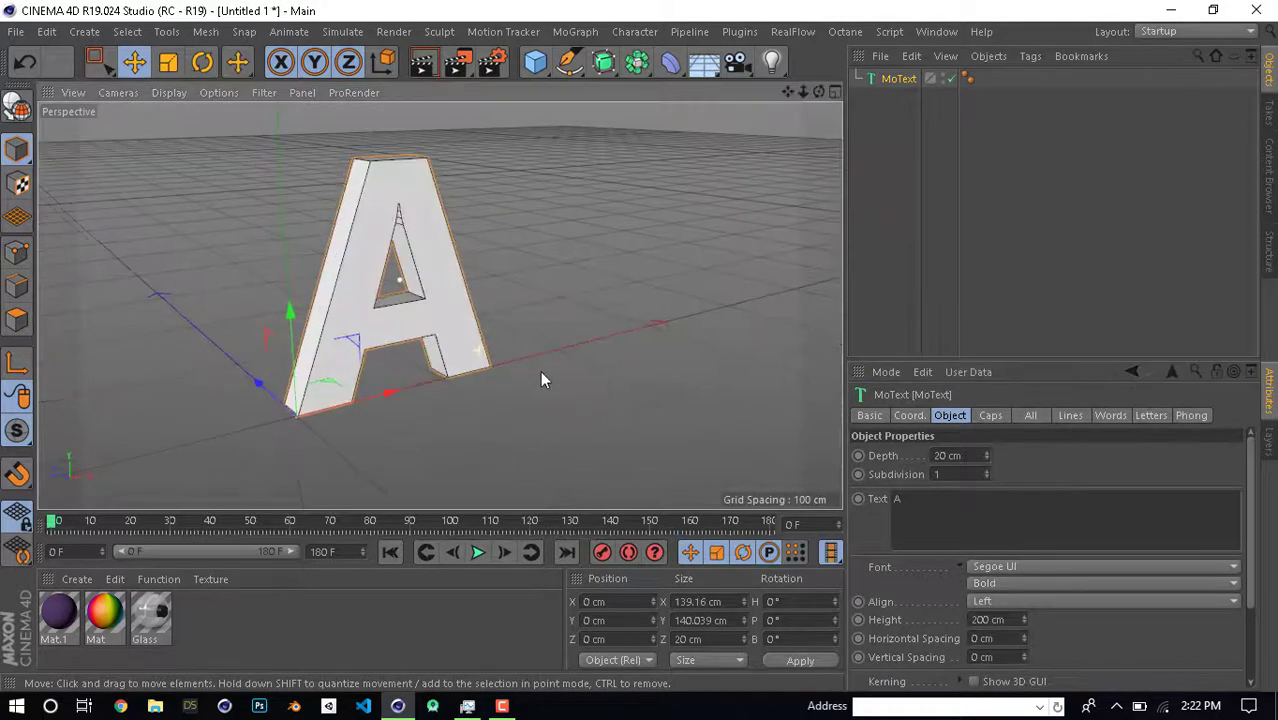
pyautogui.click(1040, 601)
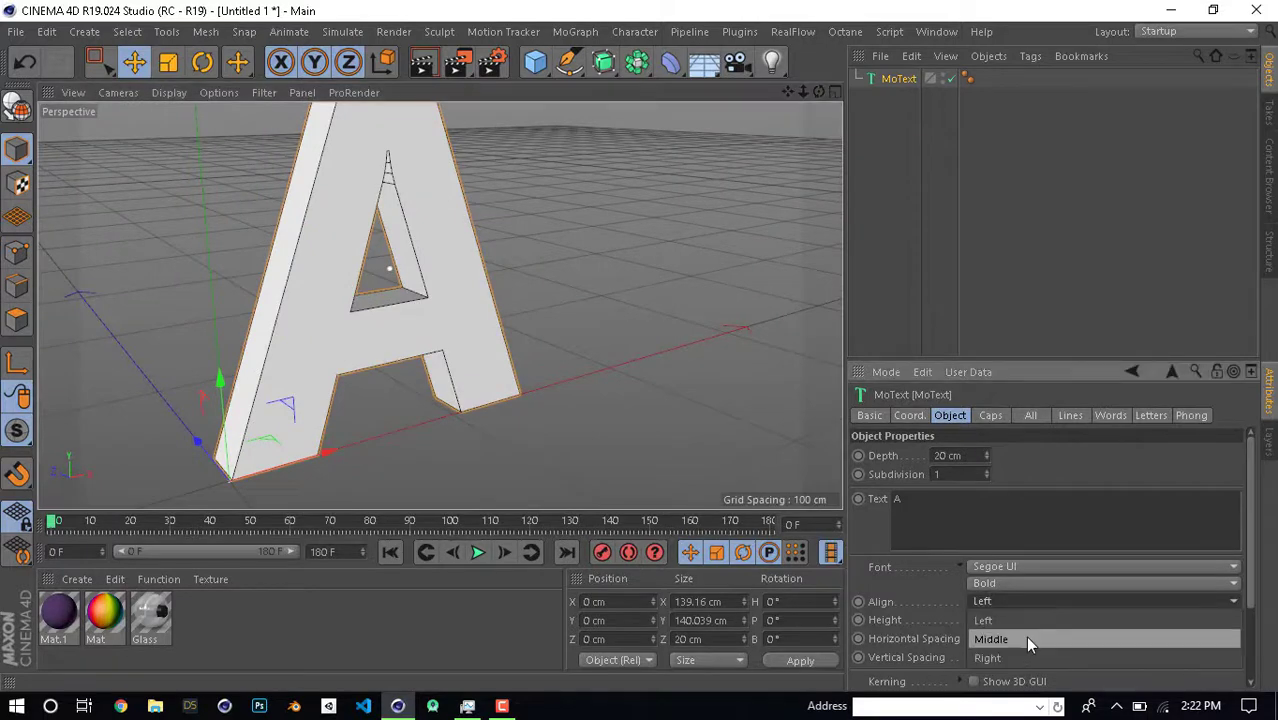
pyautogui.click(1027, 640)
pyautogui.moveTo(708, 337)
pyautogui.keyDown('alt'); pyautogui.mouseDown()
pyautogui.moveTo(485, 371)
pyautogui.moveTo(568, 349)
pyautogui.moveTo(628, 399)
pyautogui.moveTo(700, 420)
pyautogui.mouseUp(); pyautogui.keyUp('alt')
pyautogui.click(955, 456)
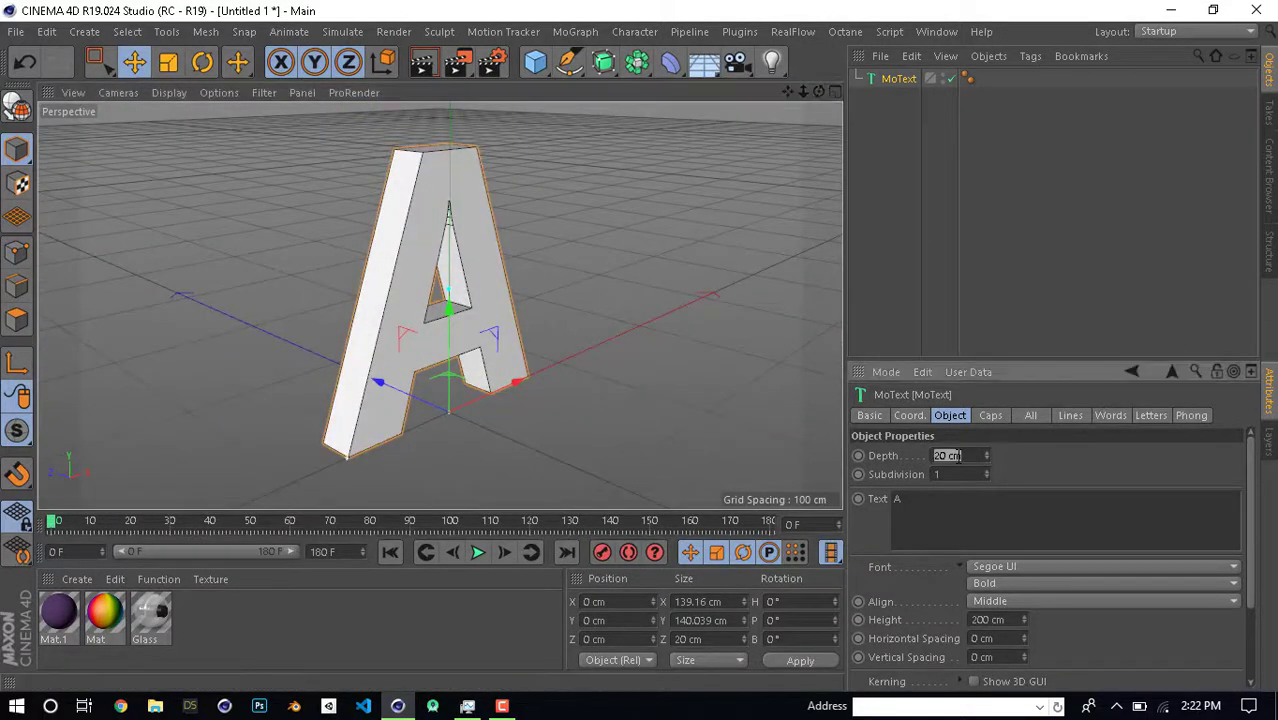
pyautogui.write('30')
pyautogui.press('Return')
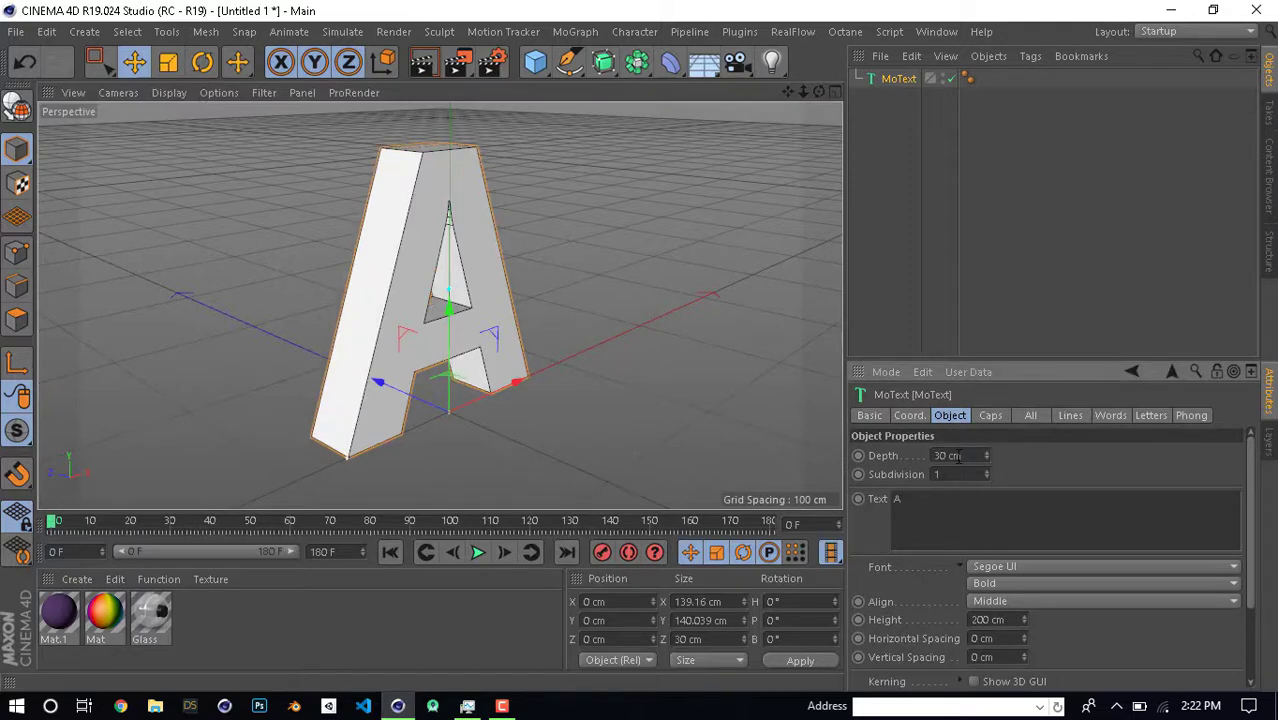
pyautogui.moveTo(720, 330)
pyautogui.keyDown('alt'); pyautogui.mouseDown()
pyautogui.moveTo(679, 363)
pyautogui.moveTo(644, 423)
pyautogui.mouseUp(); pyautogui.keyUp('alt')
# Set both the Start and End caps of the letter to Fillet Cap
pyautogui.click(994, 419)
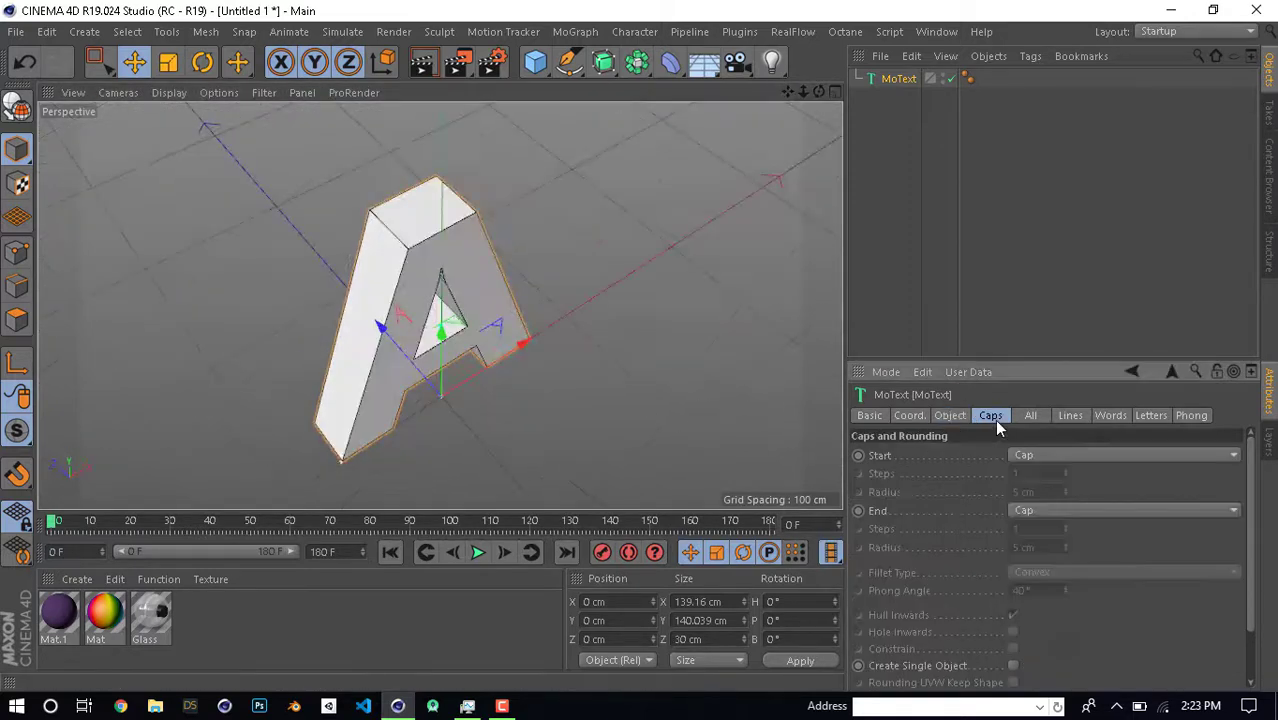
pyautogui.moveTo(449, 254)
pyautogui.keyDown('alt'); pyautogui.mouseDown()
pyautogui.moveTo(303, 156)
pyautogui.moveTo(622, 369)
pyautogui.moveTo(829, 434)
pyautogui.mouseUp(); pyautogui.keyUp('alt')
pyautogui.moveTo(682, 374)
pyautogui.keyDown('alt'); pyautogui.mouseDown()
pyautogui.moveTo(698, 344)
pyautogui.moveTo(884, 435)
pyautogui.mouseUp(); pyautogui.keyUp('alt')
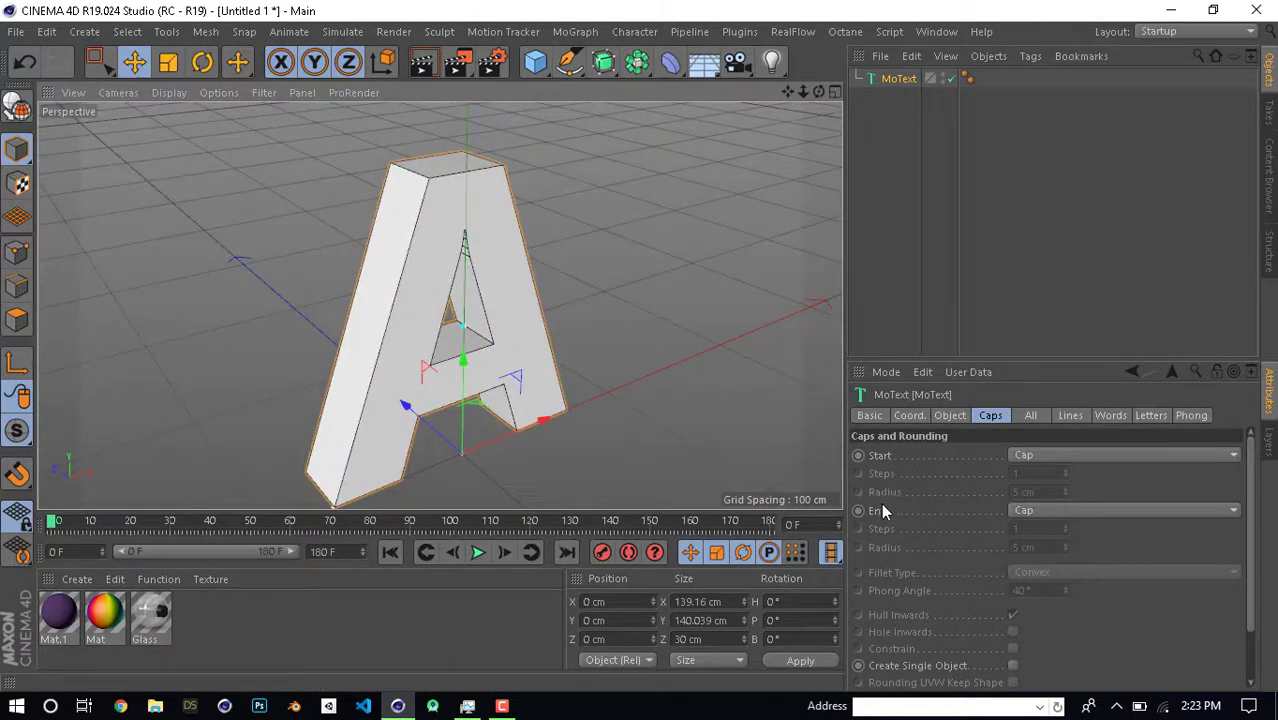
pyautogui.click(1050, 455)
pyautogui.click(1065, 529)
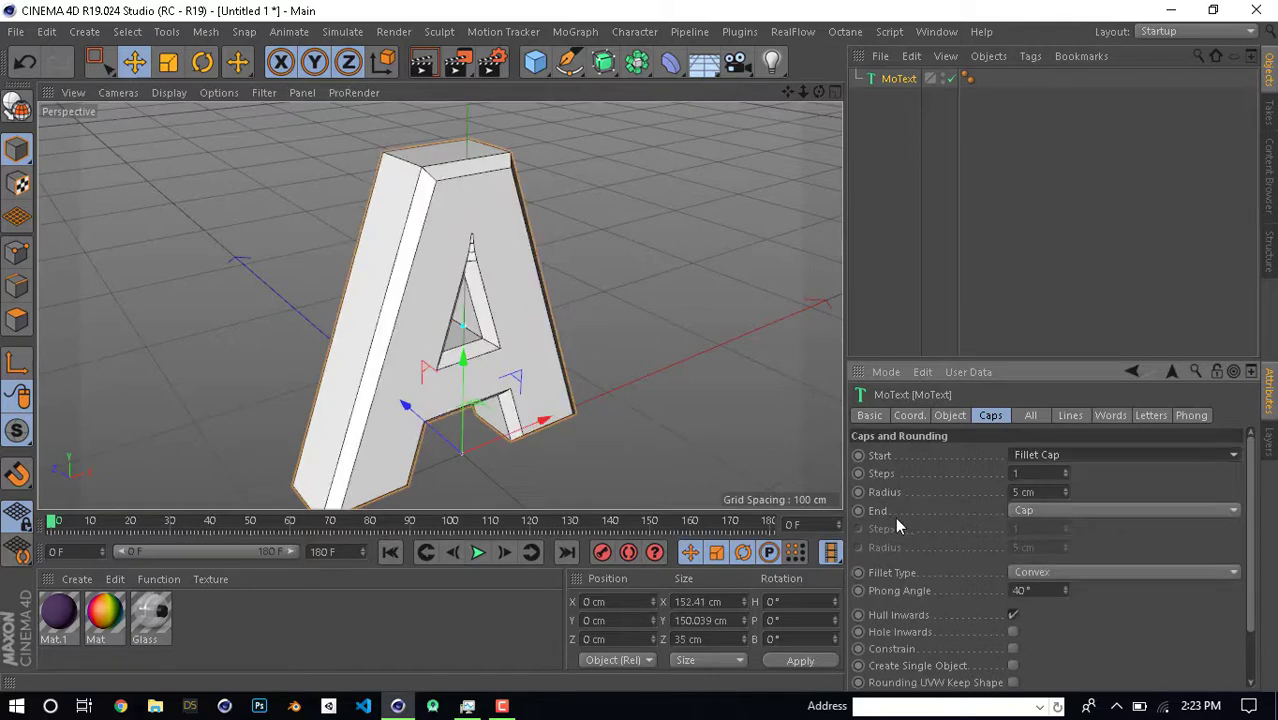
pyautogui.click(1062, 509)
pyautogui.click(1038, 589)
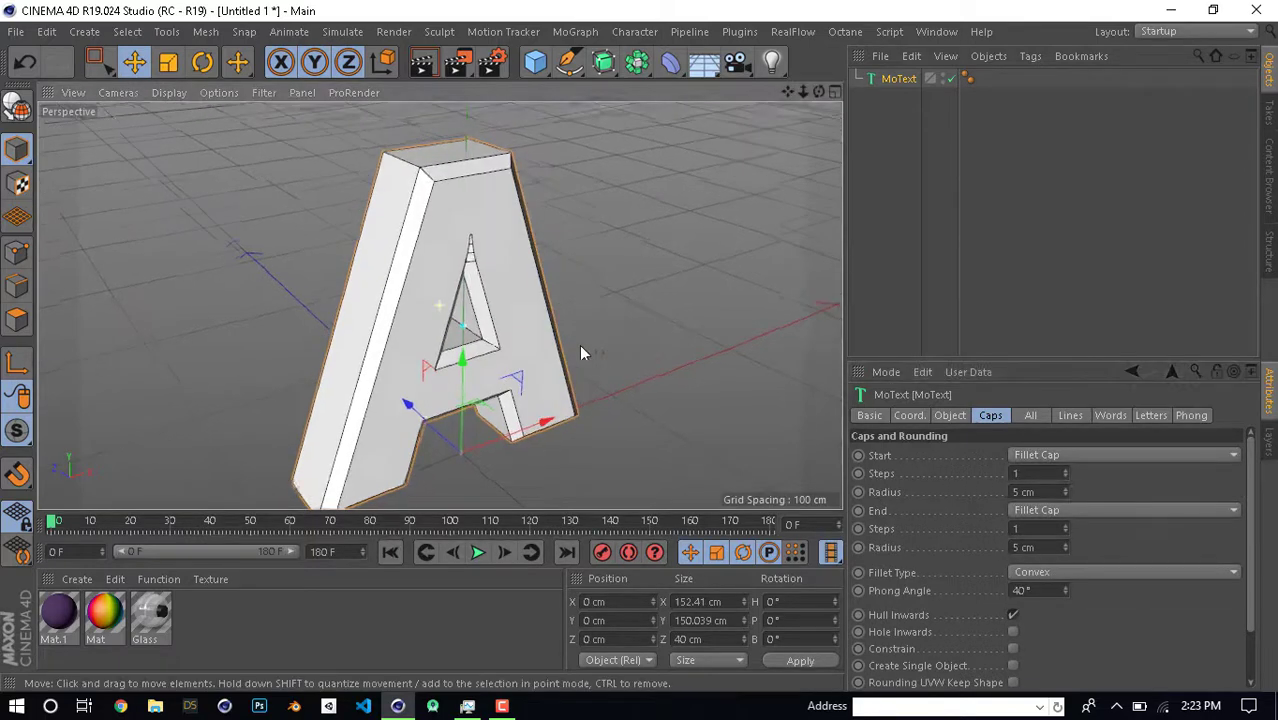
# Try 4 fillet steps, undo that change, and convert the MoText with C
pyautogui.keyDown('alt'); pyautogui.moveTo(583, 352); pyautogui.dragTo(668, 377); pyautogui.keyUp('alt')
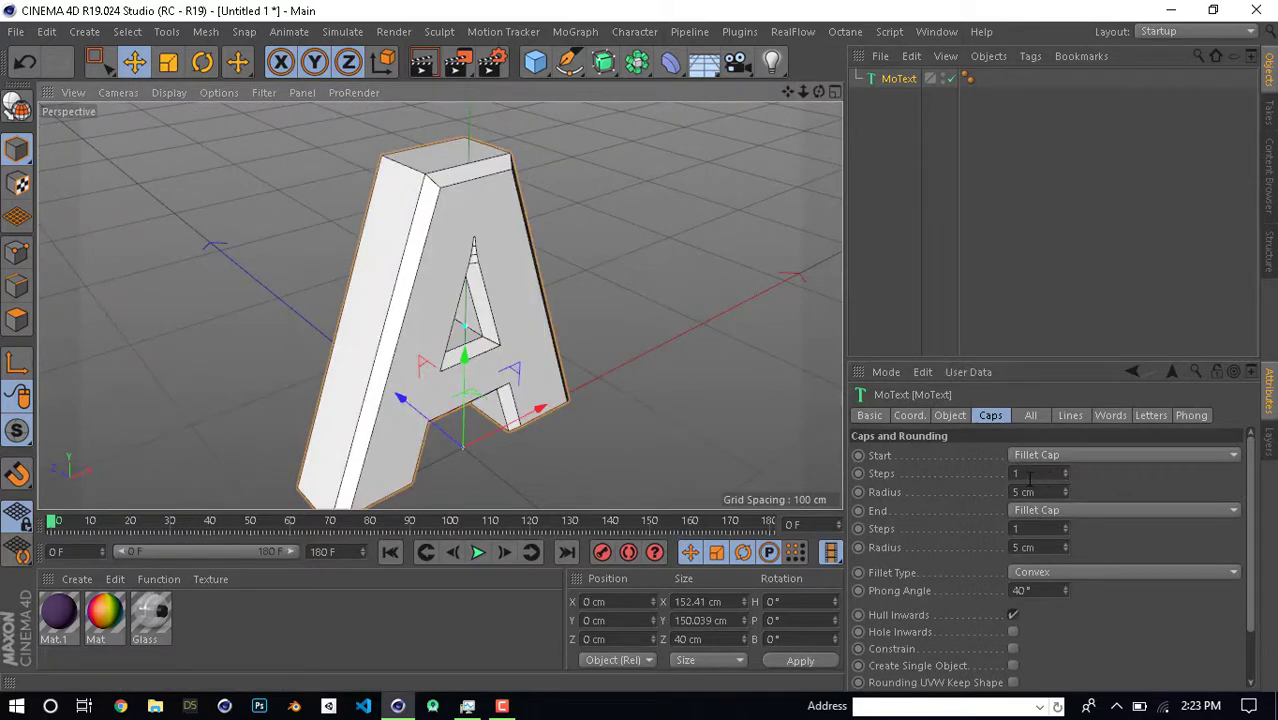
pyautogui.keyDown('alt'); pyautogui.moveTo(748, 381); pyautogui.dragTo(634, 354); pyautogui.keyUp('alt')
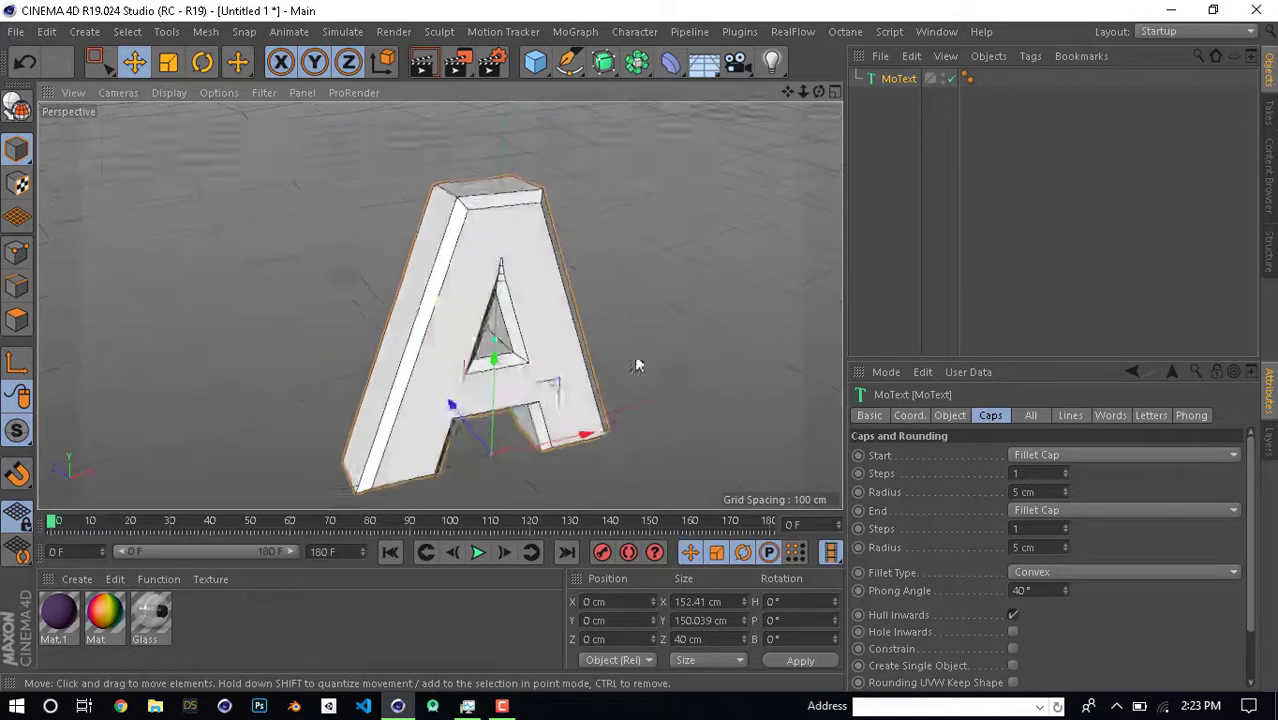
pyautogui.click(1065, 470)
pyautogui.click(1065, 470)
pyautogui.click(1065, 470)
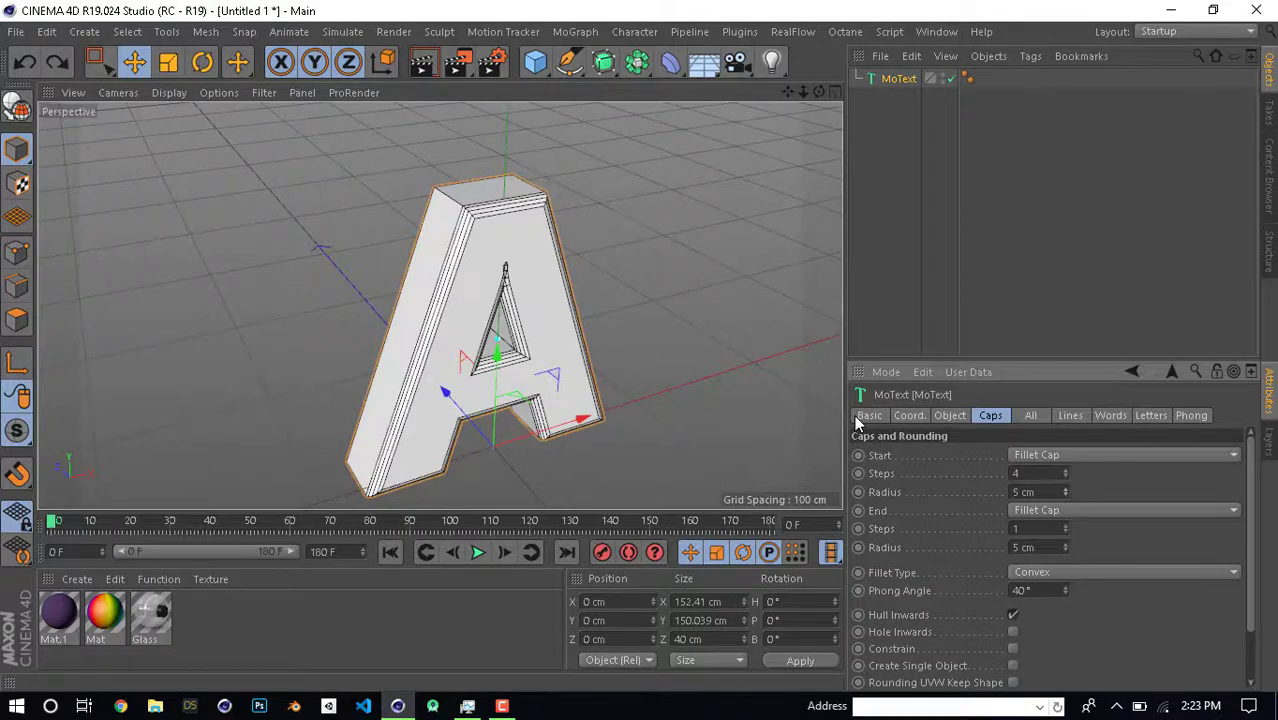
pyautogui.hotkey('ctrl', 'z')
pyautogui.keyDown('alt'); pyautogui.moveTo(819, 398); pyautogui.dragTo(713, 337); pyautogui.keyUp('alt')
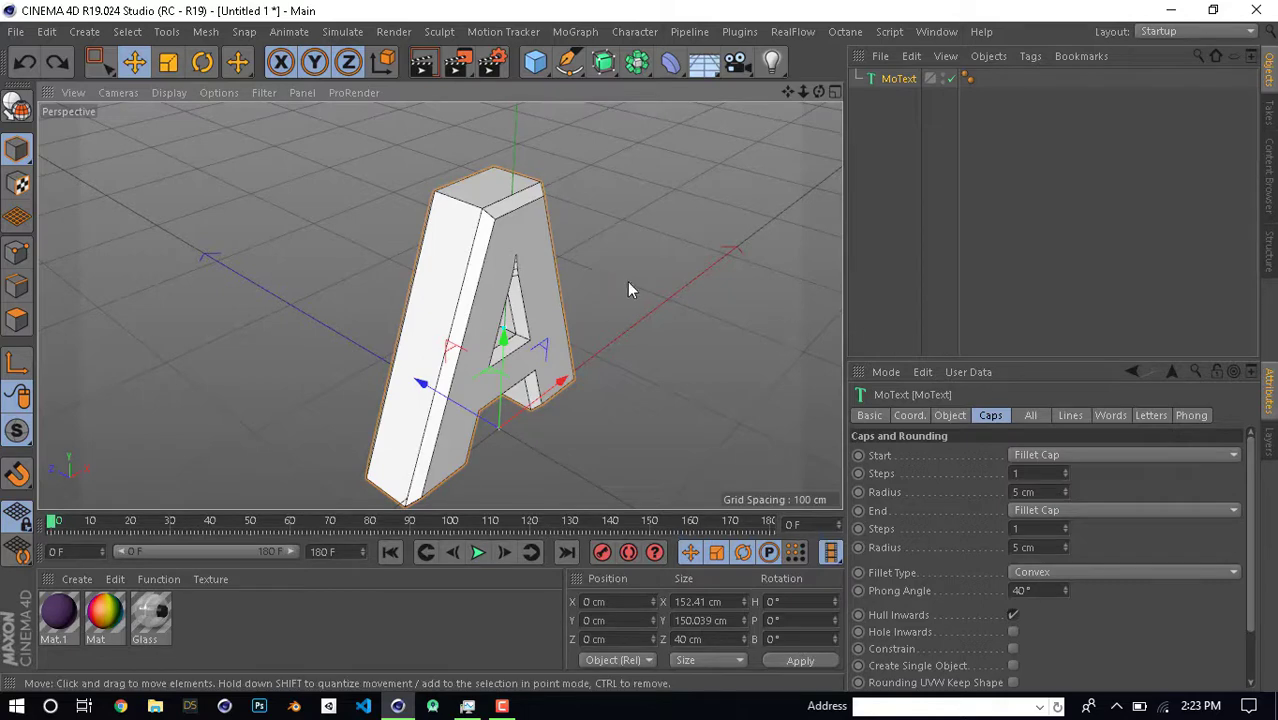
pyautogui.moveTo(627, 281)
pyautogui.keyDown('alt'); pyautogui.mouseDown()
pyautogui.moveTo(445, 315)
pyautogui.moveTo(494, 153)
pyautogui.moveTo(553, 265)
pyautogui.moveTo(428, 283)
pyautogui.moveTo(442, 335)
pyautogui.moveTo(606, 315)
pyautogui.moveTo(520, 300)
pyautogui.moveTo(515, 266)
pyautogui.moveTo(557, 297)
pyautogui.mouseUp(); pyautogui.keyUp('alt')
pyautogui.scroll(-3, 515, 266)
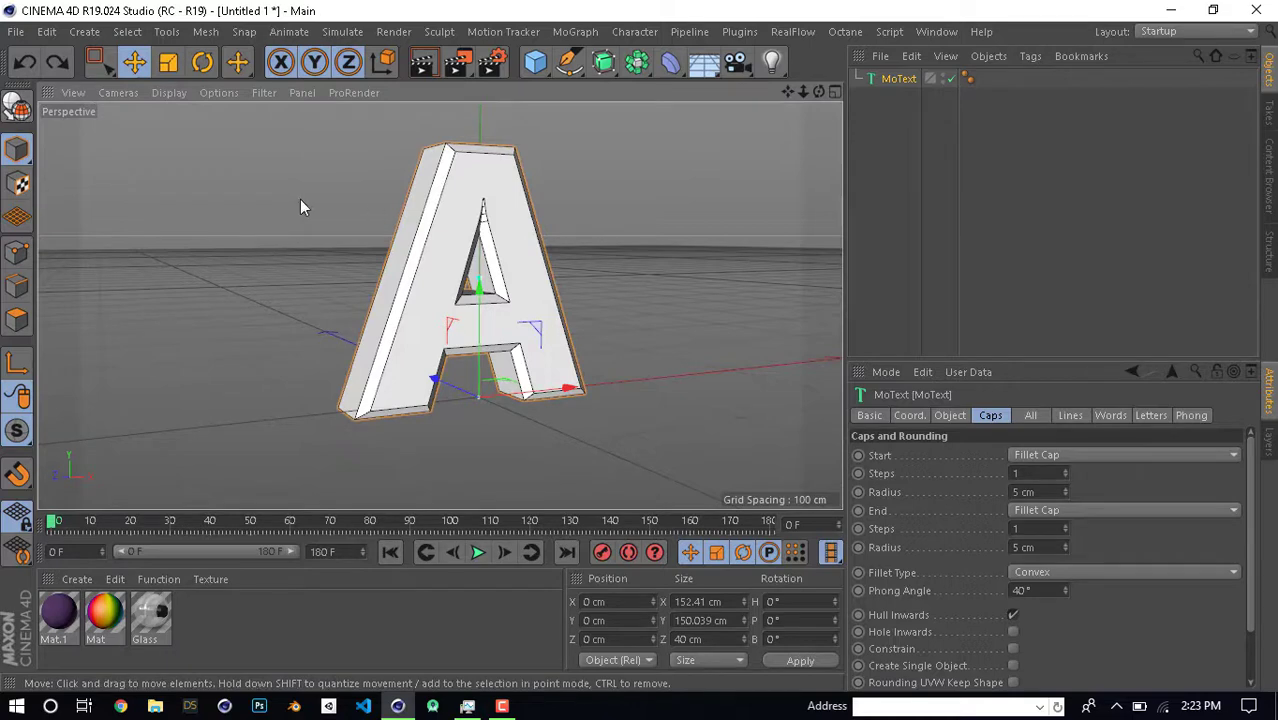
pyautogui.press('c')
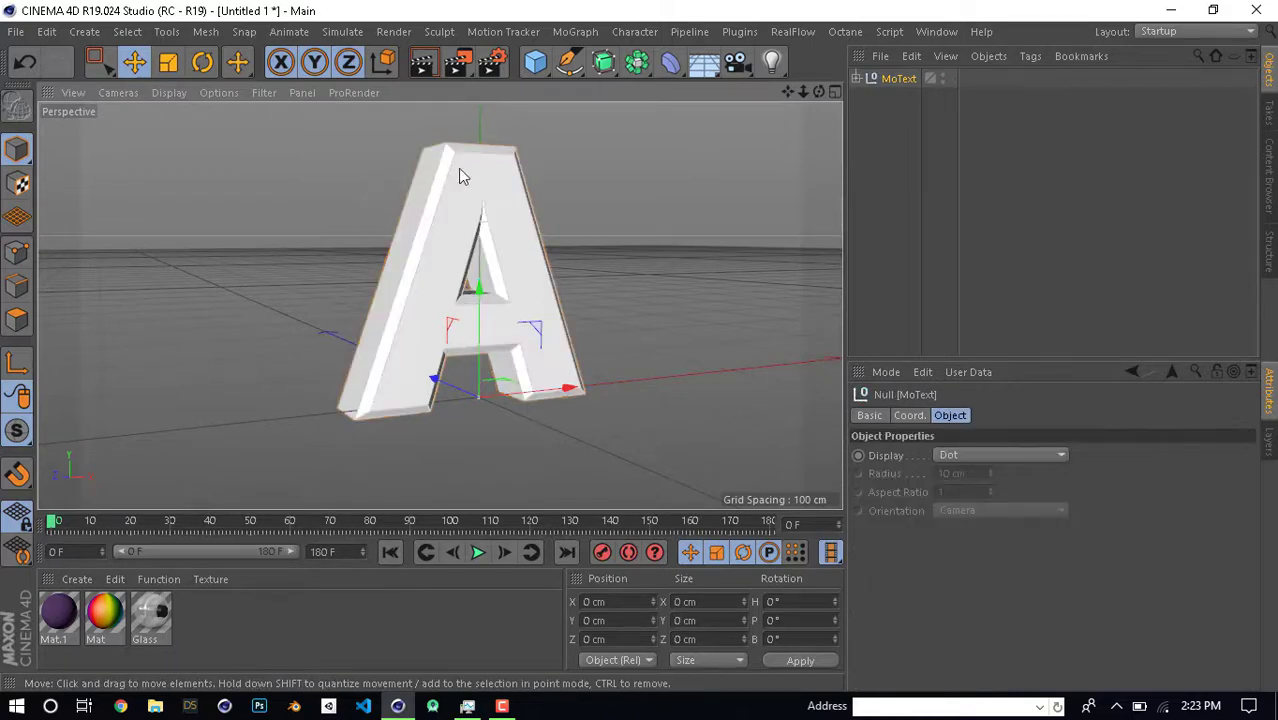
# Select MoText's children and use Connect Objects + Delete to merge them into MoText.1
pyautogui.click(892, 82)
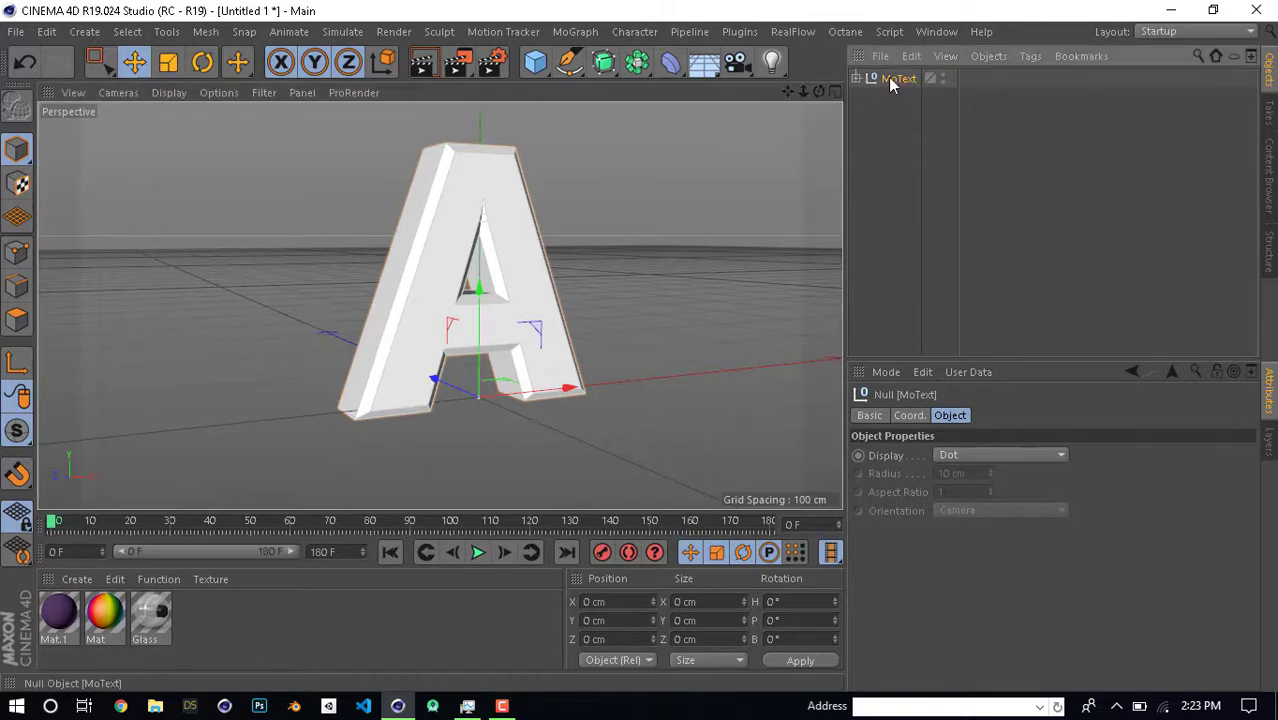
pyautogui.rightClick(890, 80)
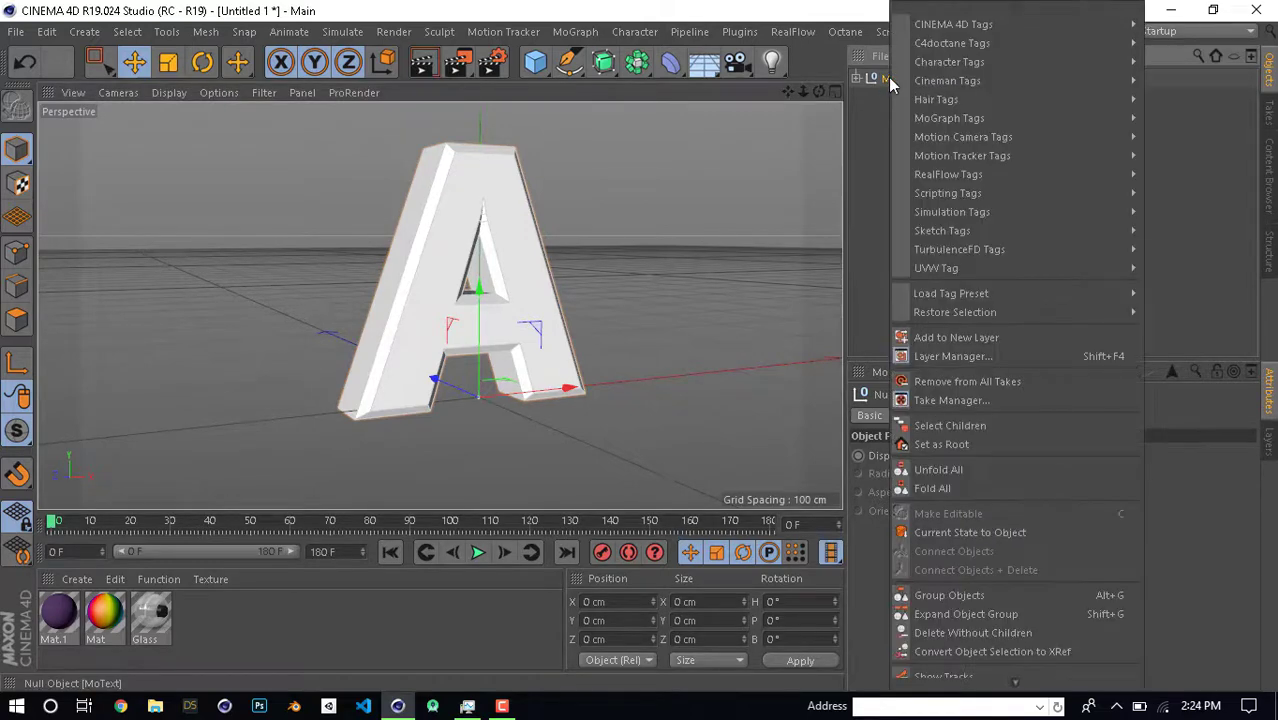
pyautogui.click(953, 425)
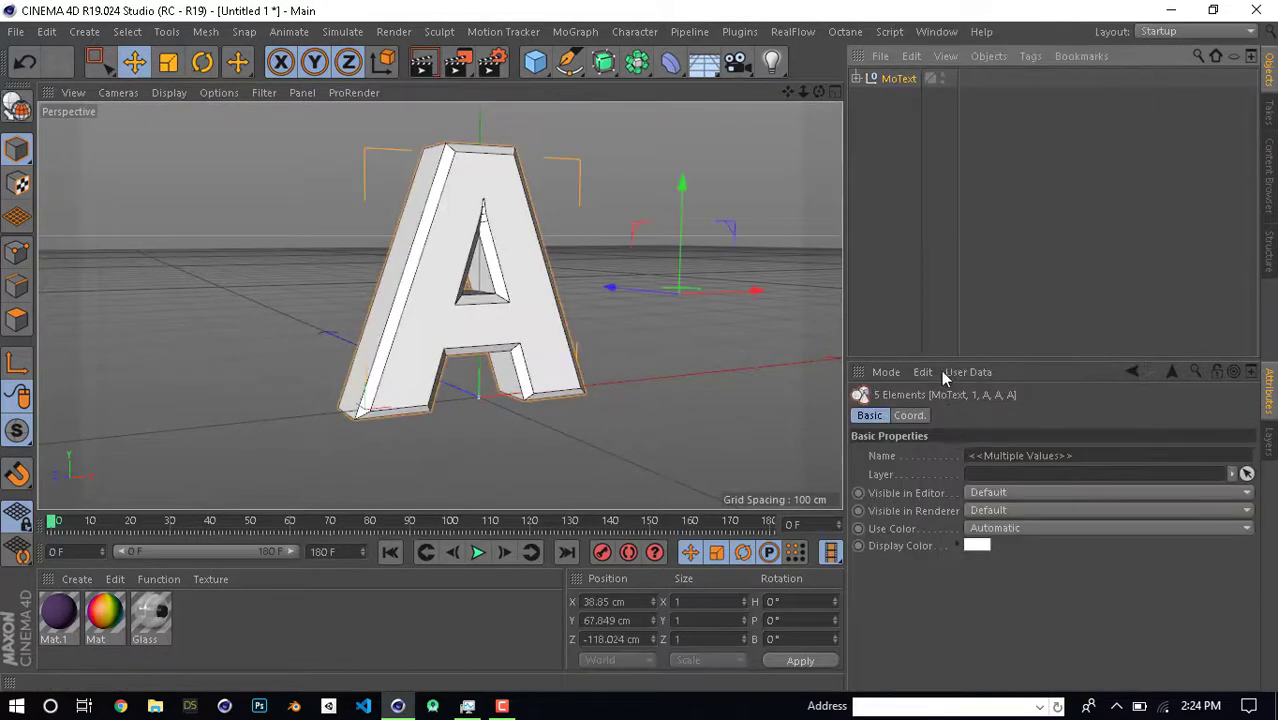
pyautogui.rightClick(887, 78)
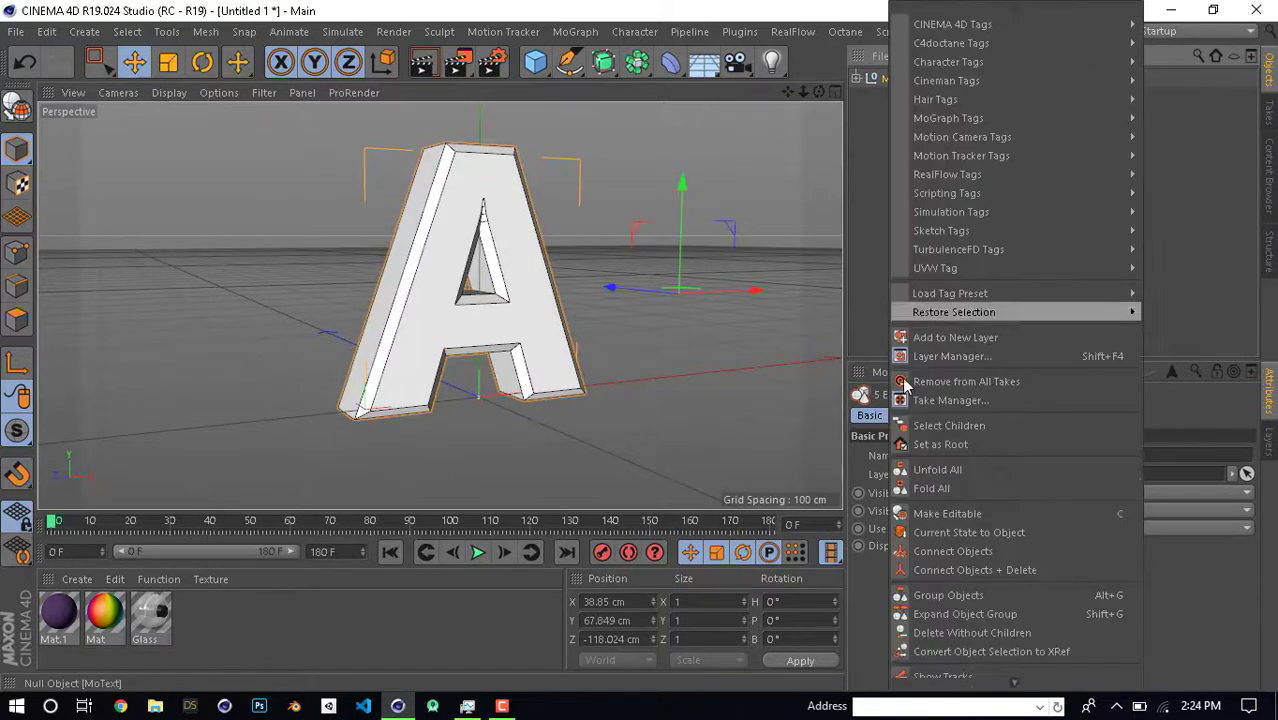
pyautogui.click(943, 567)
pyautogui.moveTo(627, 288)
pyautogui.keyDown('alt'); pyautogui.mouseDown()
pyautogui.moveTo(784, 425)
pyautogui.moveTo(530, 253)
pyautogui.moveTo(593, 254)
pyautogui.moveTo(548, 283)
pyautogui.moveTo(511, 266)
pyautogui.moveTo(500, 275)
pyautogui.moveTo(583, 309)
pyautogui.moveTo(536, 307)
pyautogui.moveTo(570, 278)
pyautogui.mouseUp(); pyautogui.keyUp('alt')
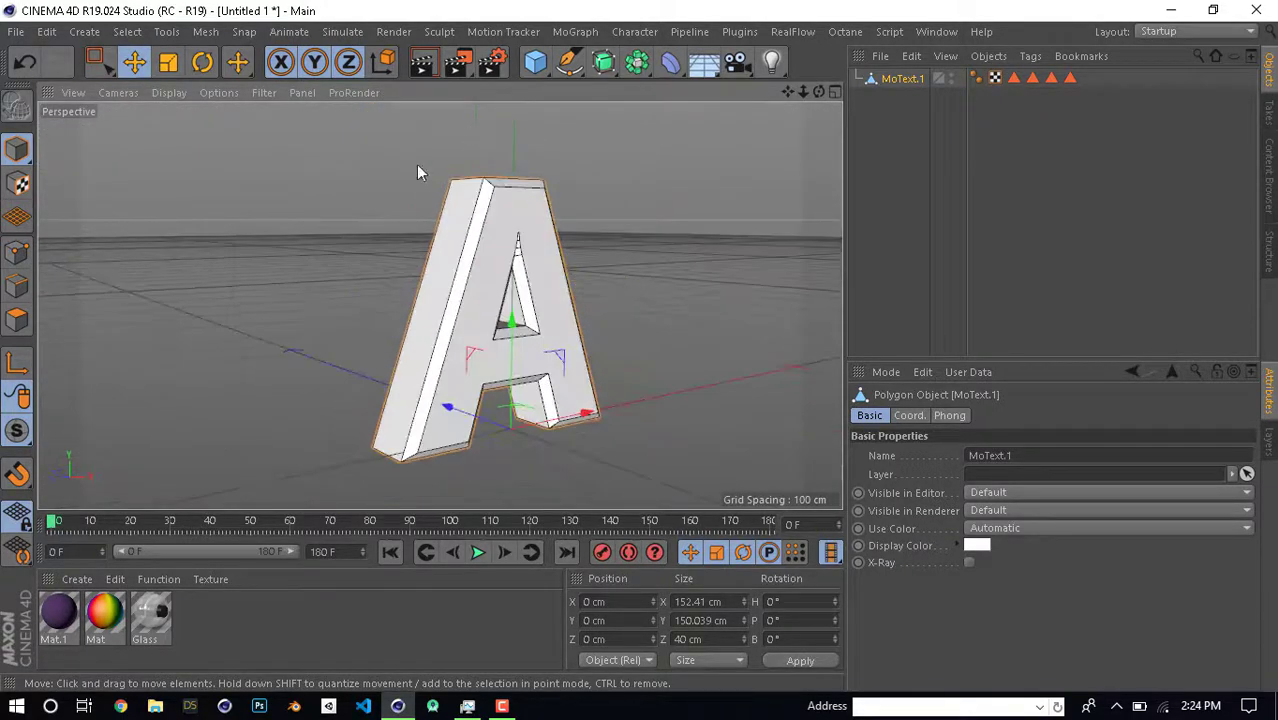
pyautogui.keyDown('alt'); pyautogui.moveTo(655, 324); pyautogui.dragTo(615, 322); pyautogui.keyUp('alt')
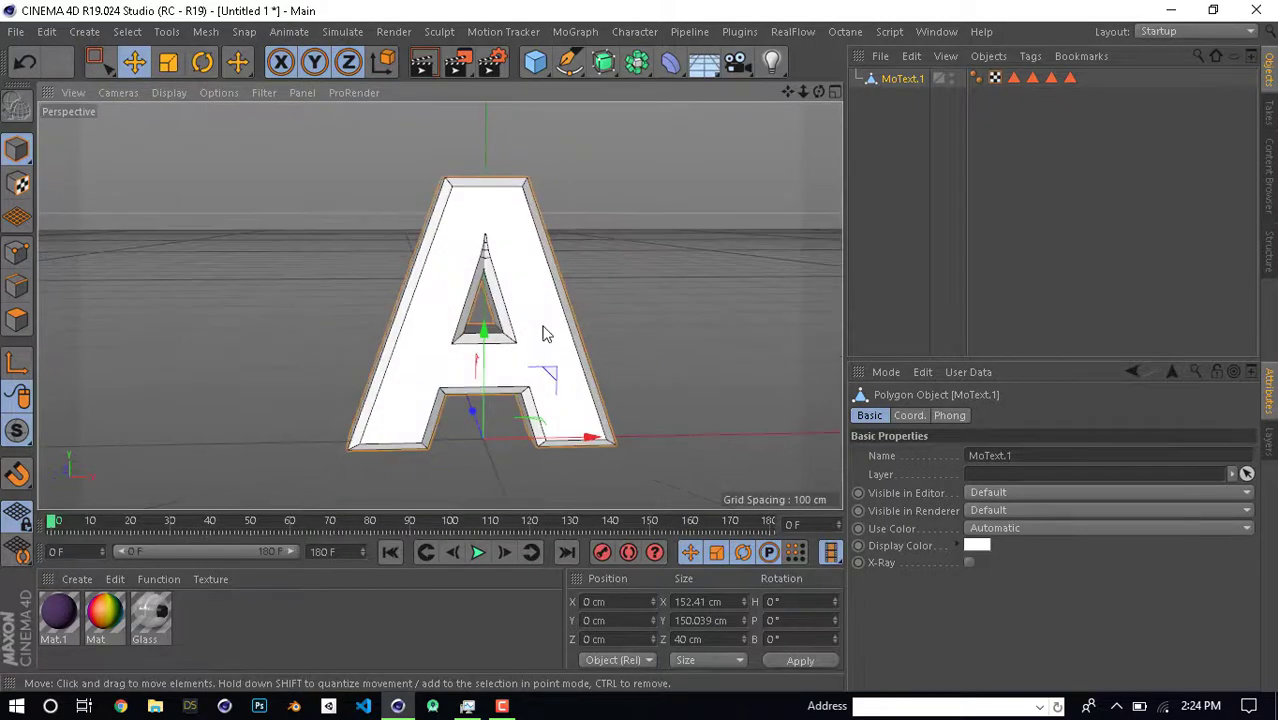
pyautogui.keyDown('alt'); pyautogui.moveTo(505, 240); pyautogui.dragTo(560, 268); pyautogui.keyUp('alt')
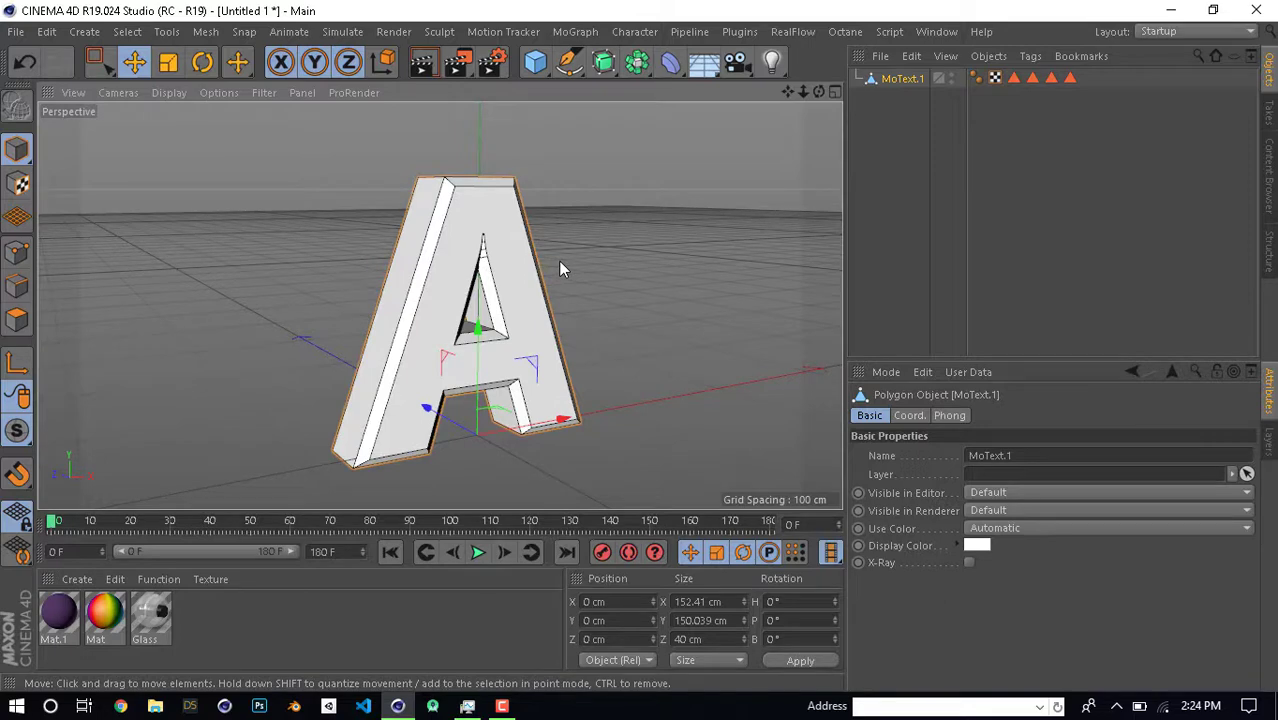
pyautogui.keyDown('alt'); pyautogui.moveTo(558, 260); pyautogui.dragTo(648, 237); pyautogui.keyUp('alt')
# Add a RealFlow Scene object to the project
pyautogui.click(795, 31)
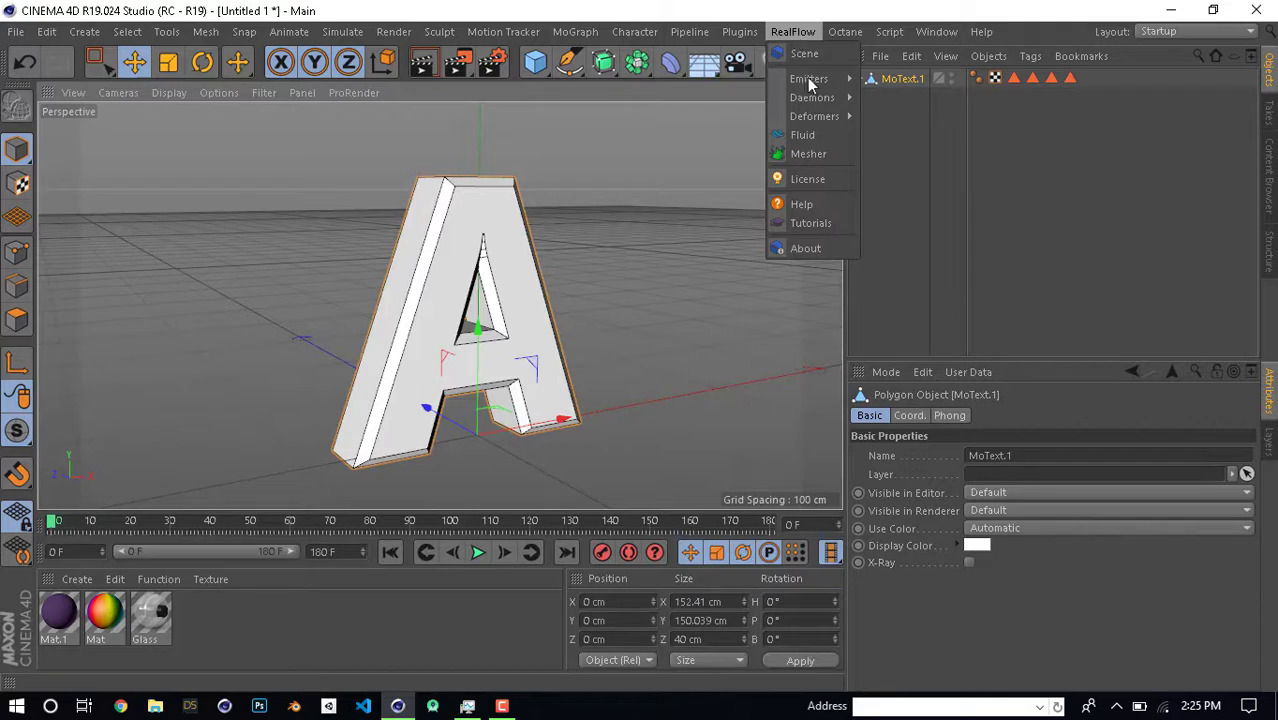
pyautogui.click(666, 169)
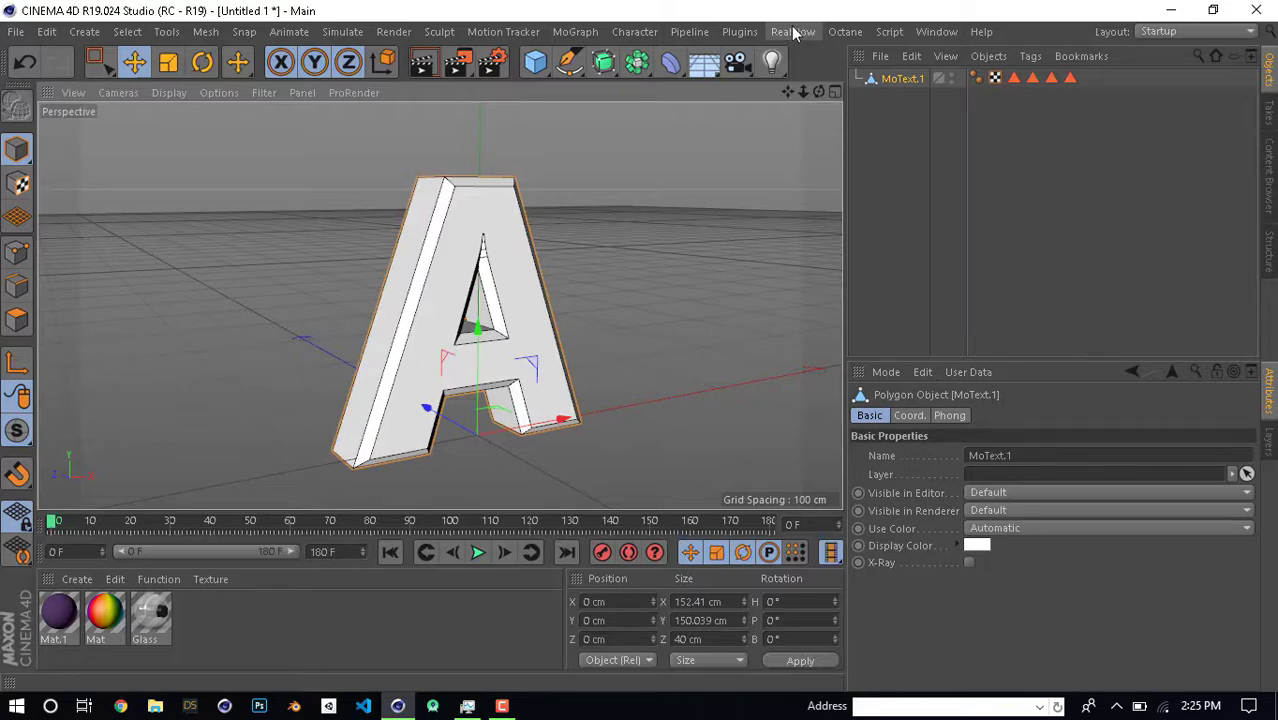
pyautogui.click(793, 31)
pyautogui.click(802, 53)
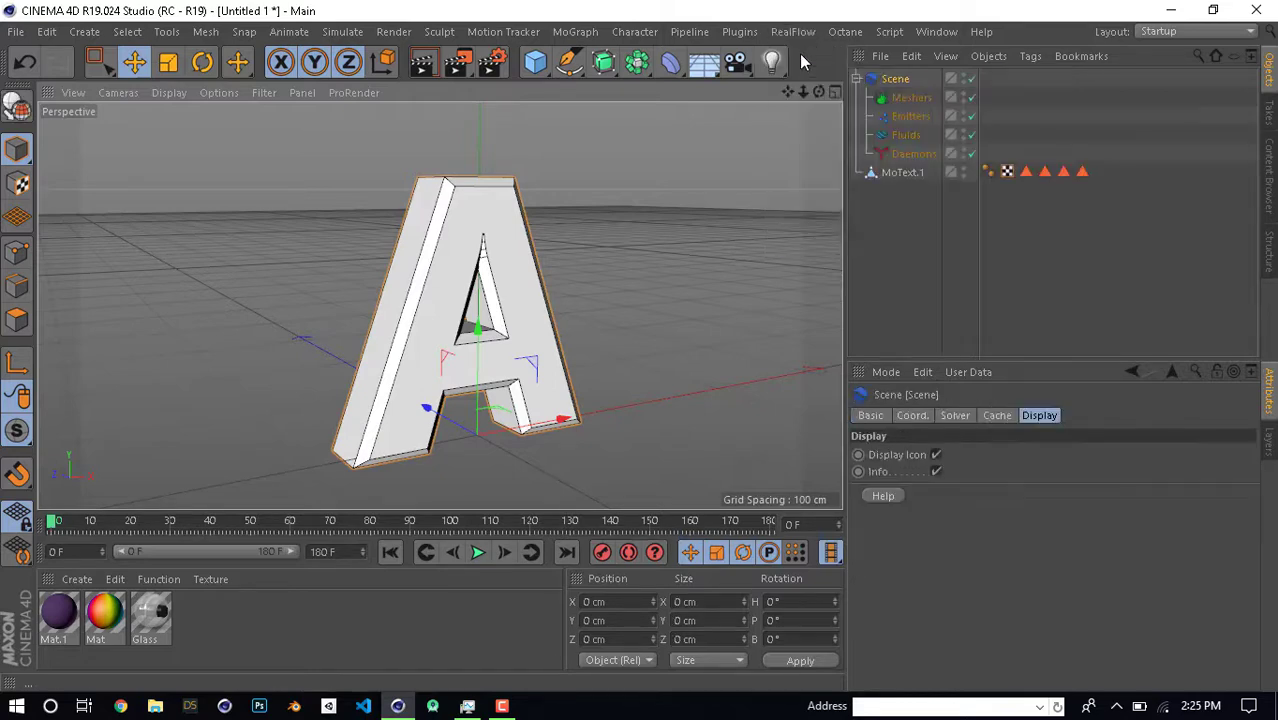
pyautogui.moveTo(702, 197)
pyautogui.keyDown('alt'); pyautogui.mouseDown()
pyautogui.moveTo(575, 256)
pyautogui.moveTo(597, 364)
pyautogui.moveTo(291, 237)
pyautogui.mouseUp(); pyautogui.keyUp('alt')
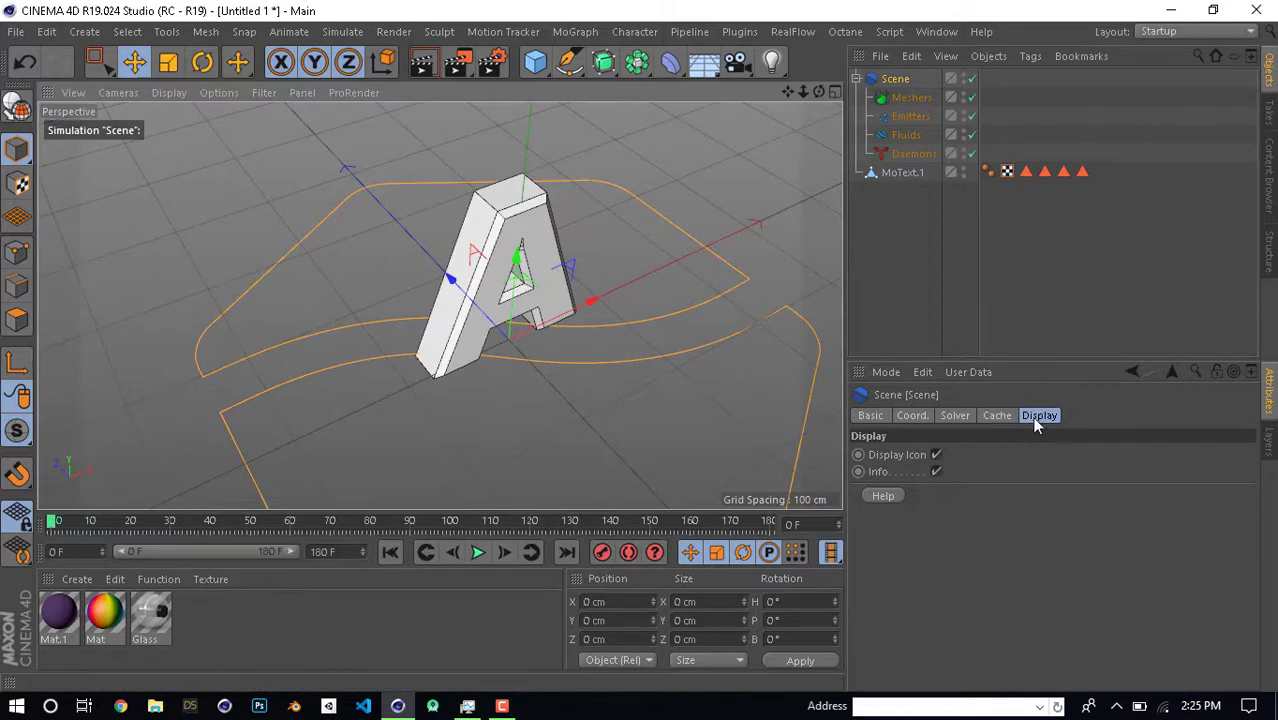
# Toggle the RealFlow Scene's Display Icon off and back on
pyautogui.click(936, 454)
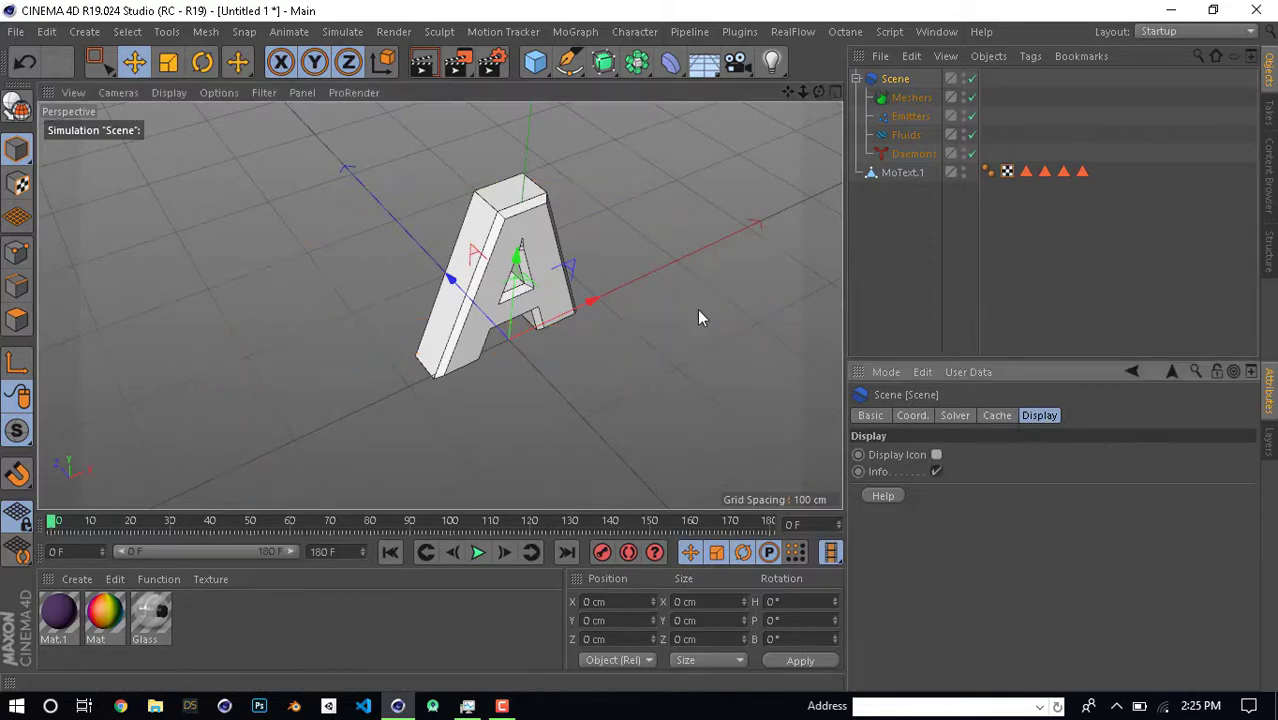
pyautogui.moveTo(698, 317)
pyautogui.keyDown('alt'); pyautogui.mouseDown()
pyautogui.moveTo(607, 188)
pyautogui.moveTo(604, 299)
pyautogui.moveTo(758, 357)
pyautogui.mouseUp(); pyautogui.keyUp('alt')
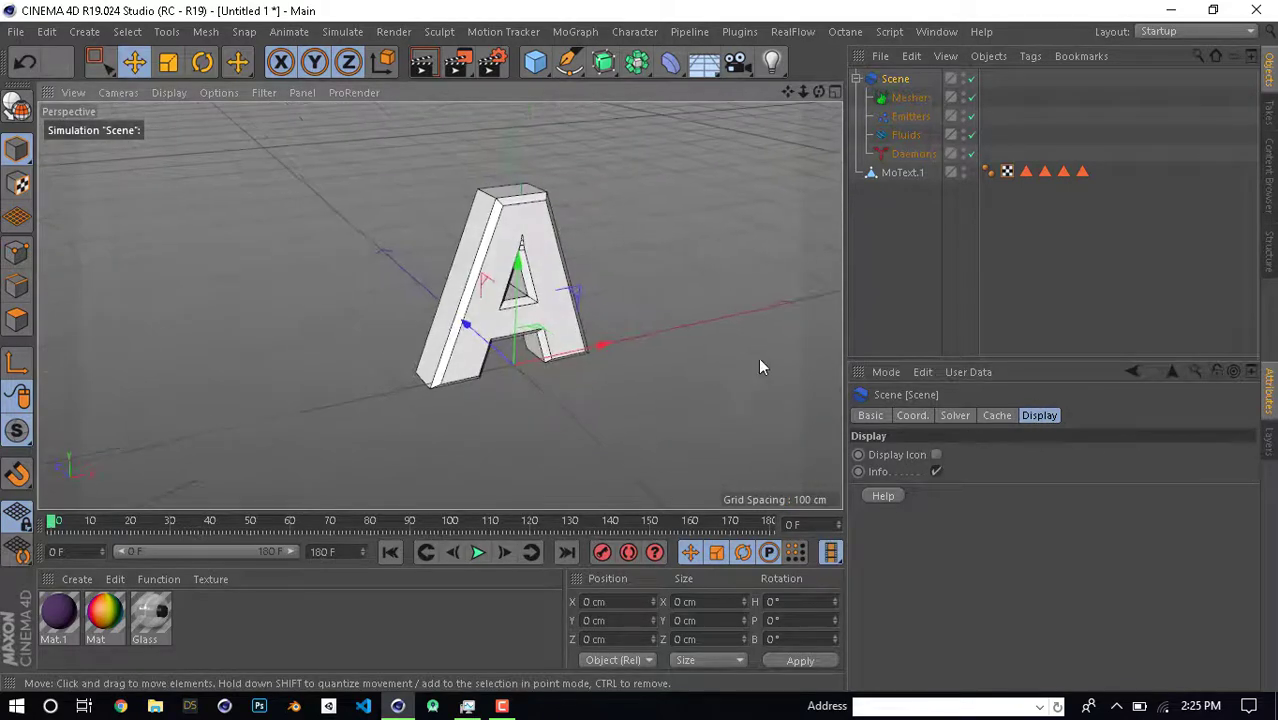
pyautogui.click(936, 454)
pyautogui.moveTo(693, 308)
pyautogui.keyDown('alt'); pyautogui.mouseDown()
pyautogui.moveTo(650, 345)
pyautogui.moveTo(622, 288)
pyautogui.moveTo(616, 337)
pyautogui.moveTo(630, 290)
pyautogui.moveTo(621, 241)
pyautogui.moveTo(606, 245)
pyautogui.moveTo(612, 257)
pyautogui.moveTo(613, 214)
pyautogui.moveTo(585, 334)
pyautogui.moveTo(573, 308)
pyautogui.mouseUp(); pyautogui.keyUp('alt')
pyautogui.scroll(3, 610, 260)
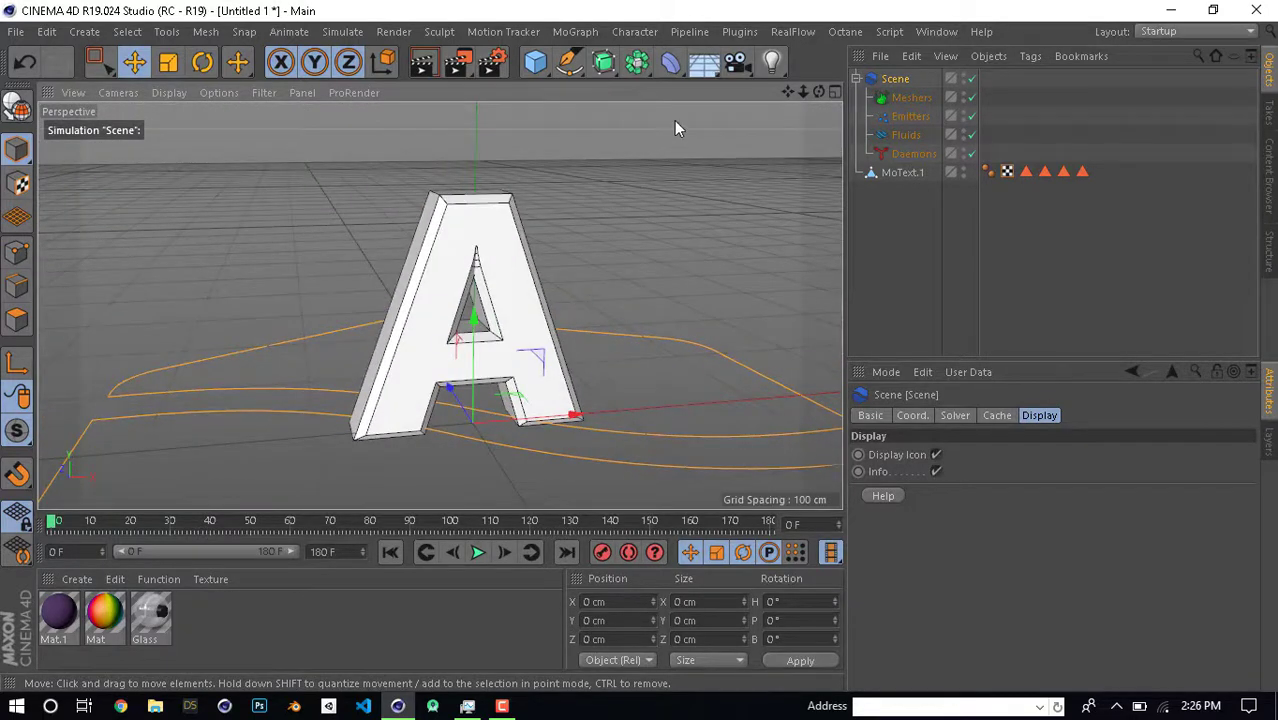
pyautogui.click(800, 31)
pyautogui.moveTo(809, 78)
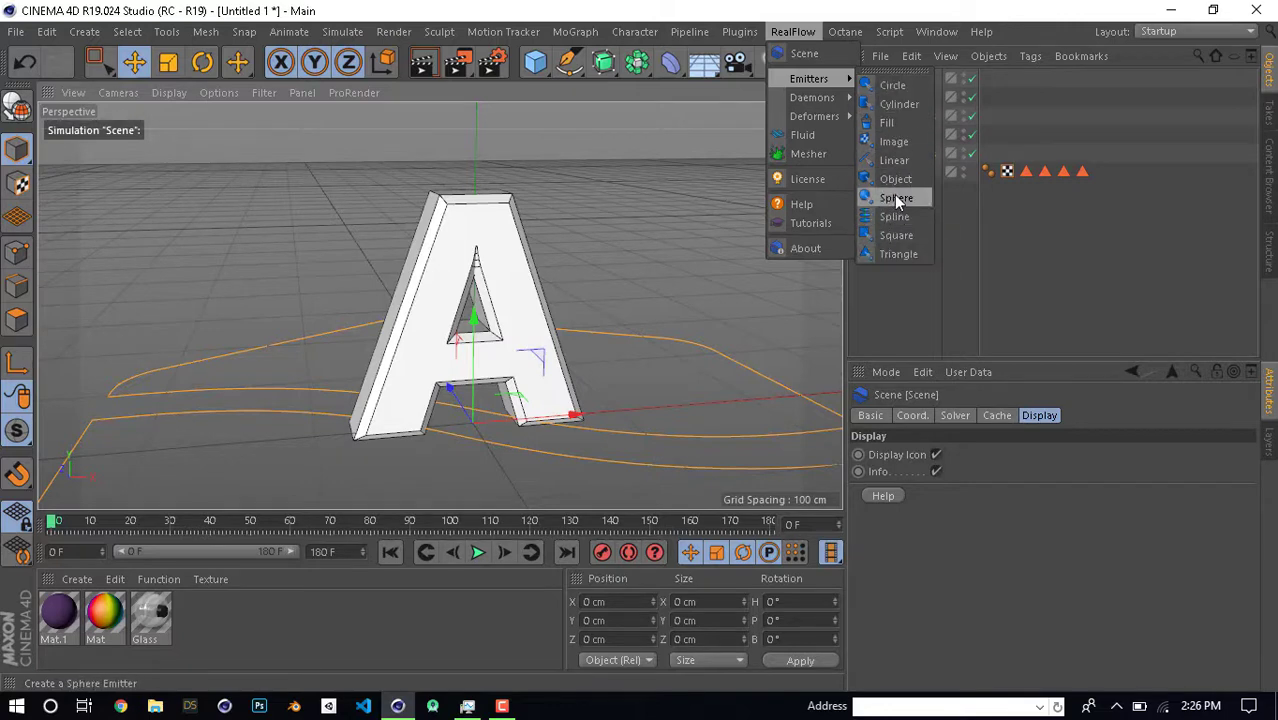
# Add a square RealFlow emitter and centre the letter in the top view
pyautogui.click(895, 235)
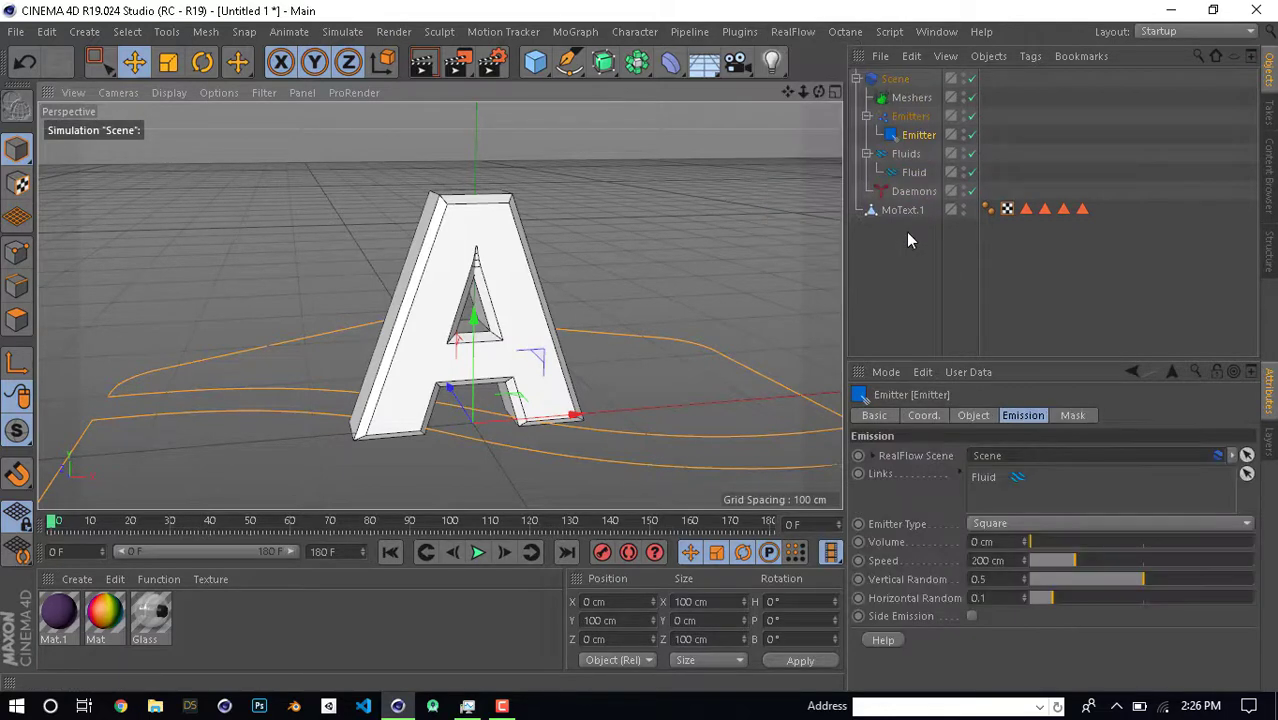
pyautogui.keyDown('alt'); pyautogui.moveTo(566, 227); pyautogui.dragTo(508, 285); pyautogui.keyUp('alt')
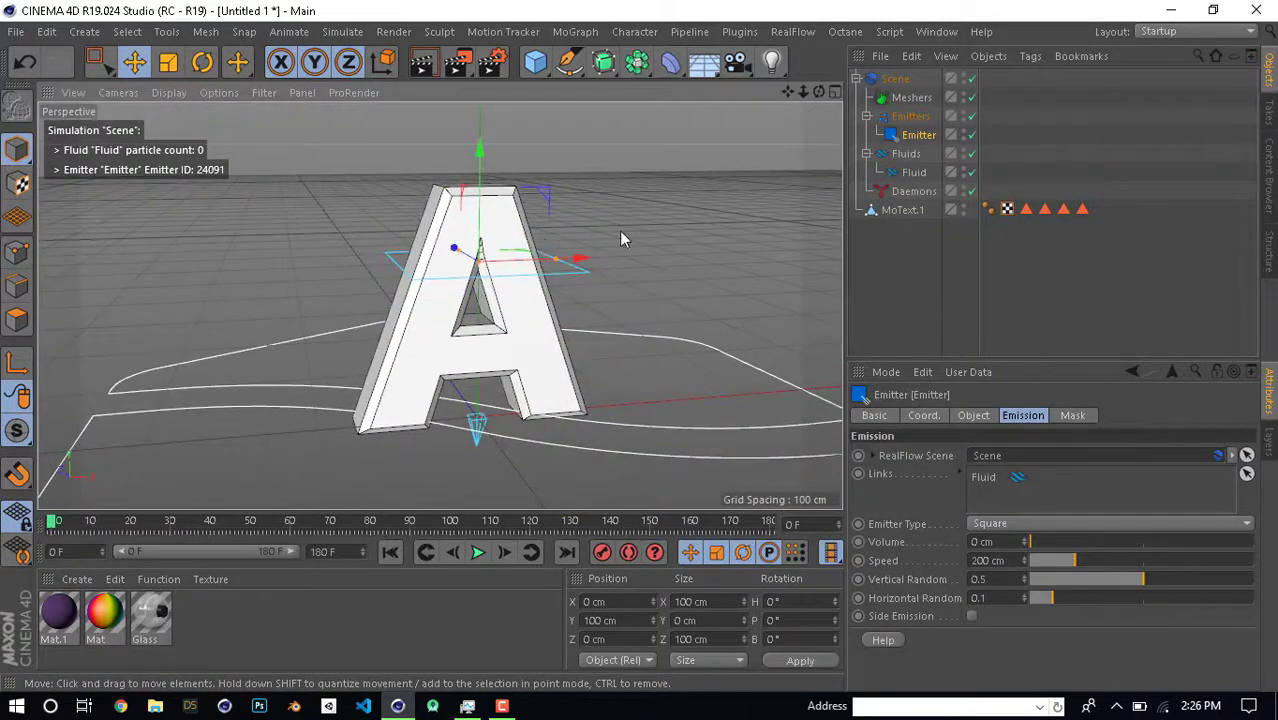
pyautogui.middleClick(617, 198)
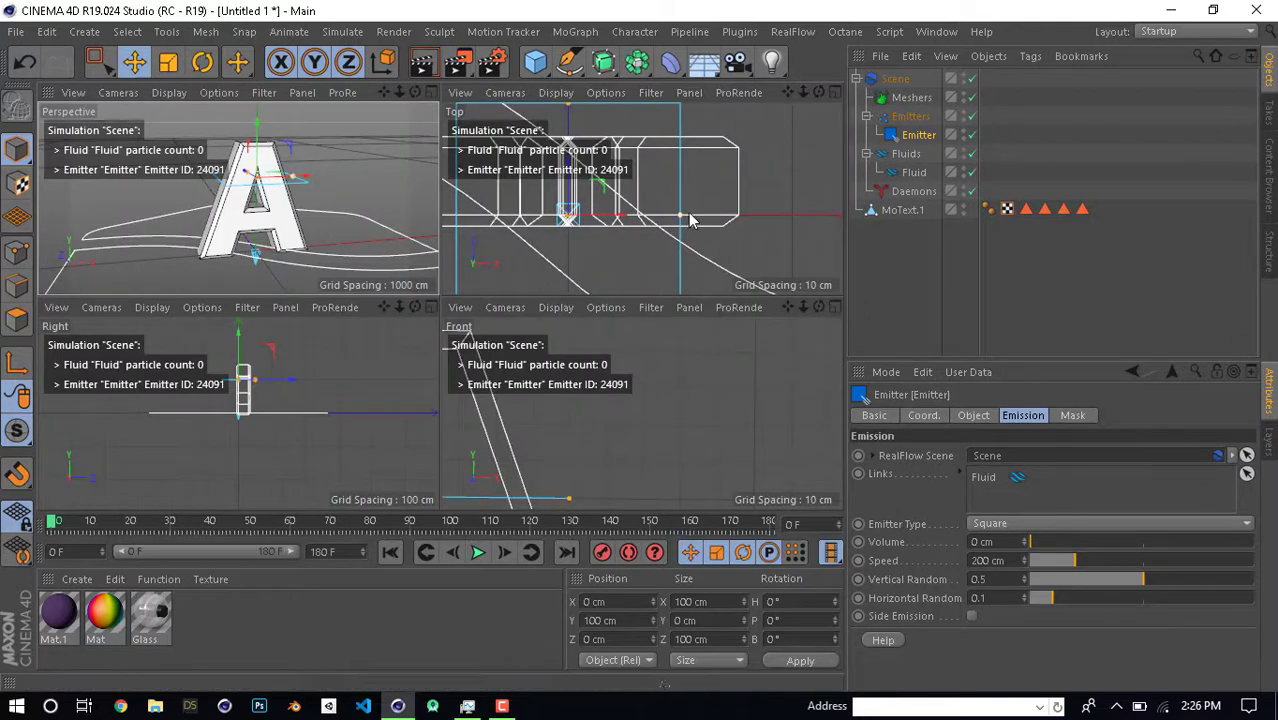
pyautogui.middleClick(575, 250)
pyautogui.scroll(-2, 575, 250)
pyautogui.keyDown('alt'); pyautogui.moveTo(631, 240); pyautogui.dragTo(697, 262, button='middle'); pyautogui.keyUp('alt')
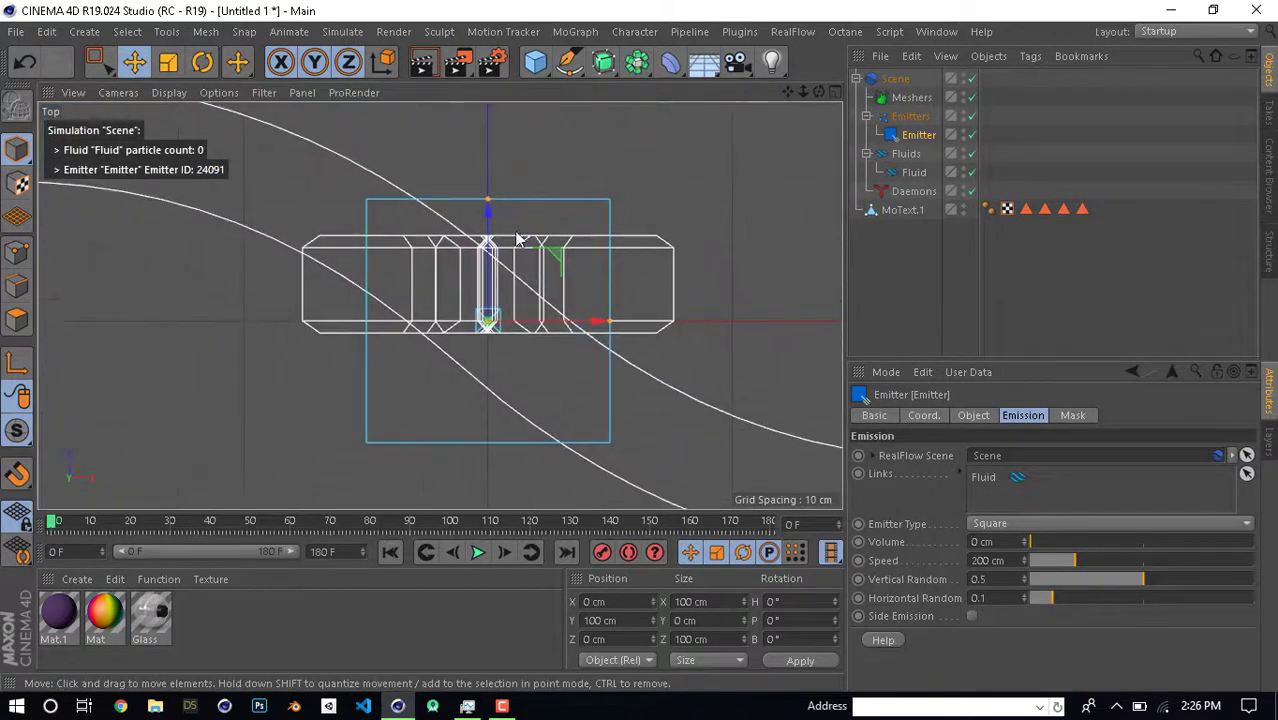
# Resize and position the emitter in the top view to about 60.9 × 25.6 cm
pyautogui.moveTo(487, 205); pyautogui.dragTo(487, 241)
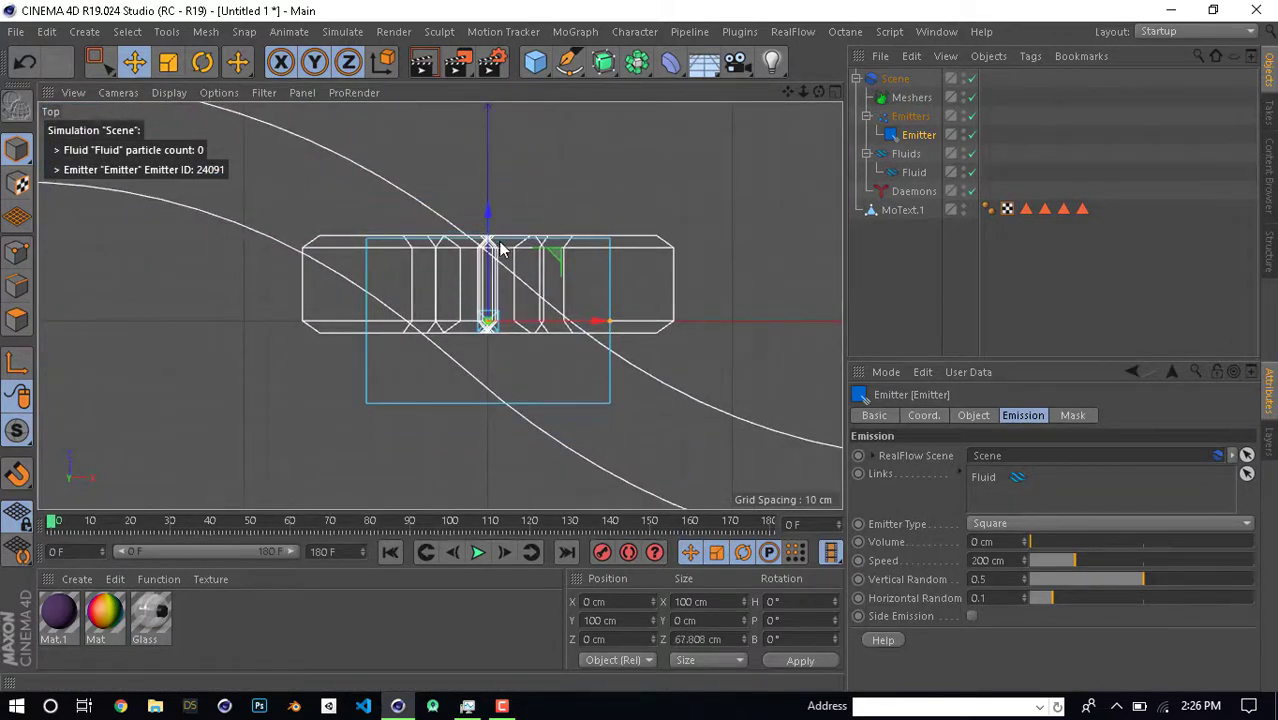
pyautogui.moveTo(608, 322); pyautogui.dragTo(547, 321)
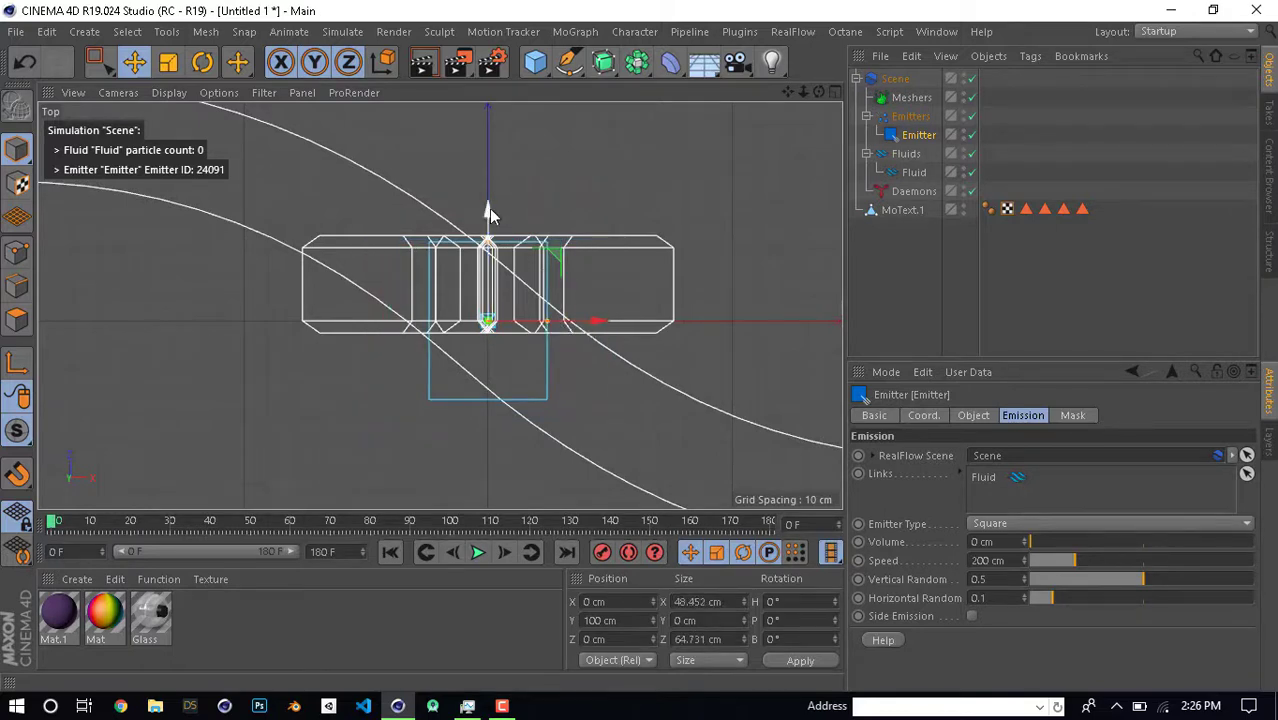
pyautogui.moveTo(488, 210)
pyautogui.mouseDown()
pyautogui.moveTo(487, 180)
pyautogui.moveTo(491, 262)
pyautogui.mouseUp()
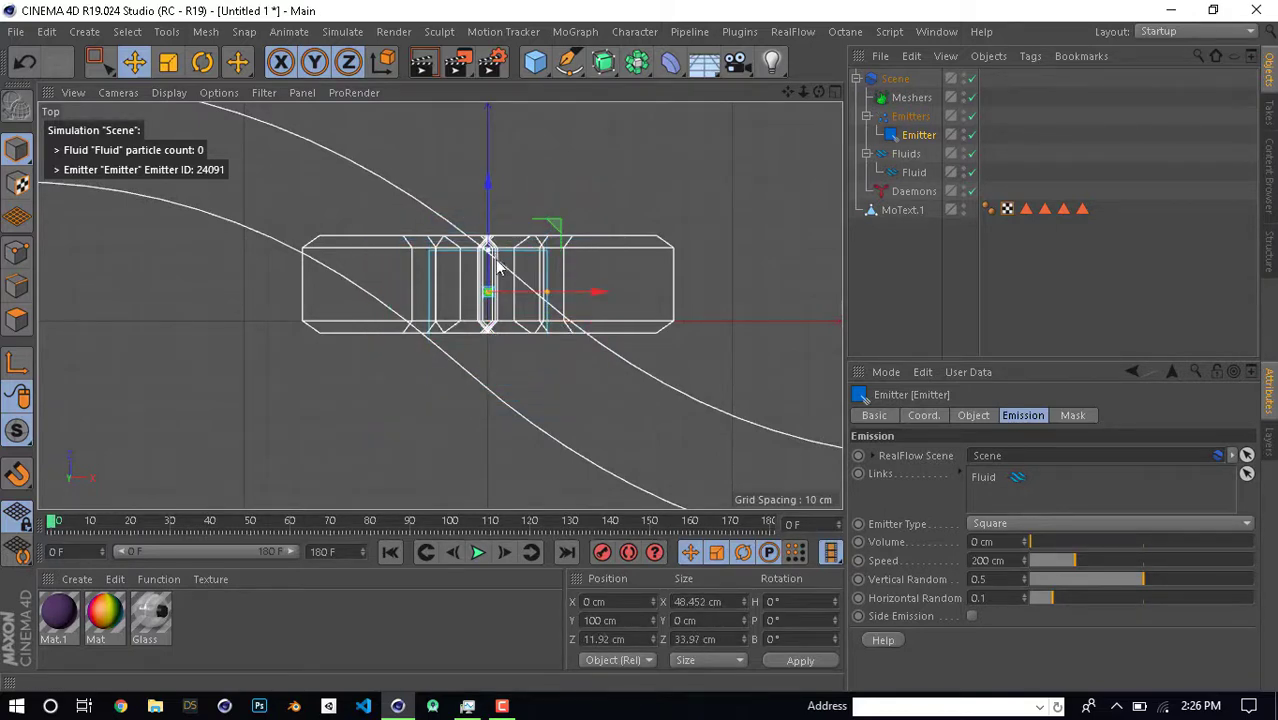
pyautogui.scroll(4, 495, 272)
pyautogui.scroll(1, 499, 277)
pyautogui.moveTo(474, 206); pyautogui.dragTo(476, 199)
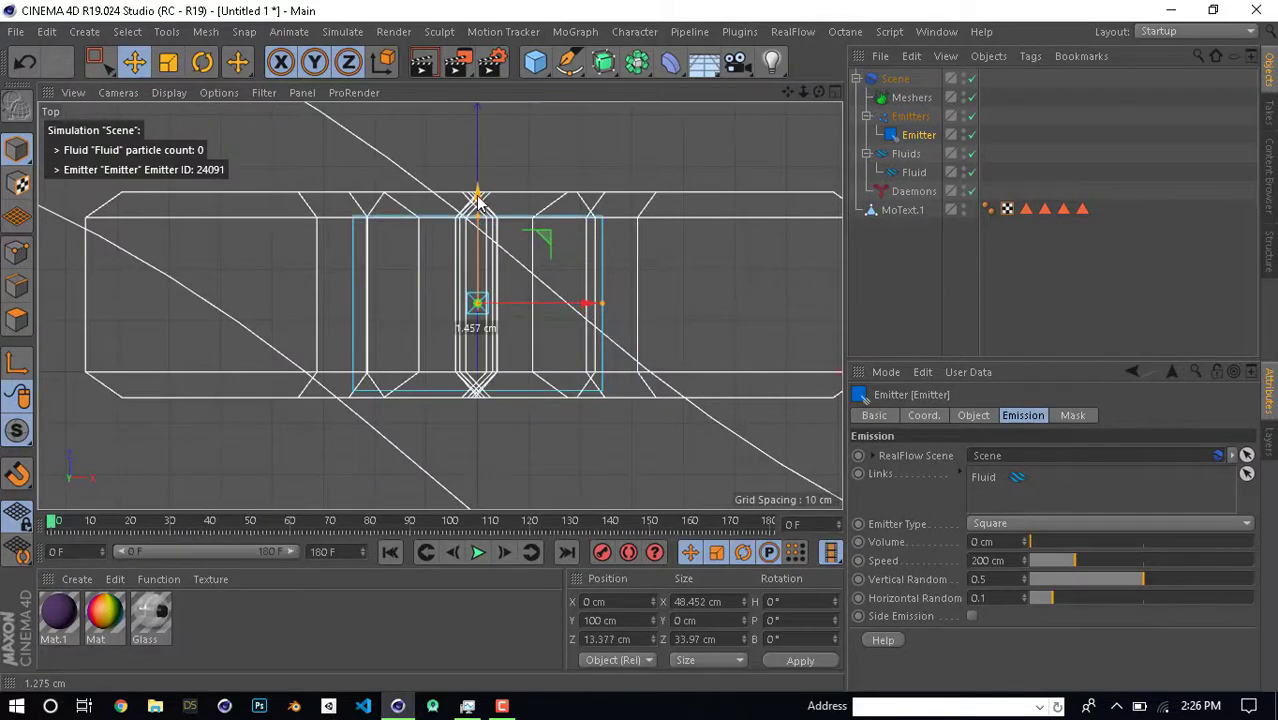
pyautogui.moveTo(603, 311); pyautogui.dragTo(635, 312)
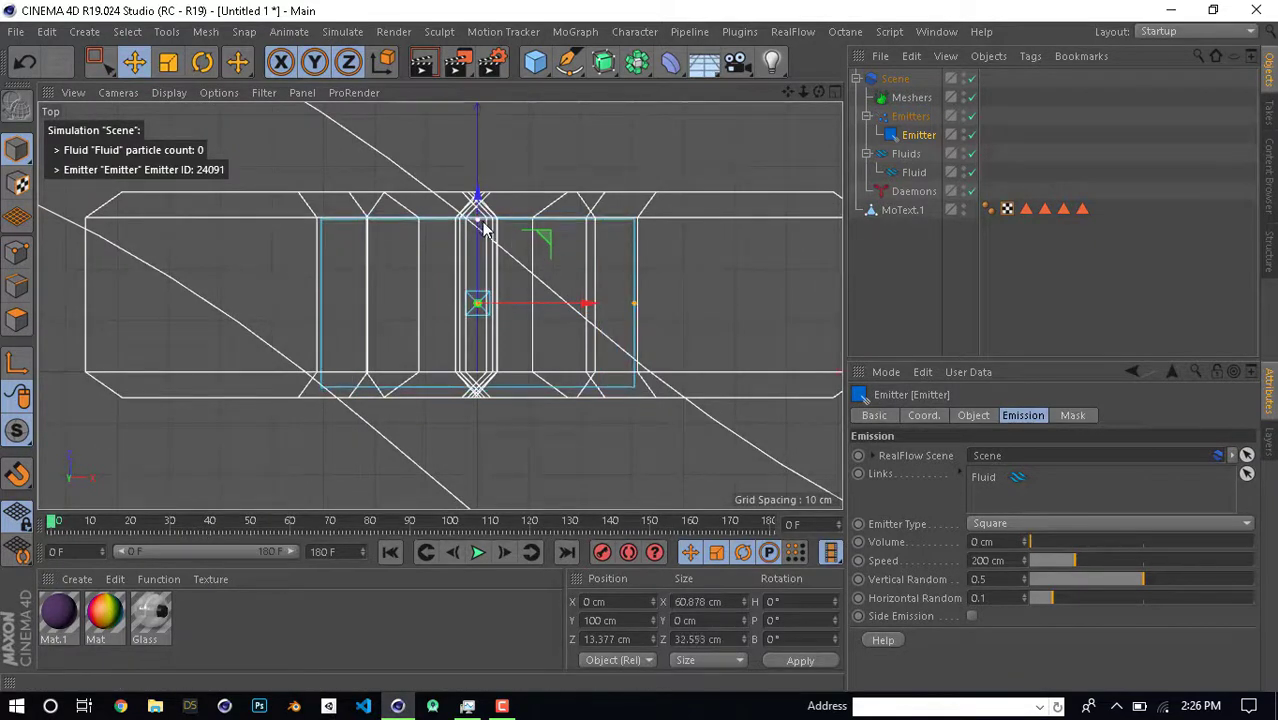
pyautogui.moveTo(479, 224)
pyautogui.mouseDown()
pyautogui.moveTo(485, 240)
pyautogui.moveTo(592, 275)
pyautogui.moveTo(438, 295)
pyautogui.moveTo(562, 386)
pyautogui.mouseUp()
# Check the emitter's placement on the letter's top in the perspective view
pyautogui.middleClick(438, 383)
pyautogui.middleClick(432, 260)
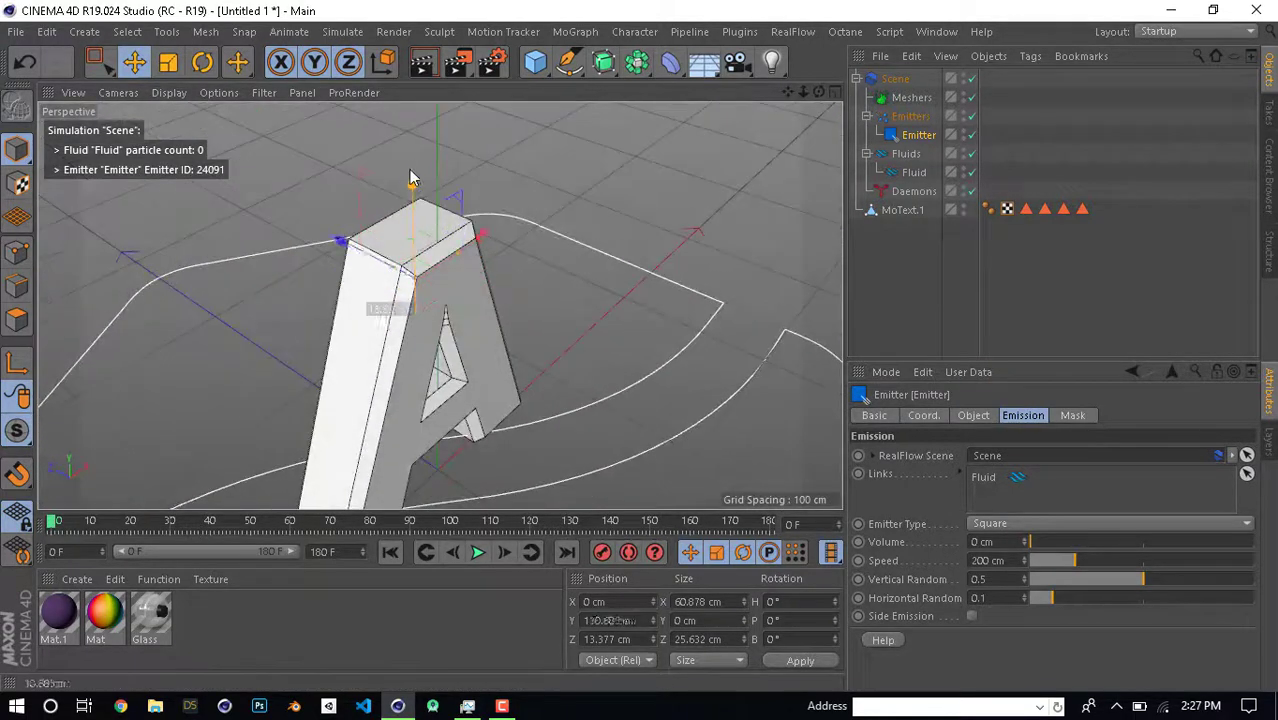
pyautogui.scroll(5, 426, 230)
pyautogui.keyDown('alt'); pyautogui.moveTo(430, 284); pyautogui.dragTo(408, 251); pyautogui.keyUp('alt')
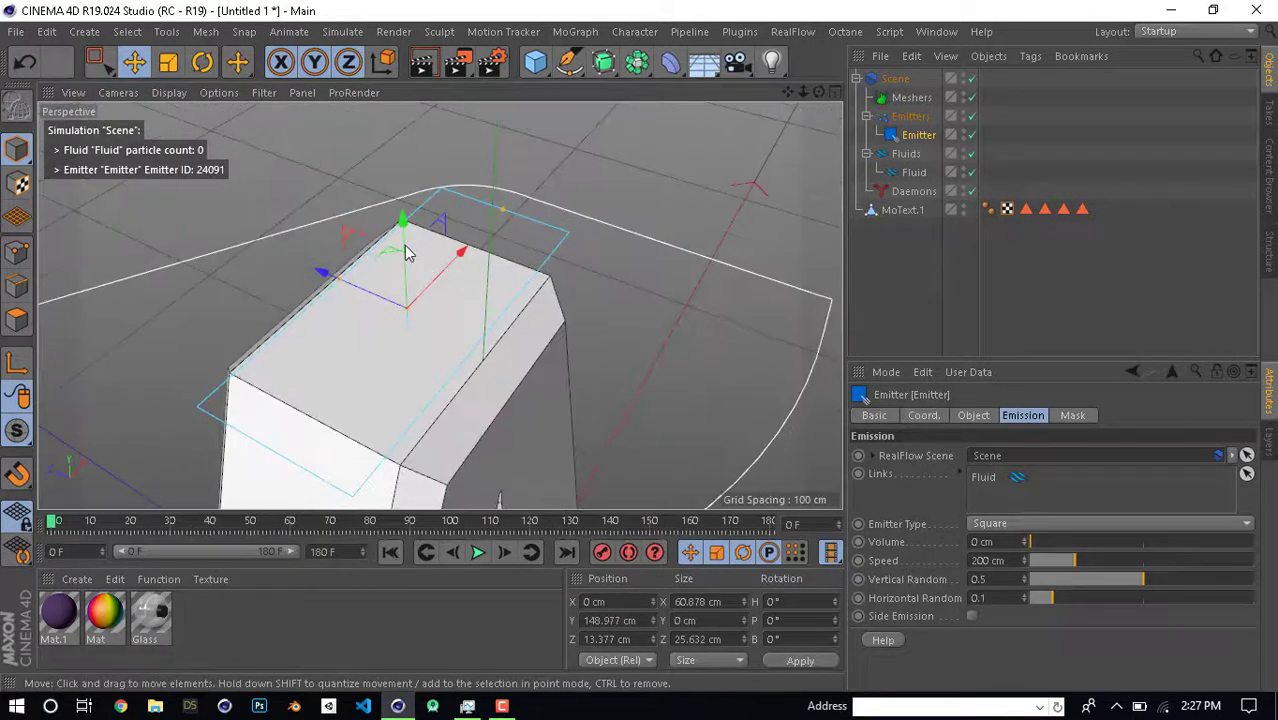
pyautogui.middleClick(547, 238)
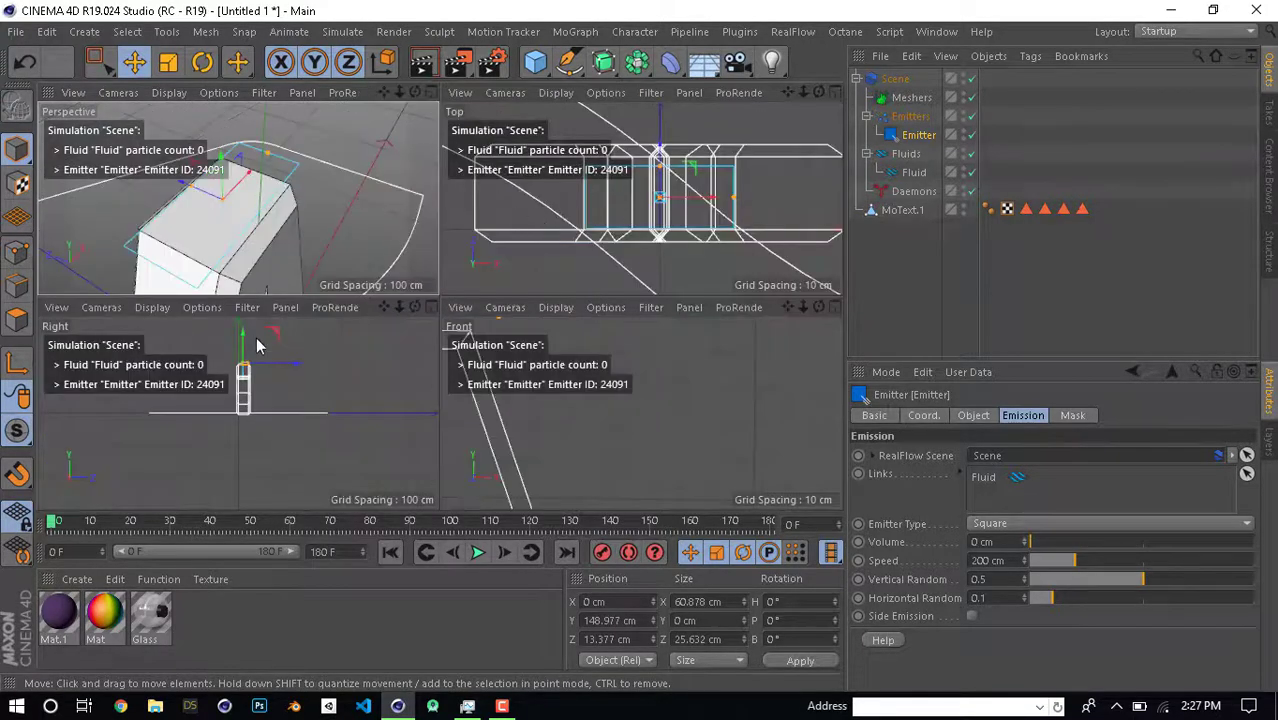
pyautogui.click(335, 238)
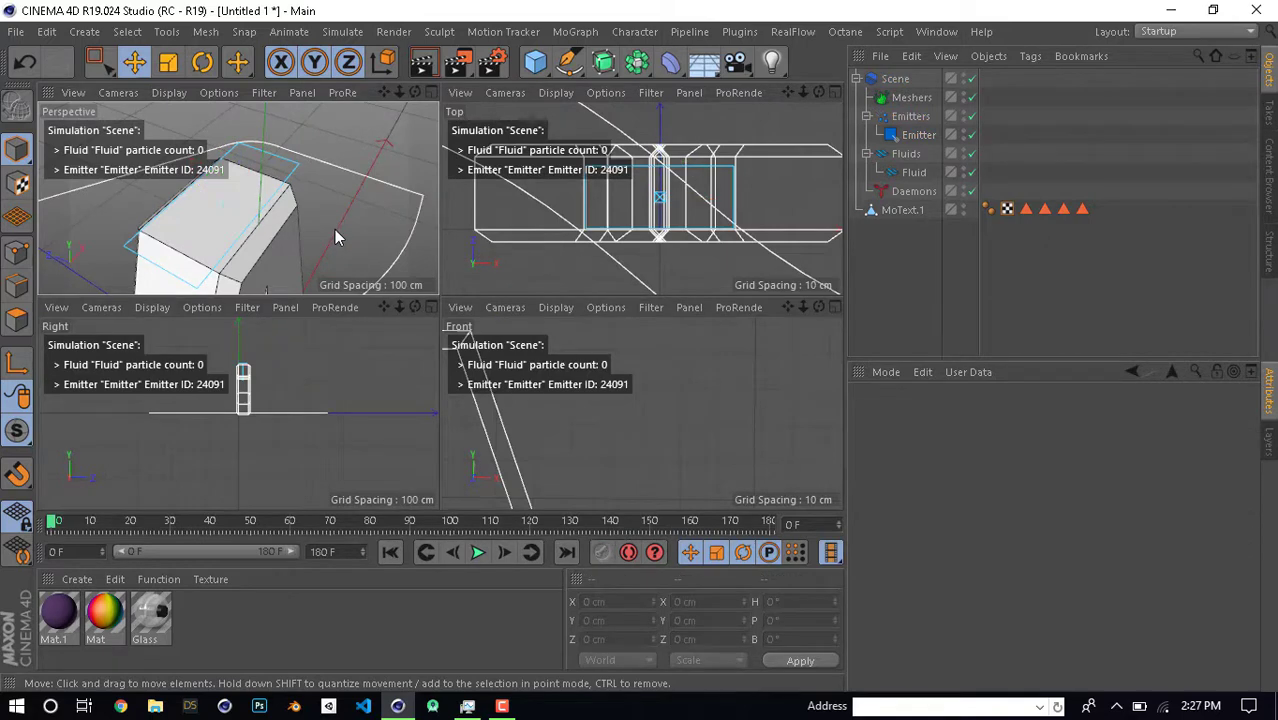
pyautogui.middleClick(335, 237)
pyautogui.moveTo(411, 254)
pyautogui.keyDown('alt'); pyautogui.mouseDown()
pyautogui.moveTo(448, 342)
pyautogui.moveTo(408, 380)
pyautogui.mouseUp(); pyautogui.keyUp('alt')
pyautogui.scroll(3, 410, 330)
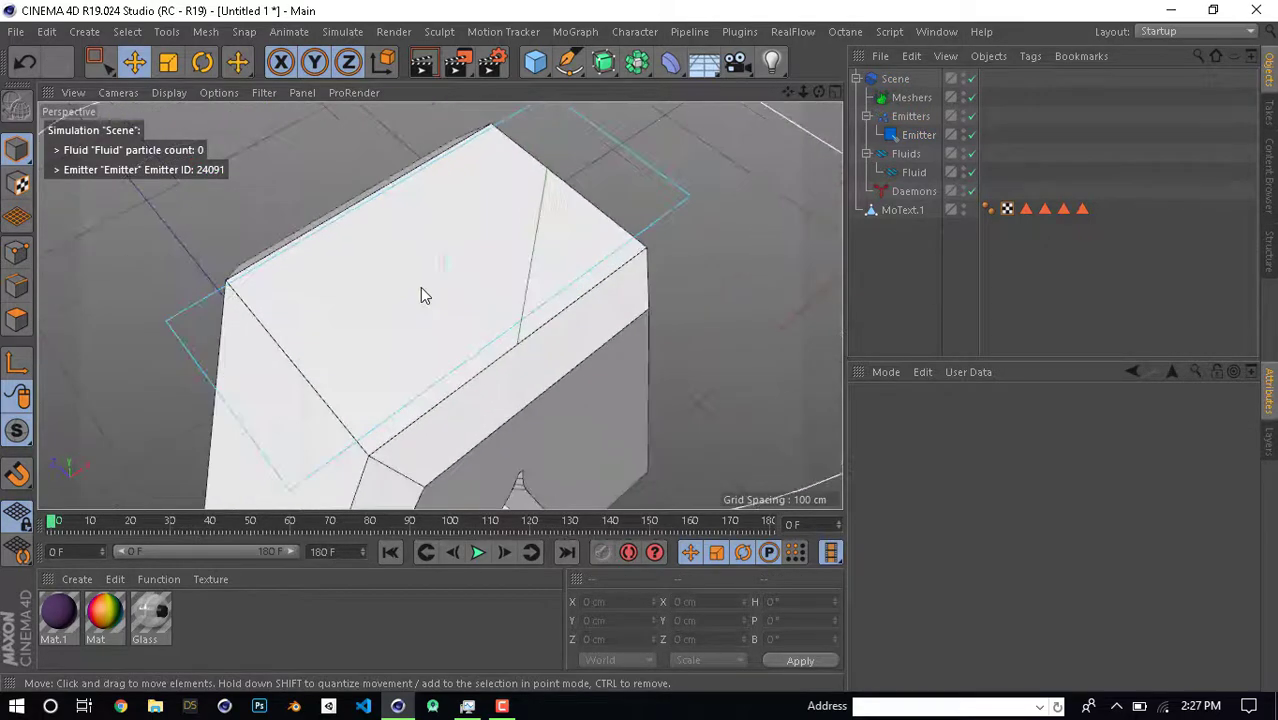
pyautogui.scroll(-2, 420, 287)
# Narrow the emitter's width to about 38.5 cm
pyautogui.click(918, 134)
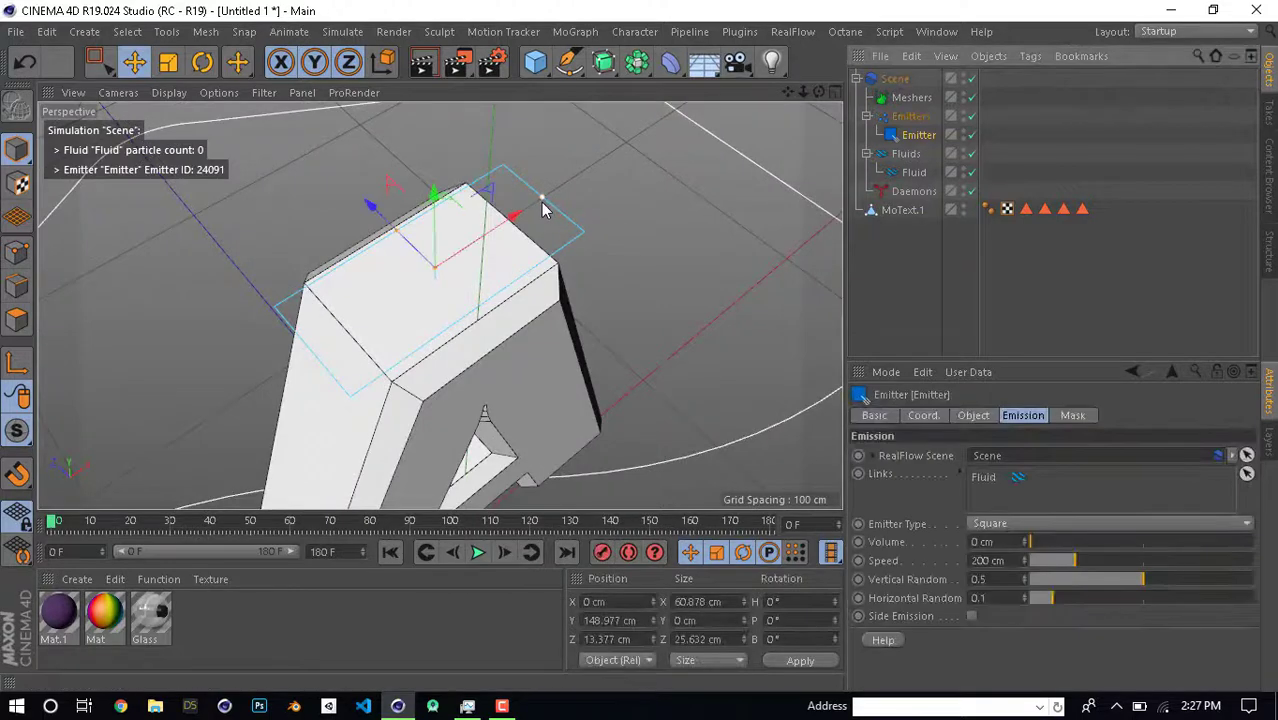
pyautogui.moveTo(541, 199)
pyautogui.mouseDown()
pyautogui.moveTo(512, 240)
pyautogui.moveTo(538, 214)
pyautogui.moveTo(479, 171)
pyautogui.moveTo(495, 168)
pyautogui.moveTo(567, 350)
pyautogui.moveTo(528, 257)
pyautogui.mouseUp()
pyautogui.scroll(2, 455, 263)
pyautogui.scroll(-3, 510, 214)
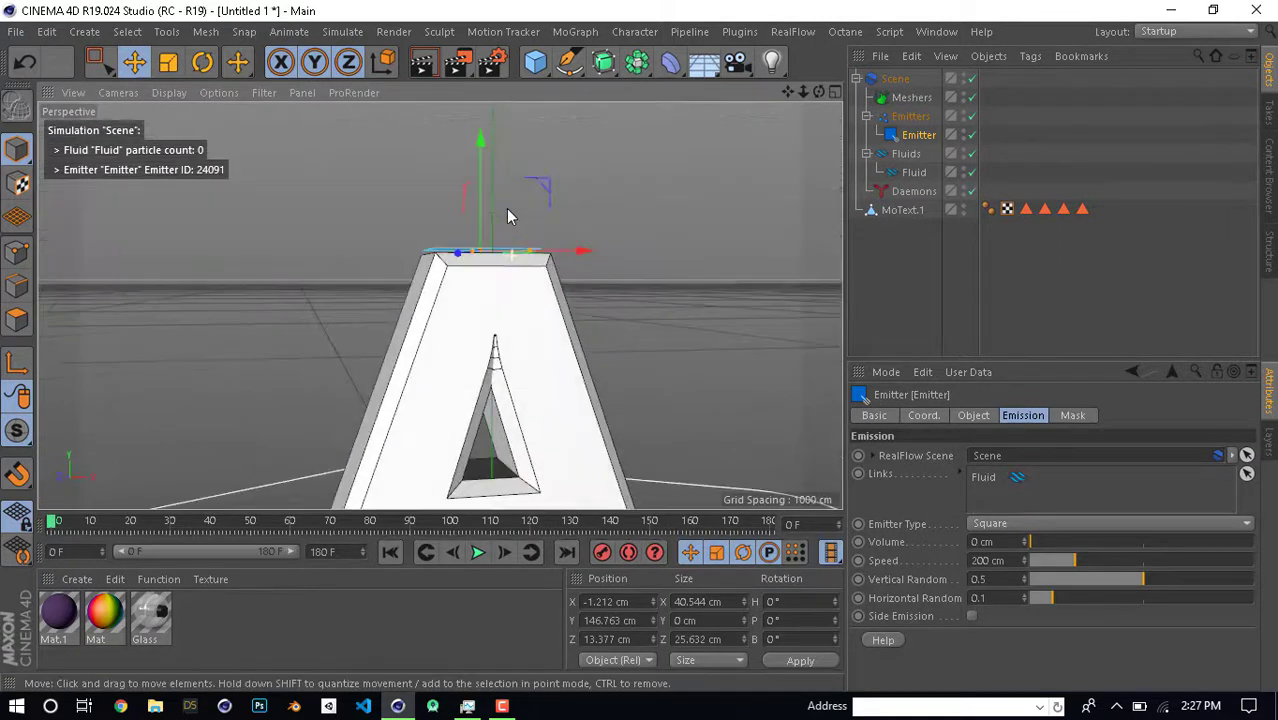
pyautogui.scroll(-3, 507, 214)
pyautogui.moveTo(507, 214)
pyautogui.keyDown('alt'); pyautogui.mouseDown()
pyautogui.moveTo(519, 378)
pyautogui.moveTo(585, 322)
pyautogui.moveTo(607, 342)
pyautogui.mouseUp(); pyautogui.keyUp('alt')
pyautogui.scroll(3, 519, 378)
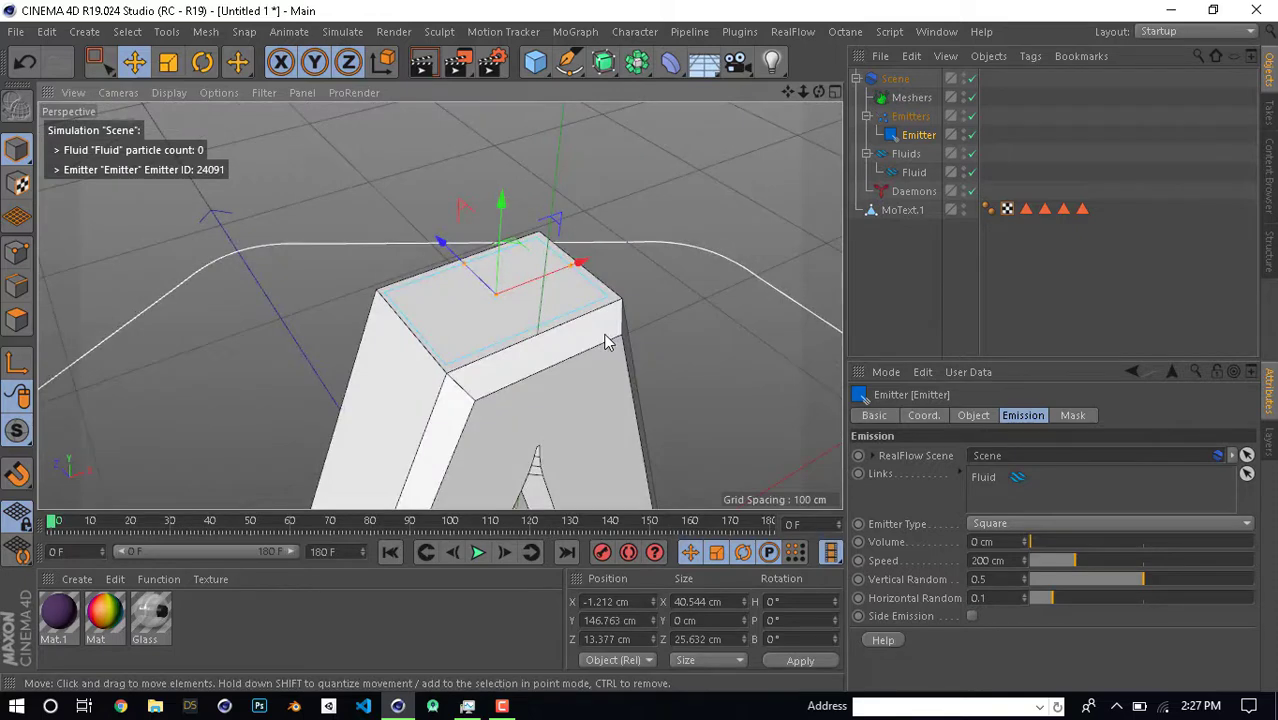
# Add a RealFlow Collider tag to MoText.1 from its right-click menu
pyautogui.click(899, 210)
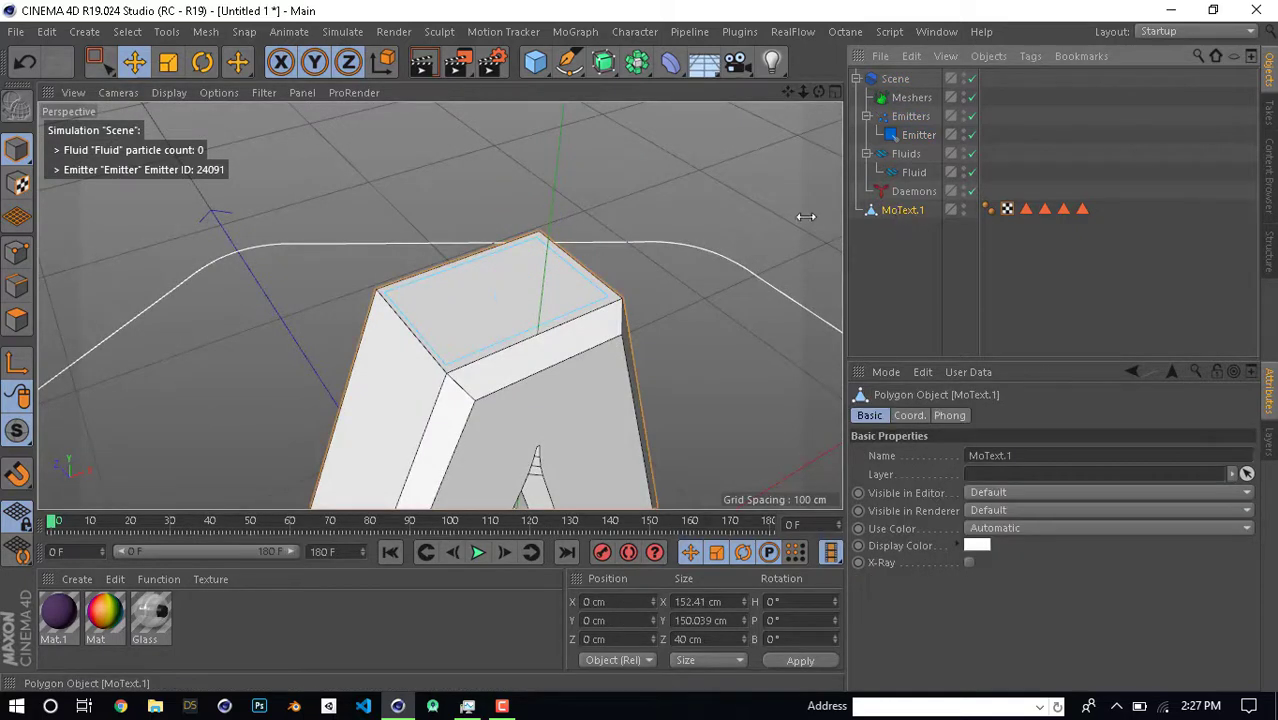
pyautogui.moveTo(555, 263)
pyautogui.keyDown('alt'); pyautogui.mouseDown()
pyautogui.moveTo(439, 197)
pyautogui.moveTo(463, 320)
pyautogui.moveTo(400, 300)
pyautogui.mouseUp(); pyautogui.keyUp('alt')
pyautogui.scroll(-3, 463, 320)
pyautogui.rightClick(902, 210)
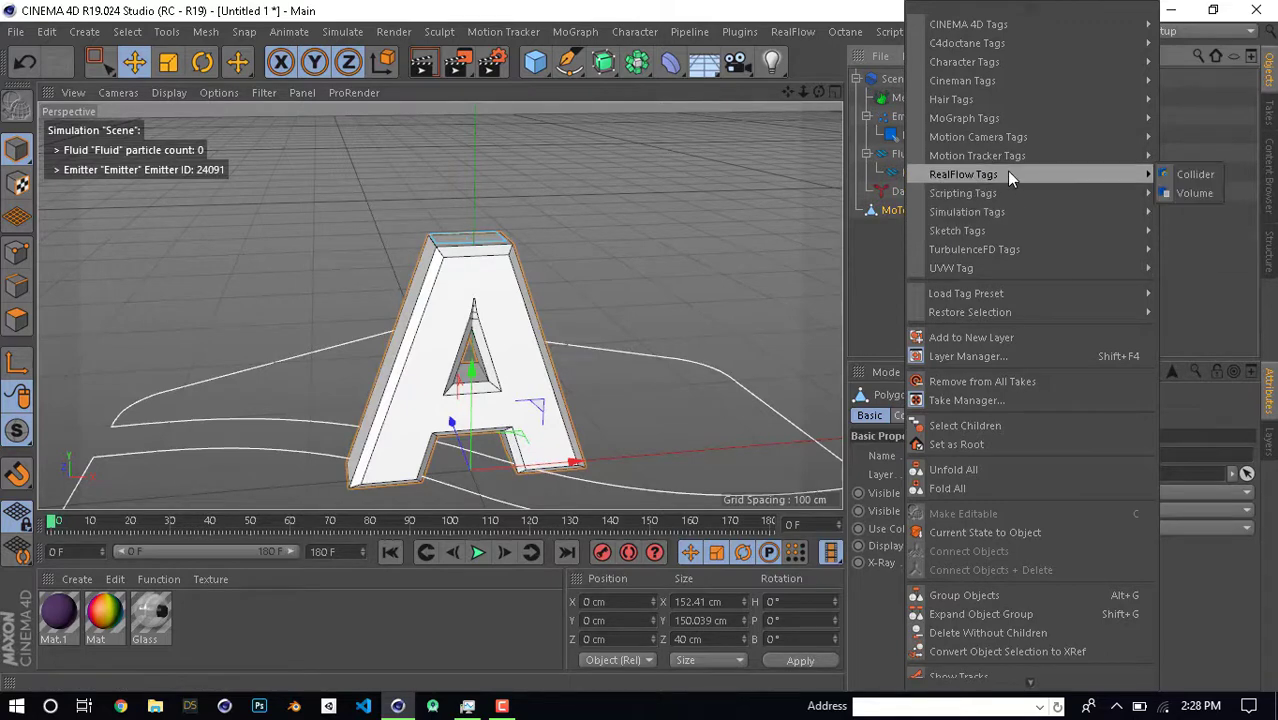
pyautogui.moveTo(963, 174)
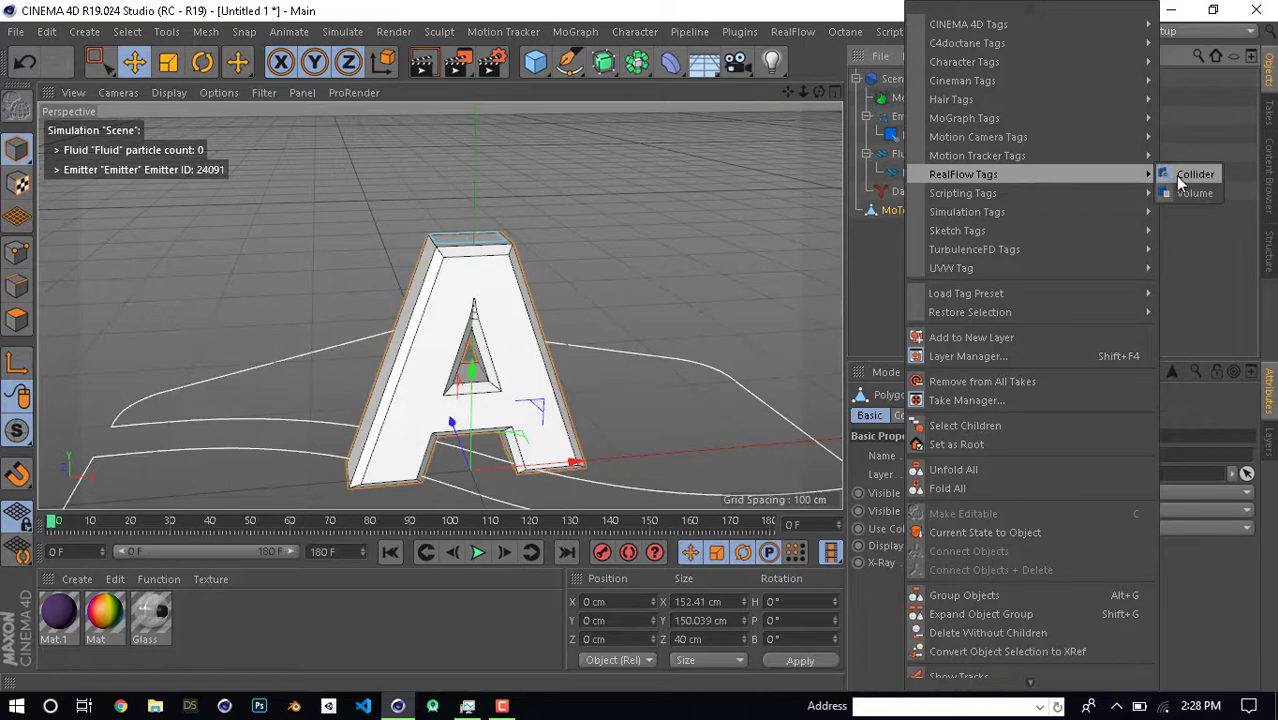
pyautogui.click(1190, 175)
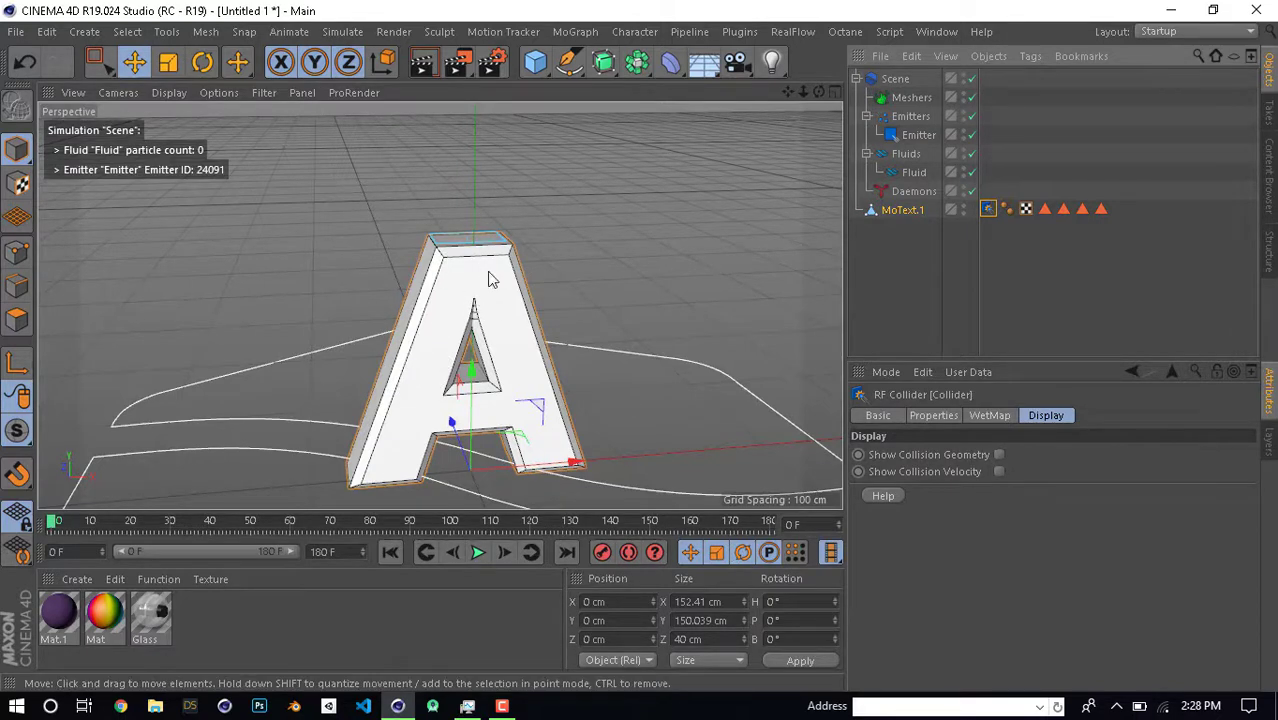
pyautogui.scroll(3, 447, 265)
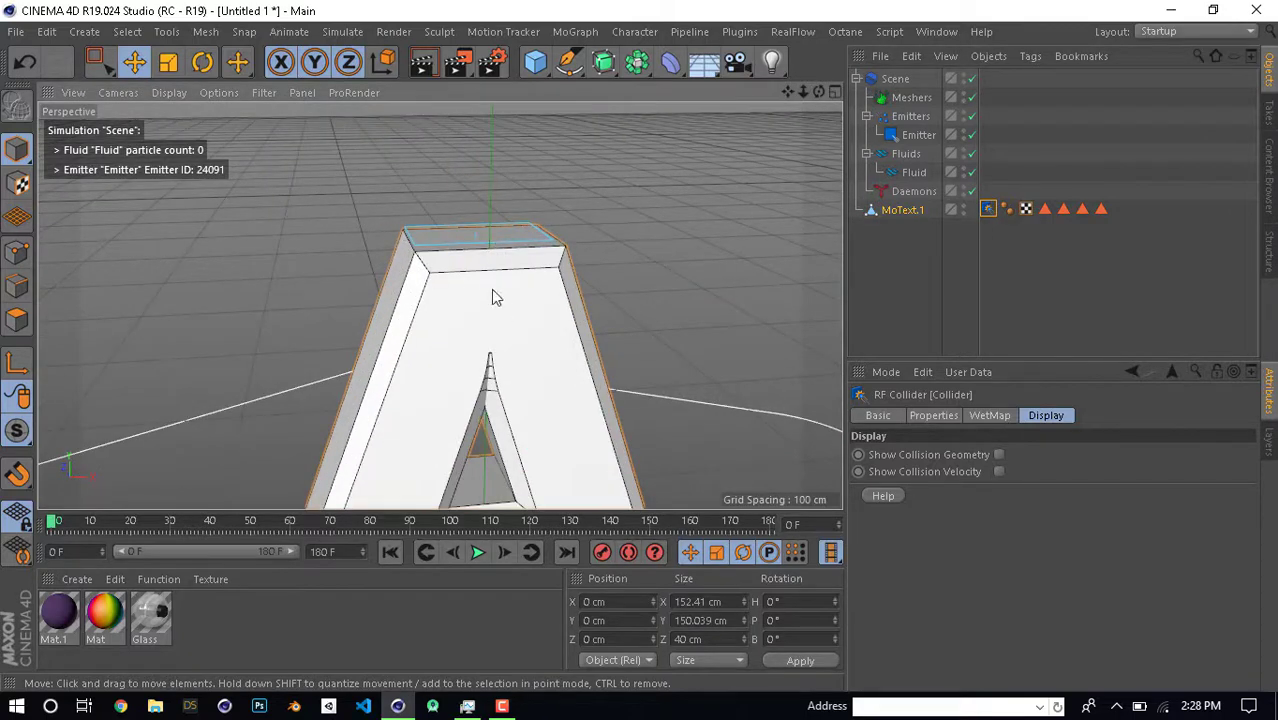
pyautogui.middleClick(619, 245)
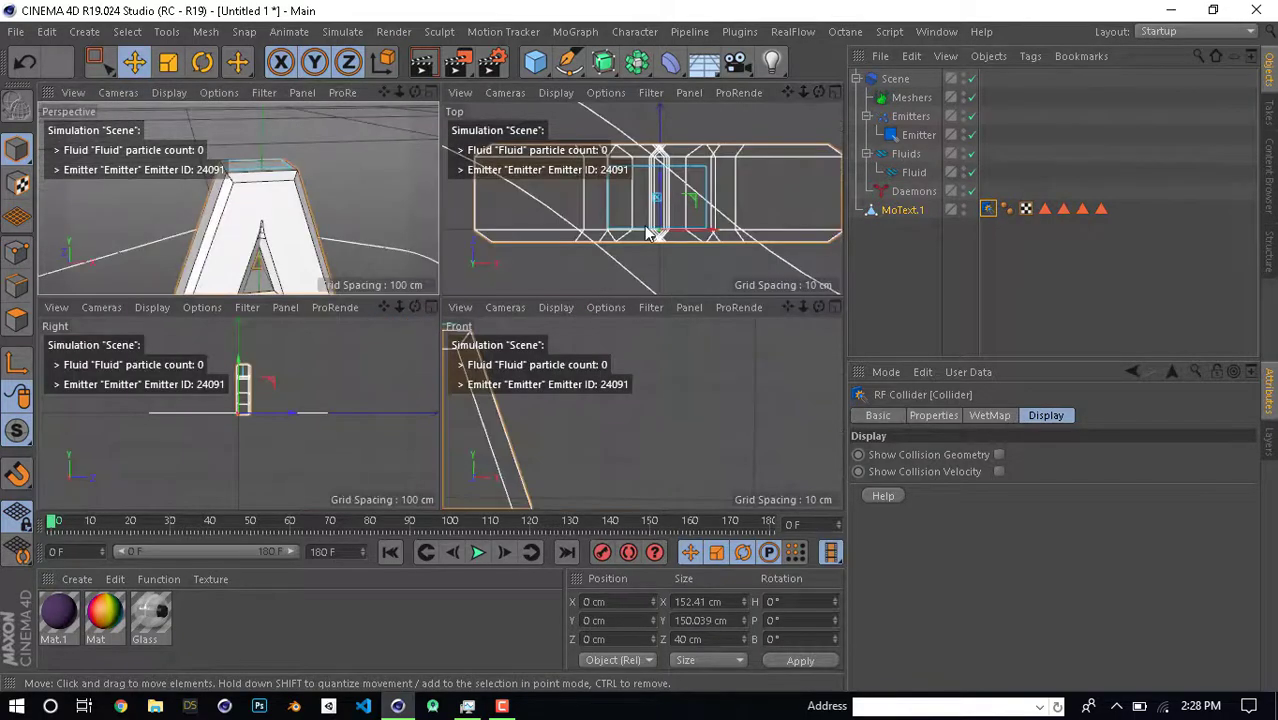
pyautogui.middleClick(628, 380)
pyautogui.scroll(-3, 378, 297)
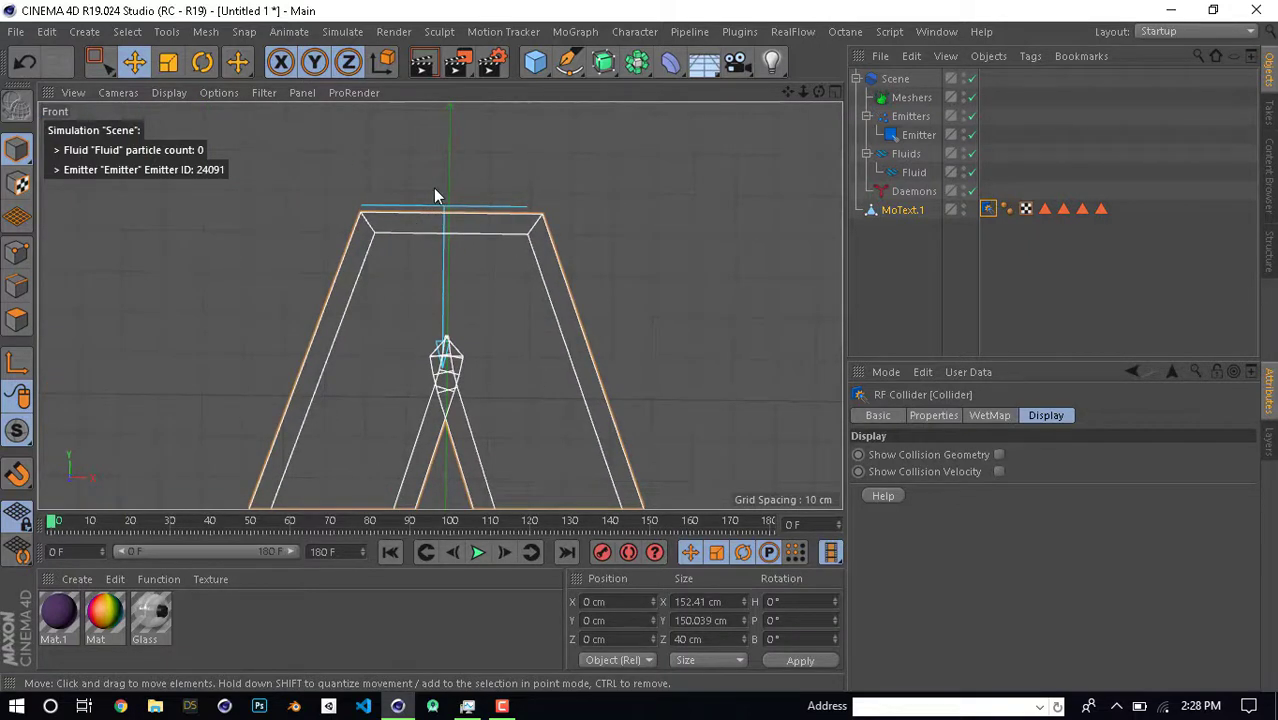
pyautogui.middleClick(594, 205)
pyautogui.middleClick(240, 200)
pyautogui.scroll(-3, 400, 330)
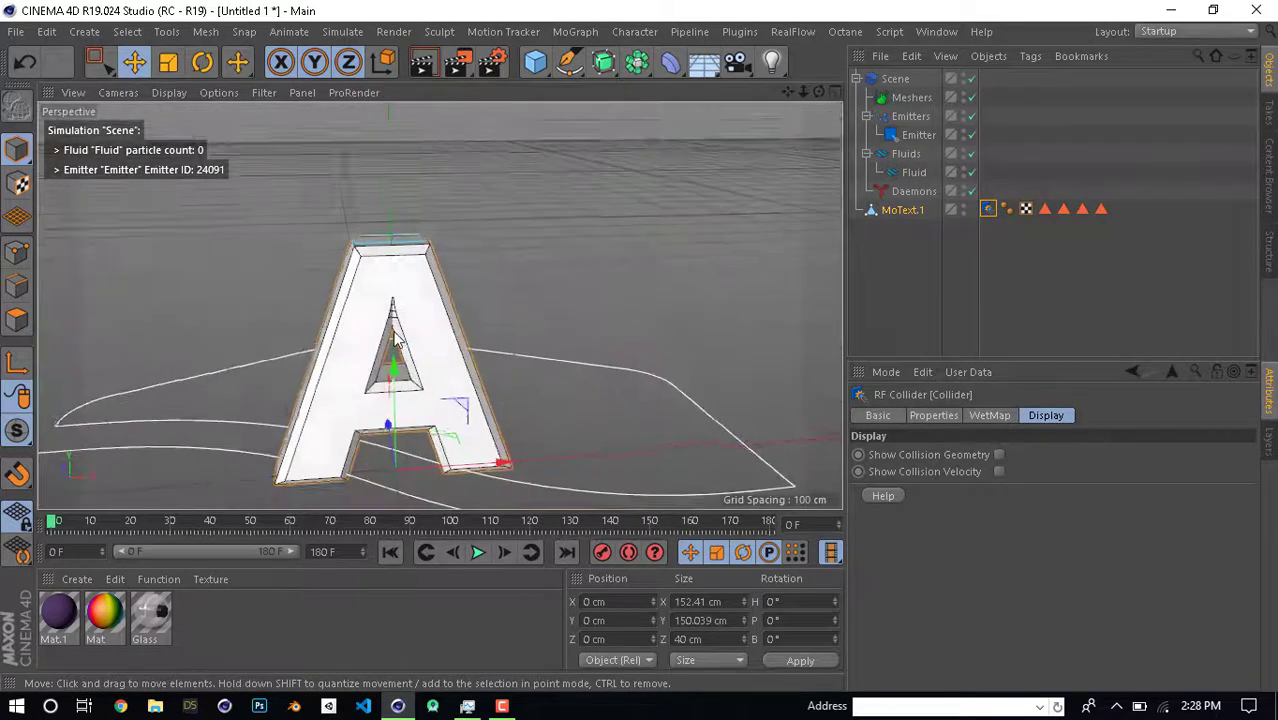
pyautogui.click(478, 553)
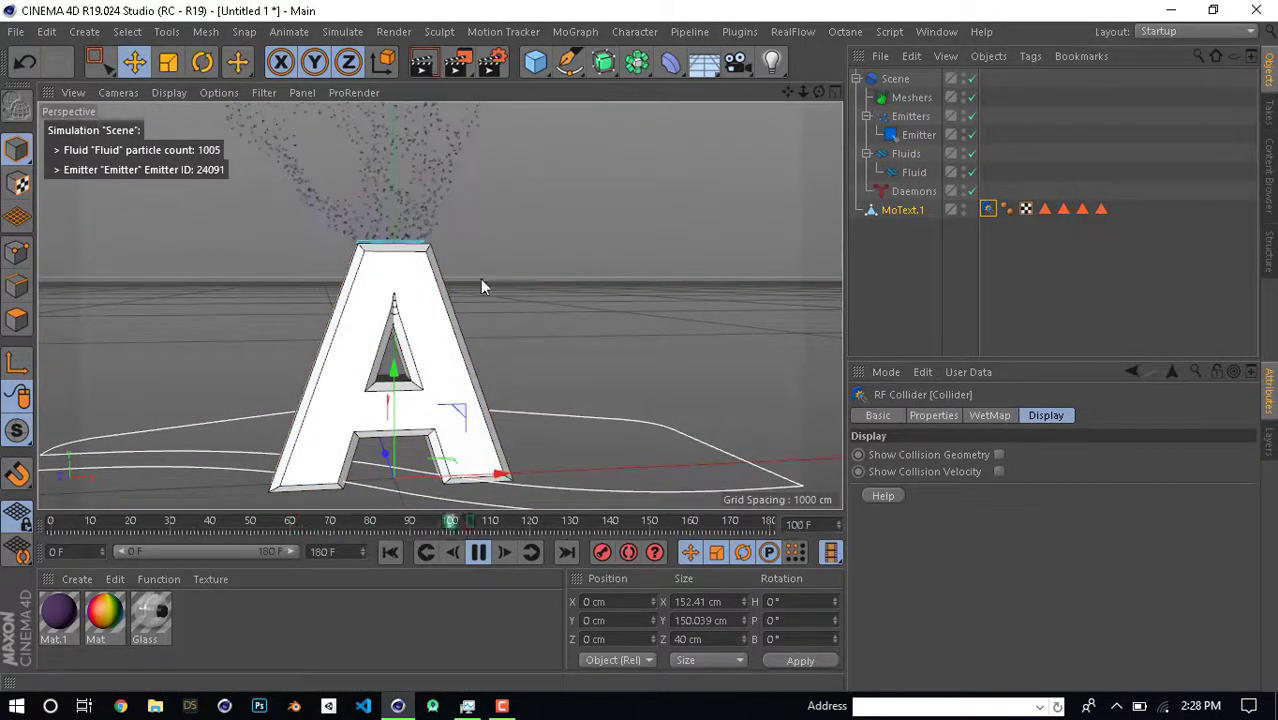
pyautogui.click(432, 357)
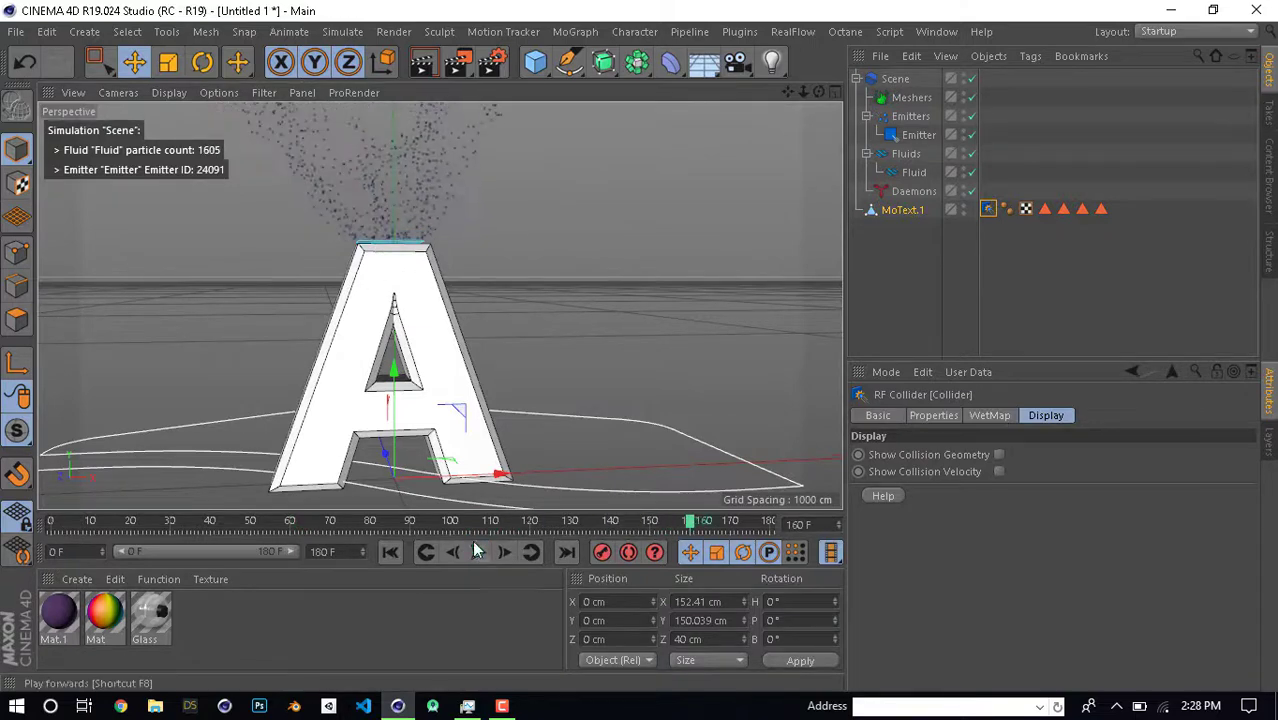
pyautogui.middleClick(507, 350)
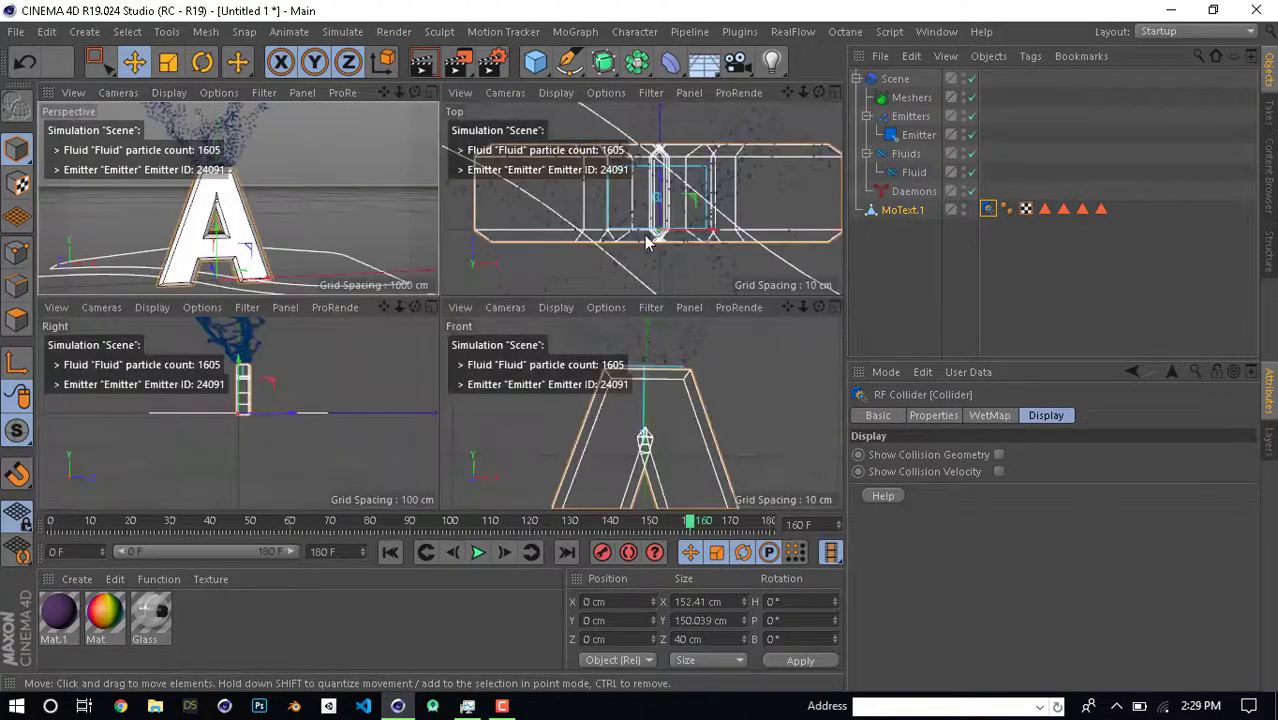
pyautogui.middleClick(668, 400)
# Lower the emitter to 137.608 cm and centre it along X over the letter A
pyautogui.click(390, 552)
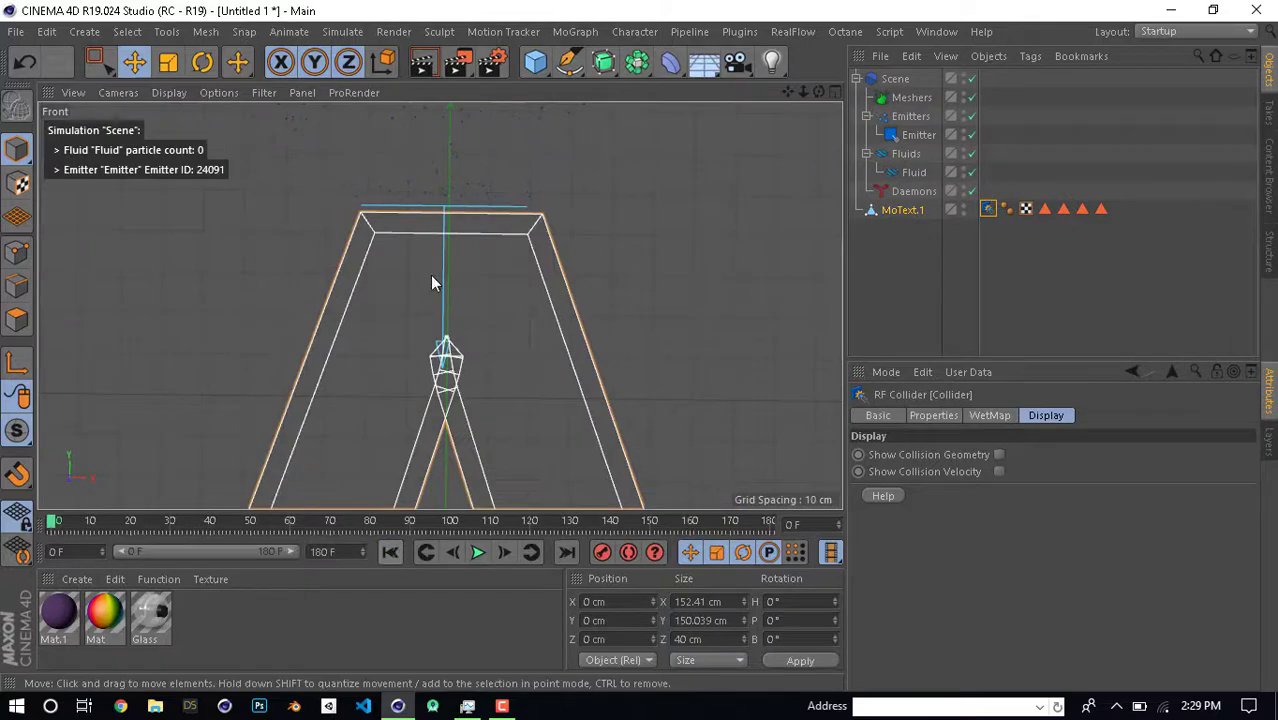
pyautogui.click(522, 207)
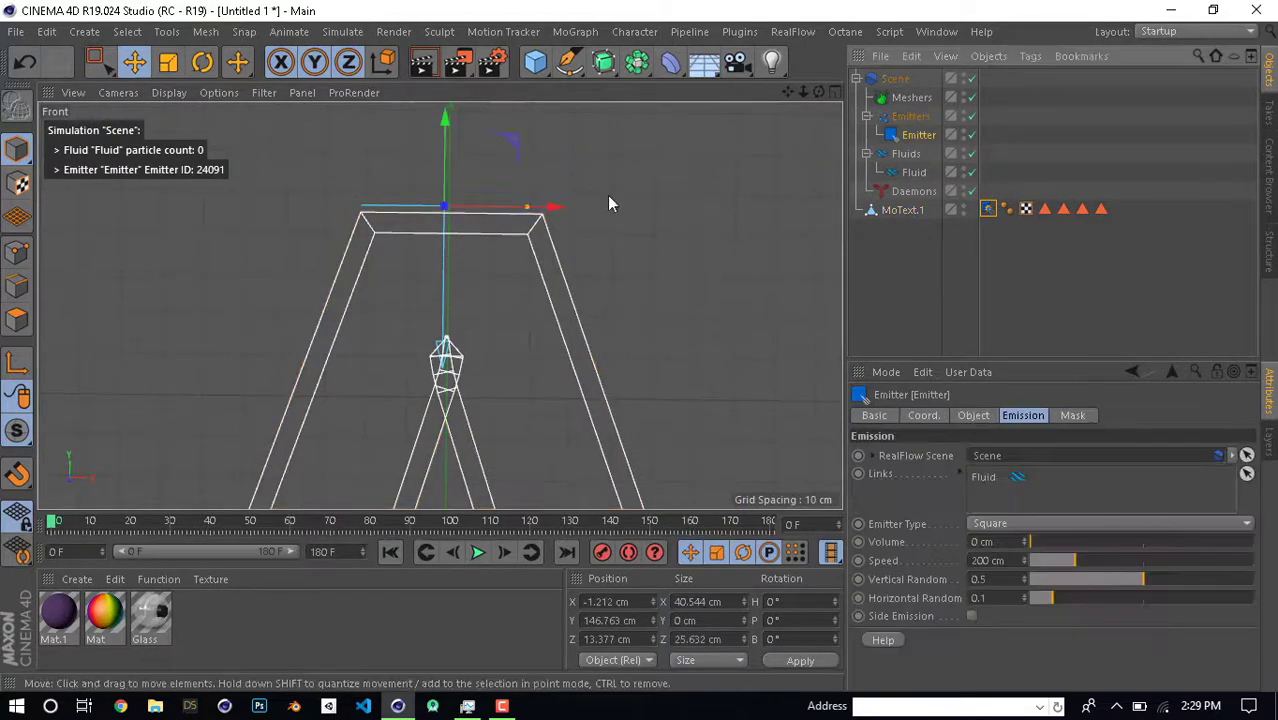
pyautogui.moveTo(448, 132); pyautogui.dragTo(451, 168)
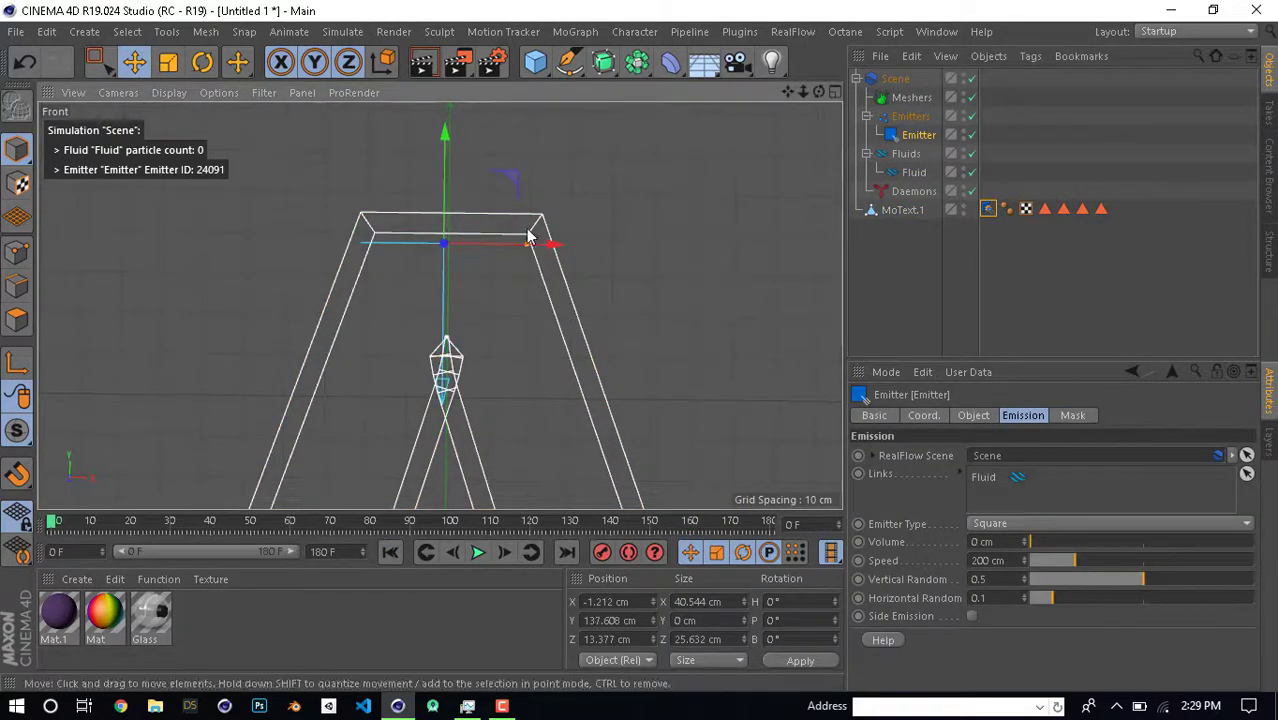
pyautogui.moveTo(556, 247); pyautogui.dragTo(563, 246)
pyautogui.middleClick(622, 186)
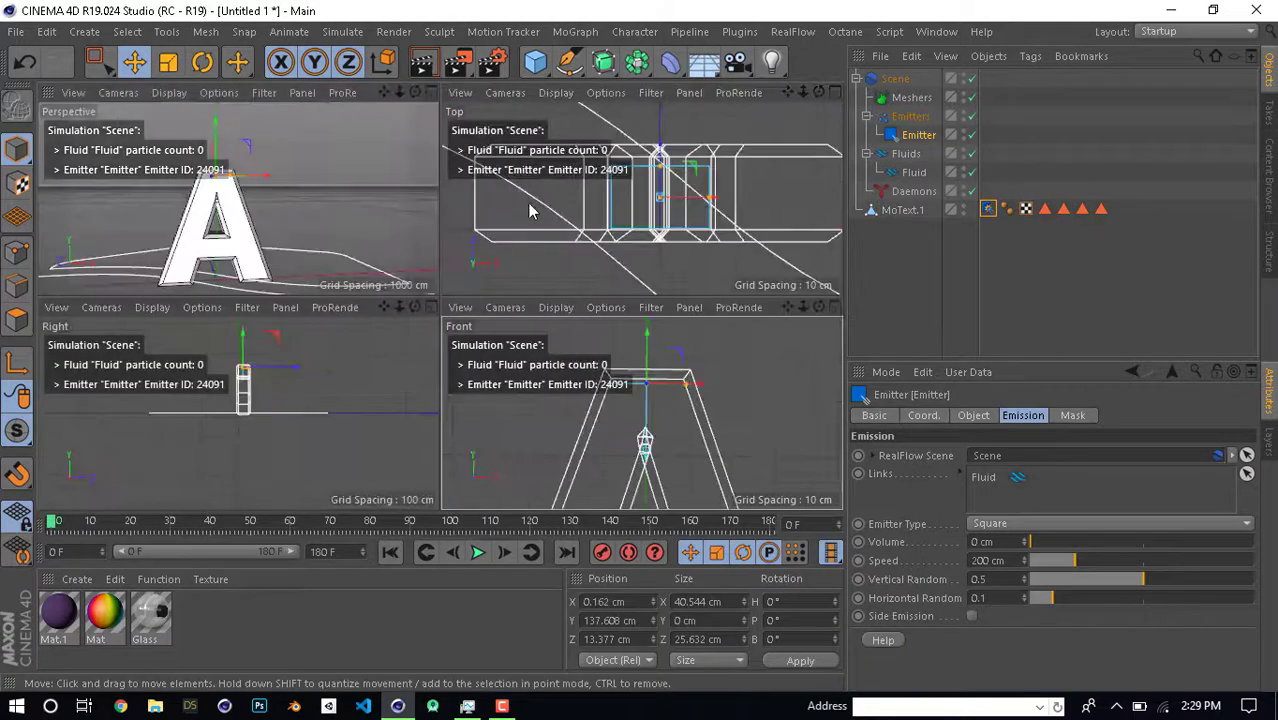
pyautogui.middleClick(312, 214)
pyautogui.moveTo(312, 214)
pyautogui.keyDown('alt'); pyautogui.mouseDown()
pyautogui.moveTo(399, 271)
pyautogui.moveTo(500, 280)
pyautogui.mouseUp(); pyautogui.keyUp('alt')
pyautogui.scroll(3, 600, 290)
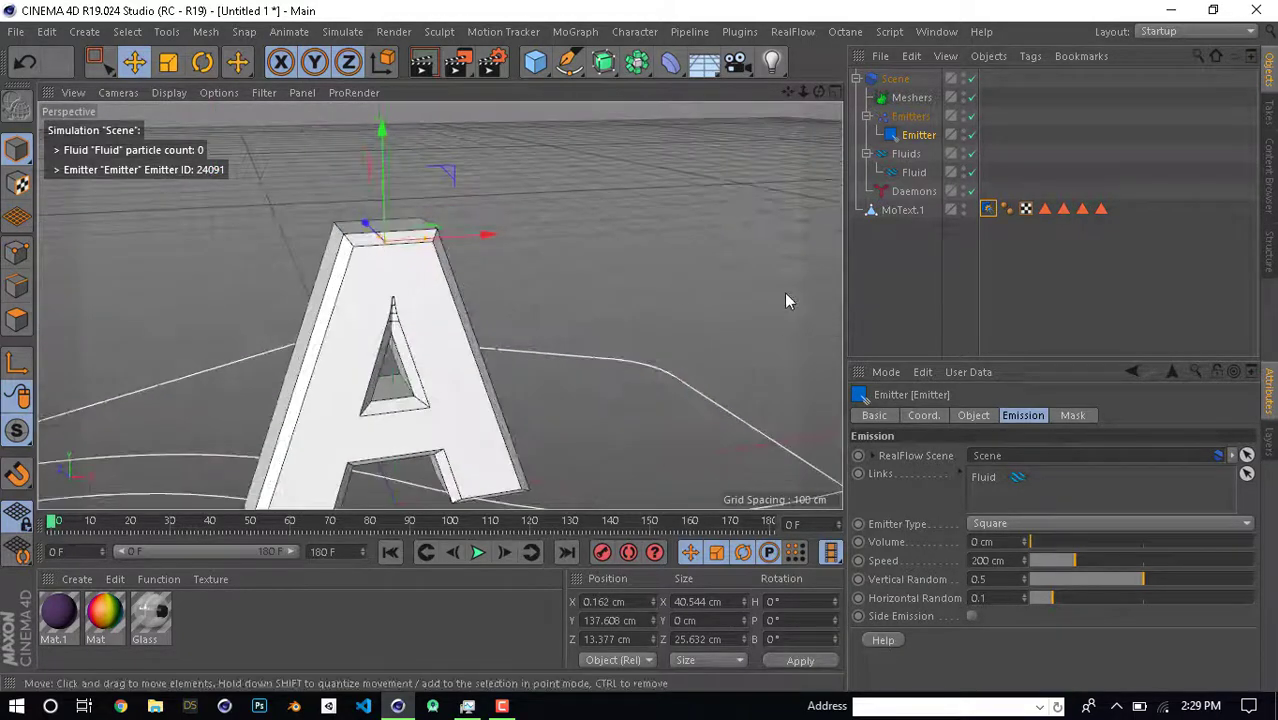
# Hide MoText.1 in the viewport, test-run the simulation, and rewind to frame 0
pyautogui.click(963, 206)
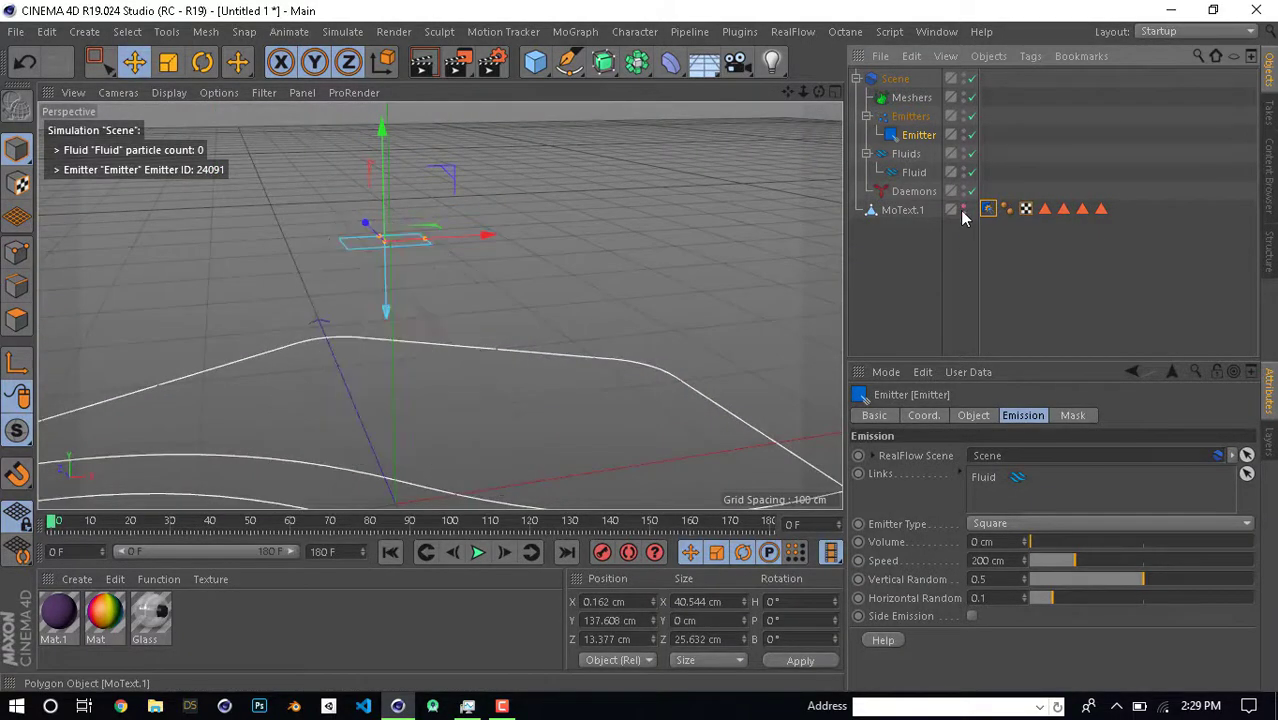
pyautogui.moveTo(509, 318)
pyautogui.keyDown('alt'); pyautogui.mouseDown()
pyautogui.moveTo(379, 311)
pyautogui.moveTo(408, 317)
pyautogui.moveTo(453, 263)
pyautogui.moveTo(482, 342)
pyautogui.mouseUp(); pyautogui.keyUp('alt')
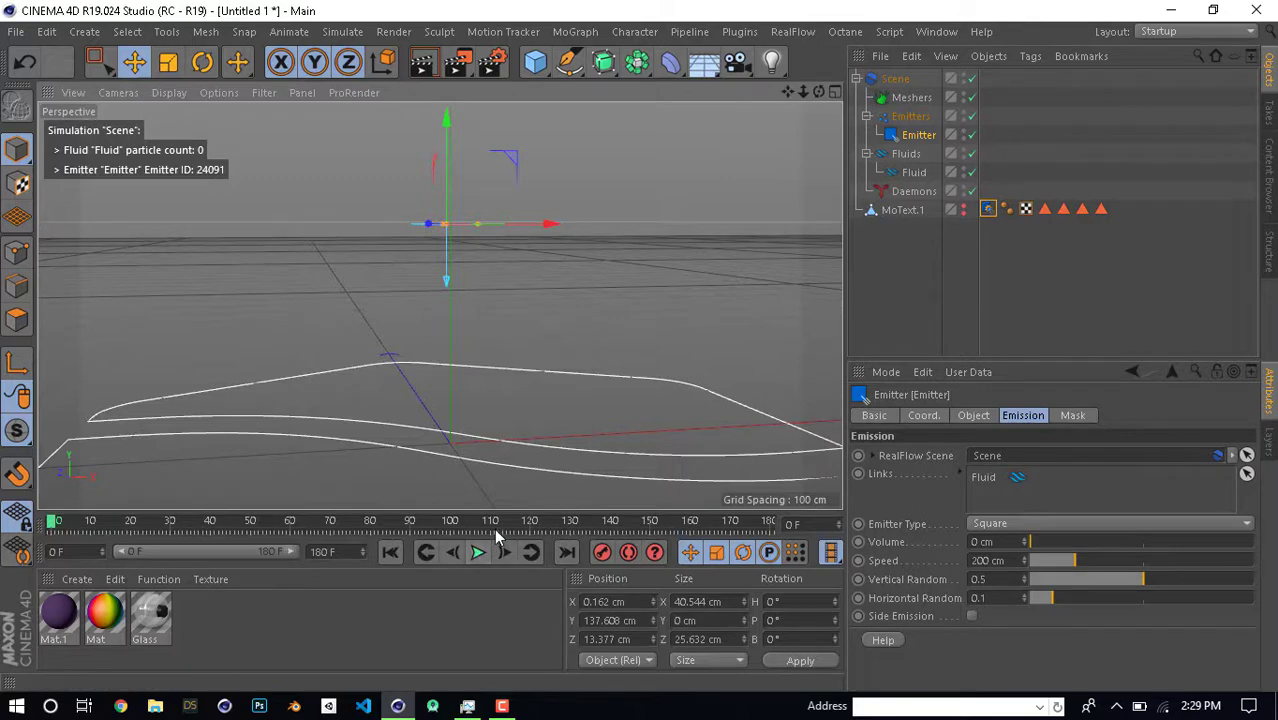
pyautogui.click(960, 208)
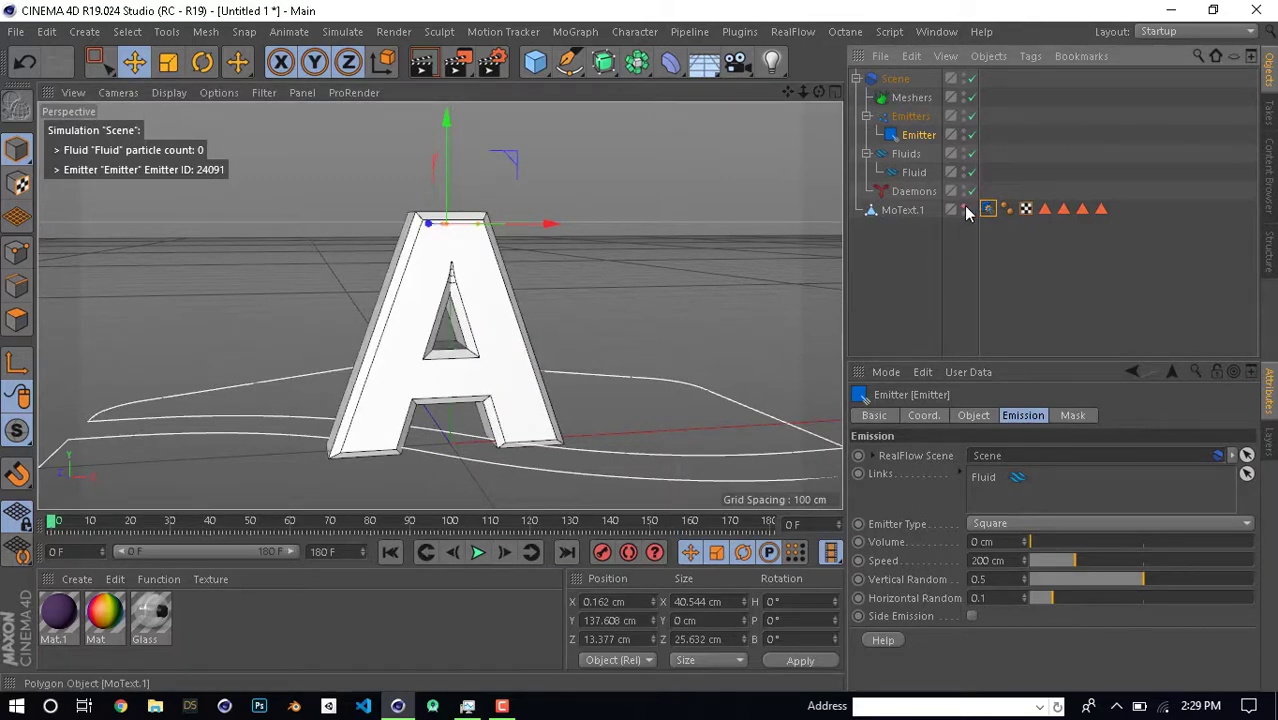
pyautogui.click(964, 210)
pyautogui.click(478, 553)
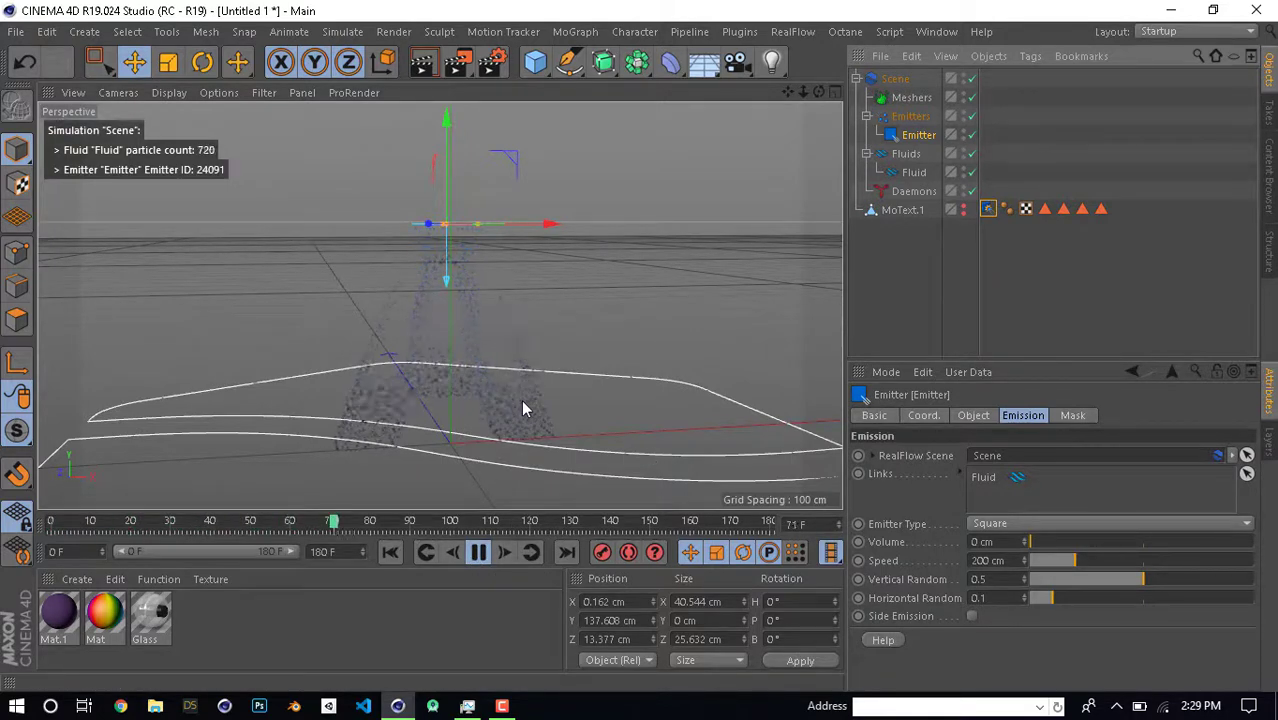
pyautogui.click(478, 553)
pyautogui.click(390, 553)
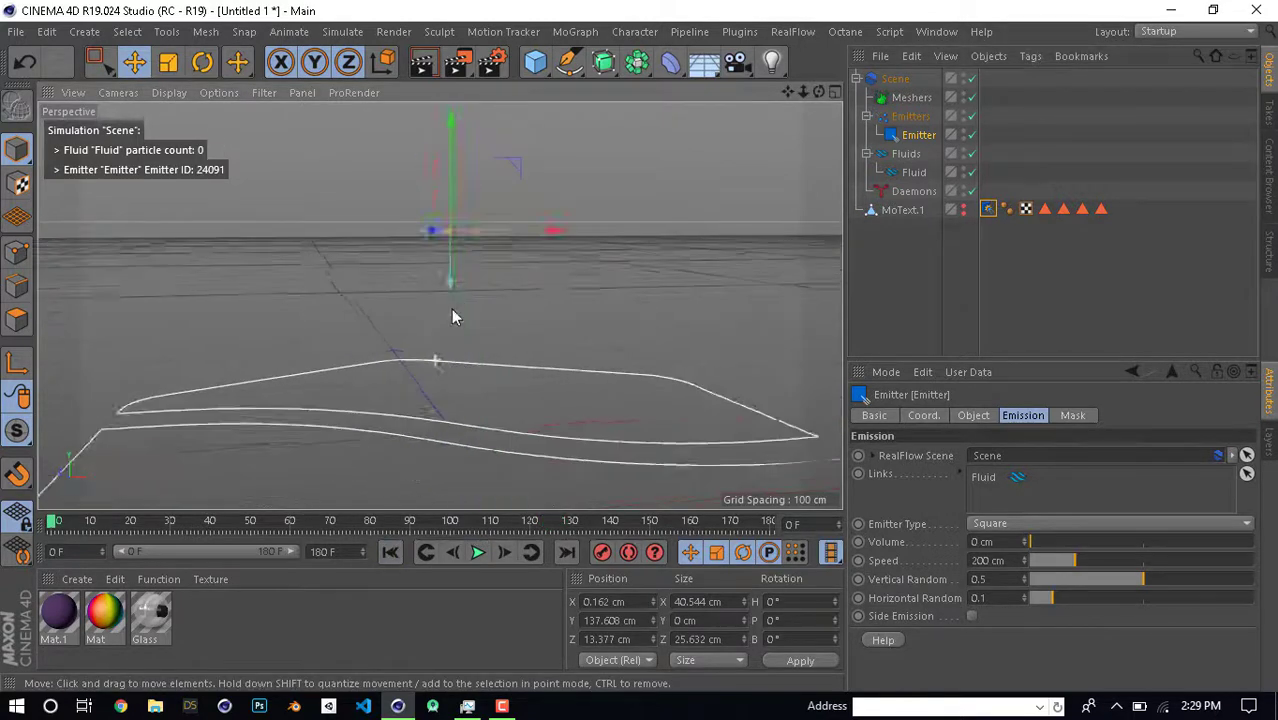
pyautogui.keyDown('alt'); pyautogui.moveTo(452, 317); pyautogui.dragTo(493, 324); pyautogui.keyUp('alt')
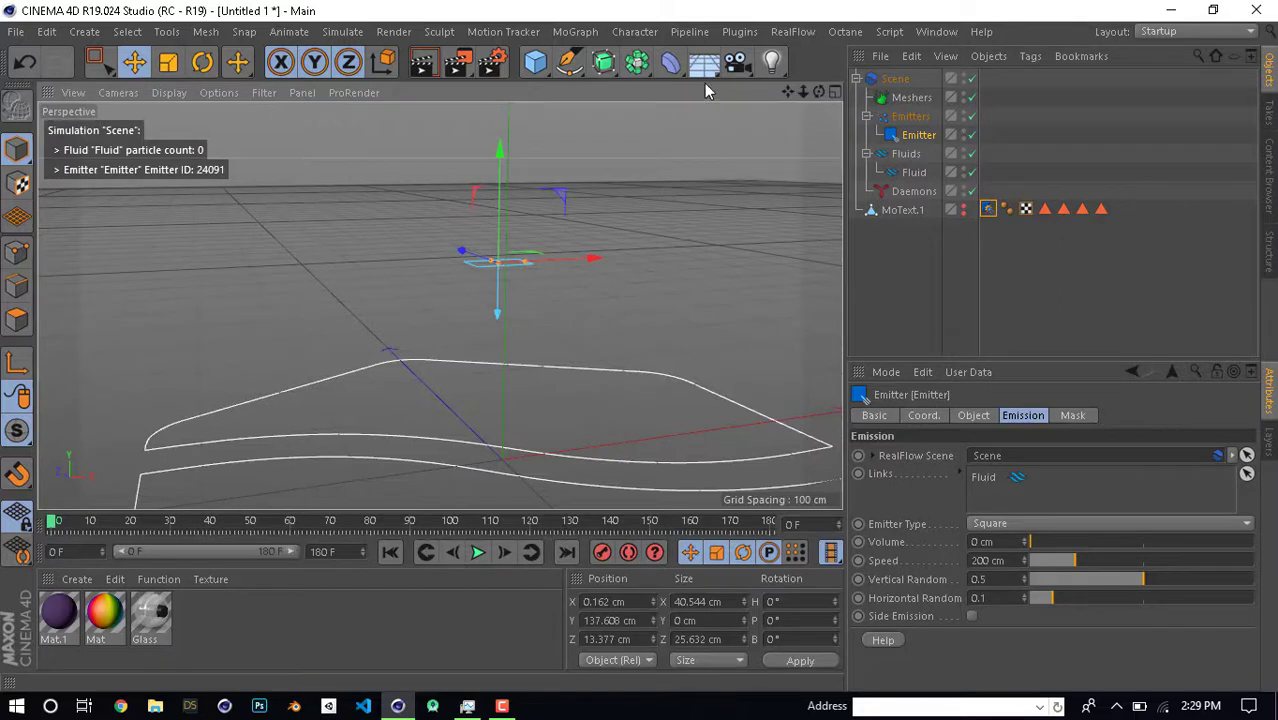
# Add a RealFlow Mesher and play the simulation to see the meshed fluid
pyautogui.click(781, 33)
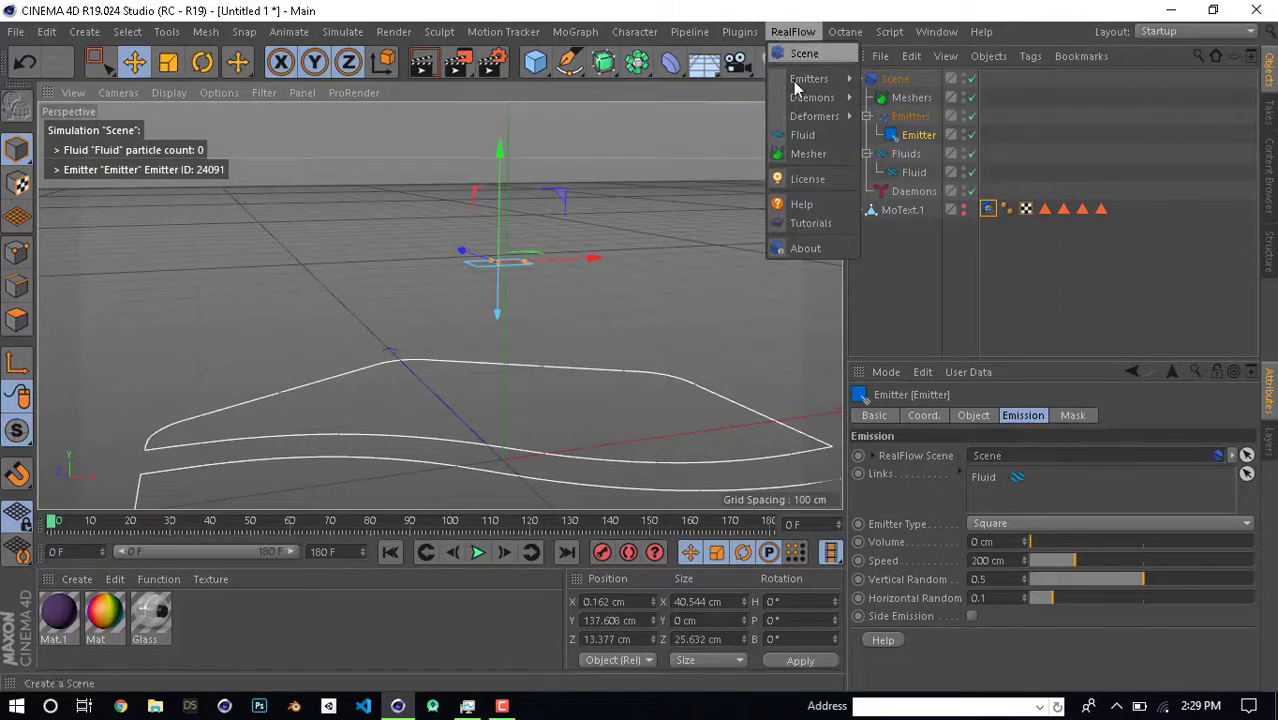
pyautogui.click(806, 155)
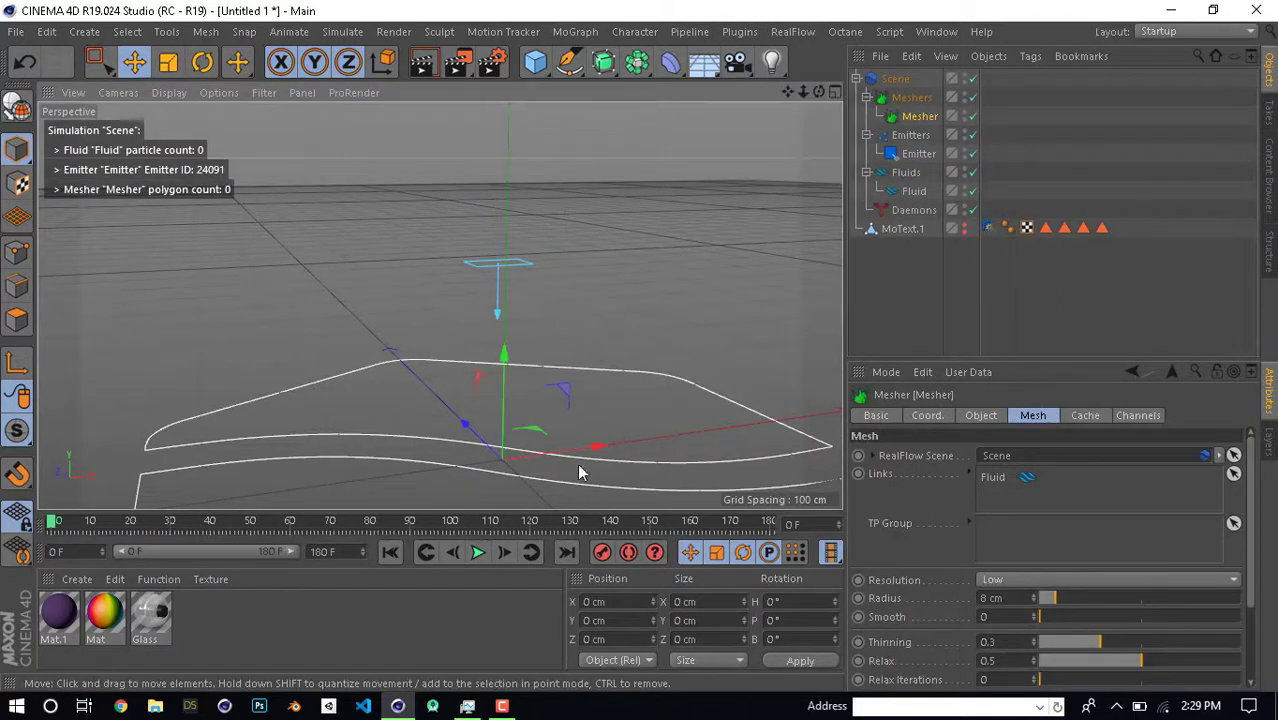
pyautogui.click(478, 553)
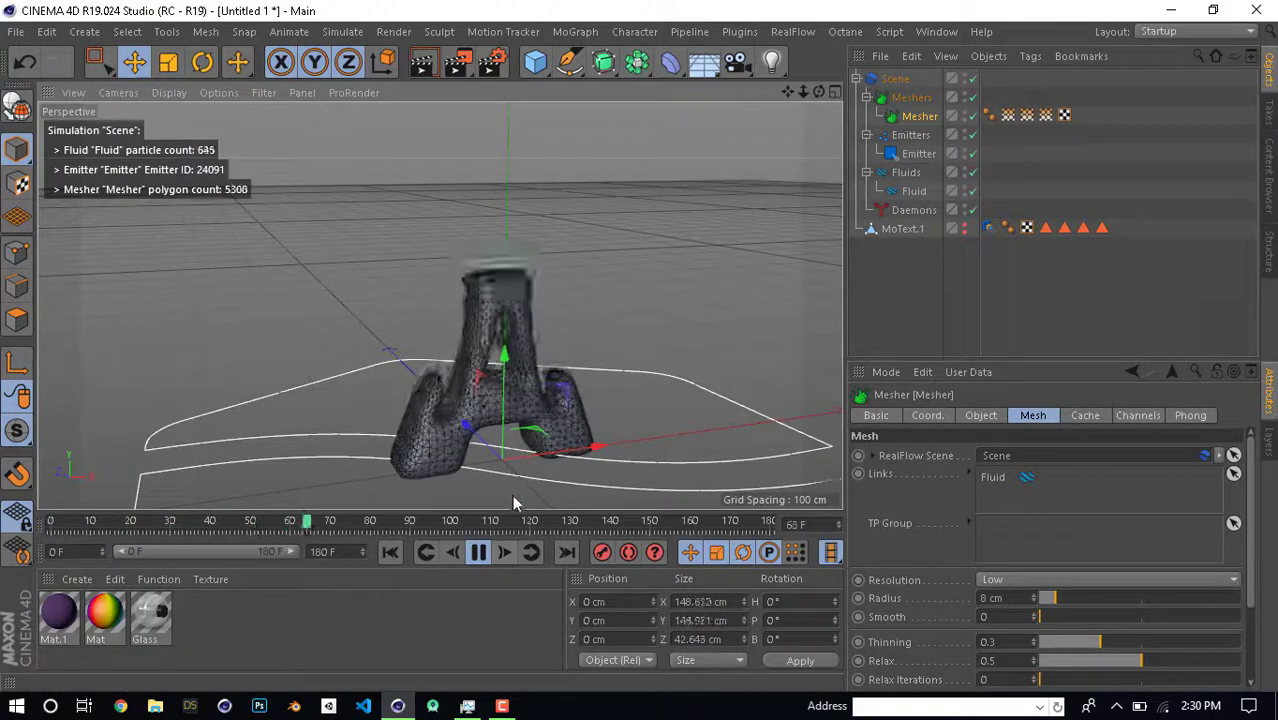
pyautogui.click(490, 556)
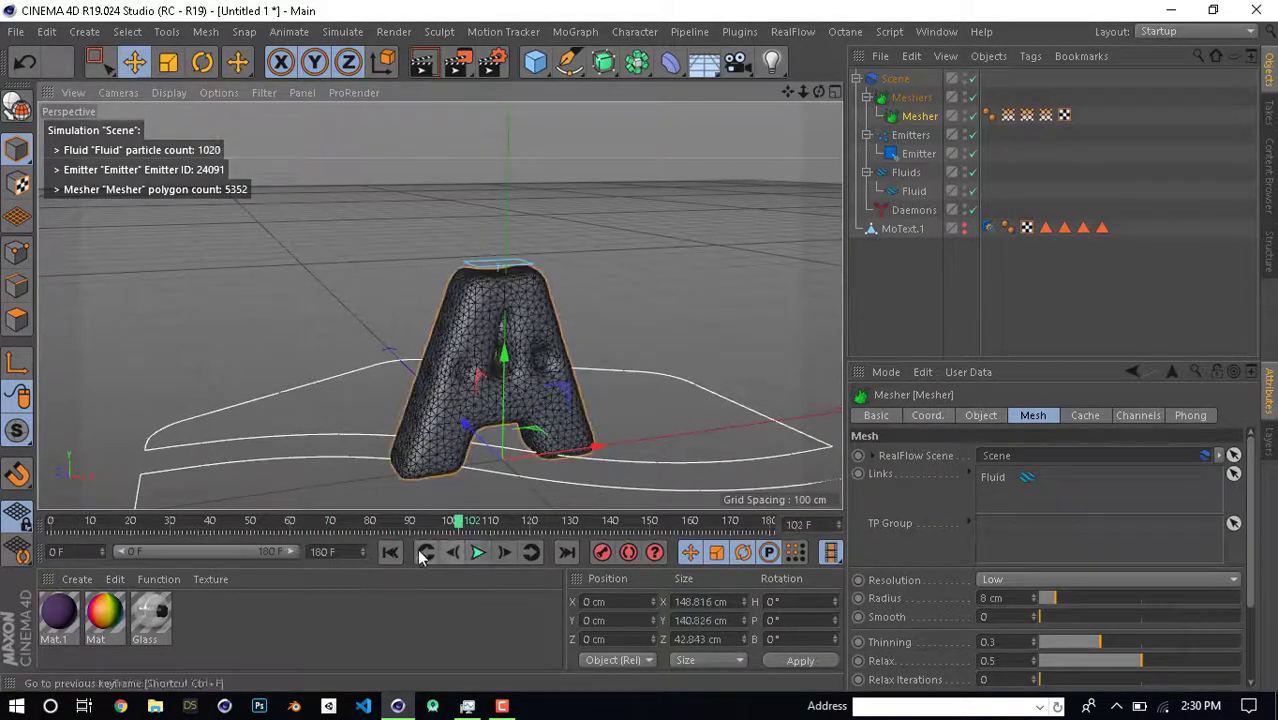
pyautogui.click(400, 552)
pyautogui.moveTo(531, 422)
pyautogui.keyDown('alt'); pyautogui.mouseDown()
pyautogui.moveTo(511, 431)
pyautogui.moveTo(542, 414)
pyautogui.moveTo(566, 352)
pyautogui.mouseUp(); pyautogui.keyUp('alt')
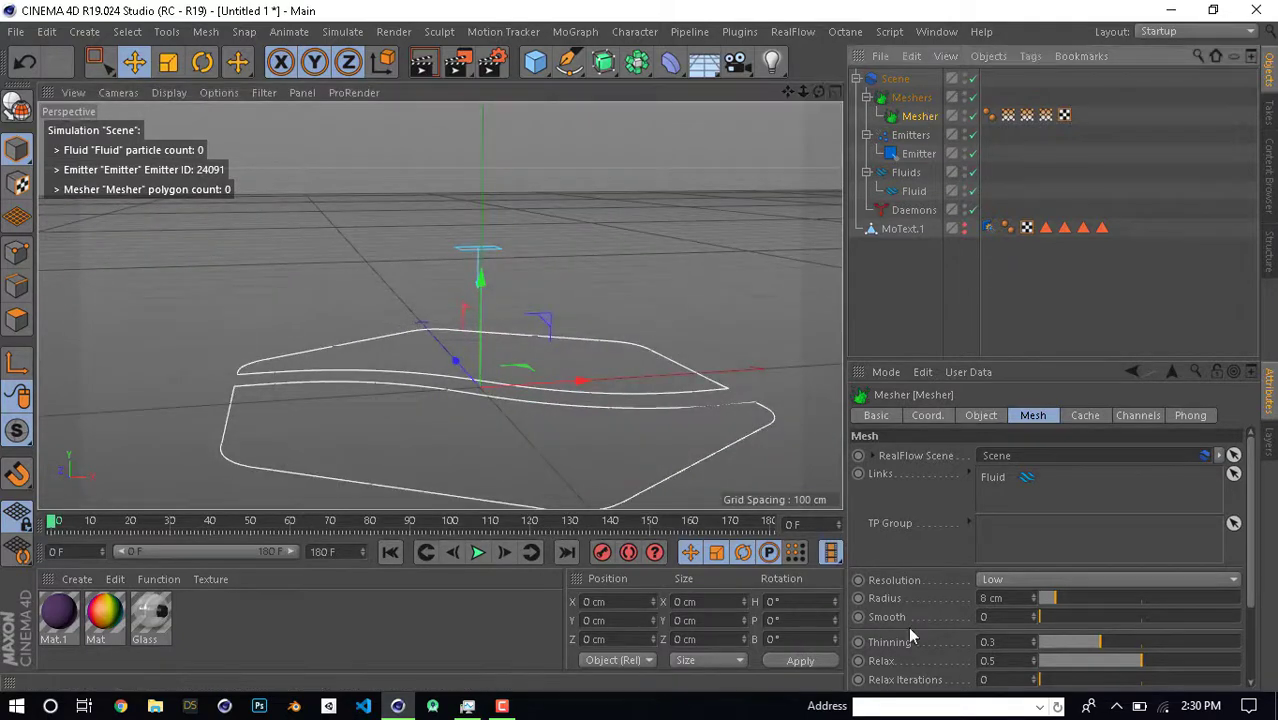
# Replay the simulation from frame 0 to watch the fluid mesh, then rewind
pyautogui.click(476, 560)
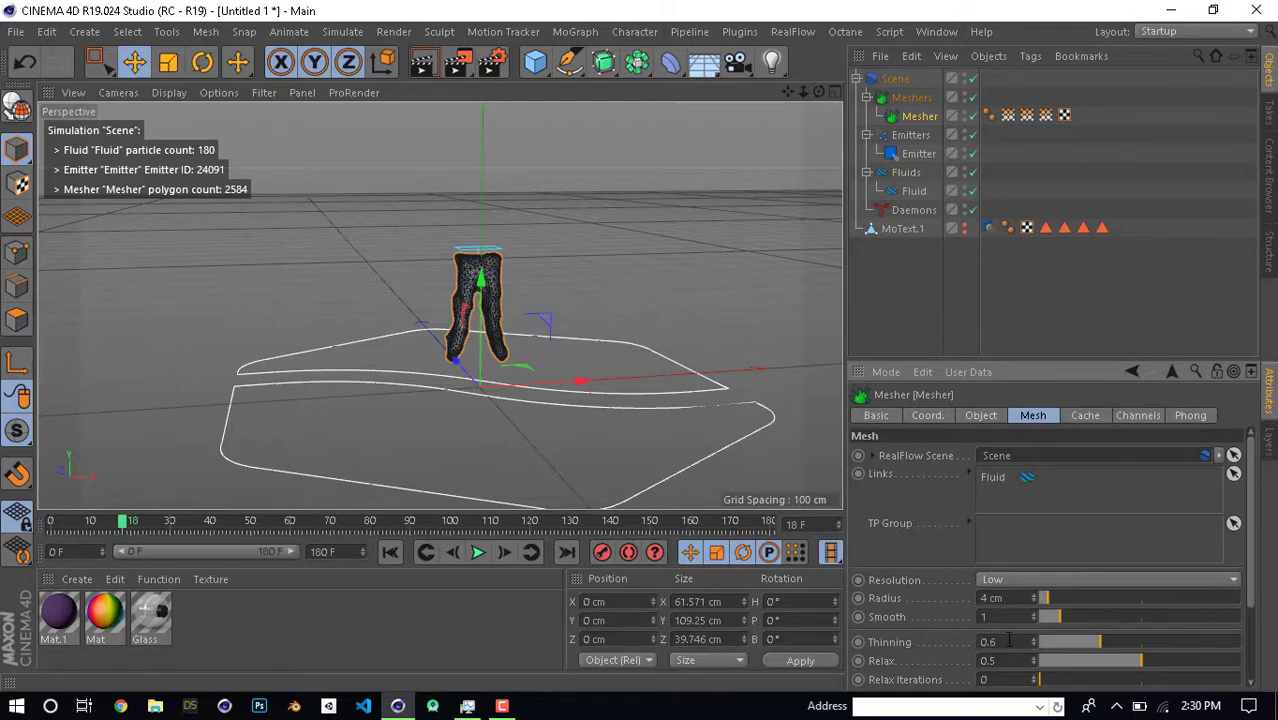
pyautogui.click(396, 555)
pyautogui.click(477, 552)
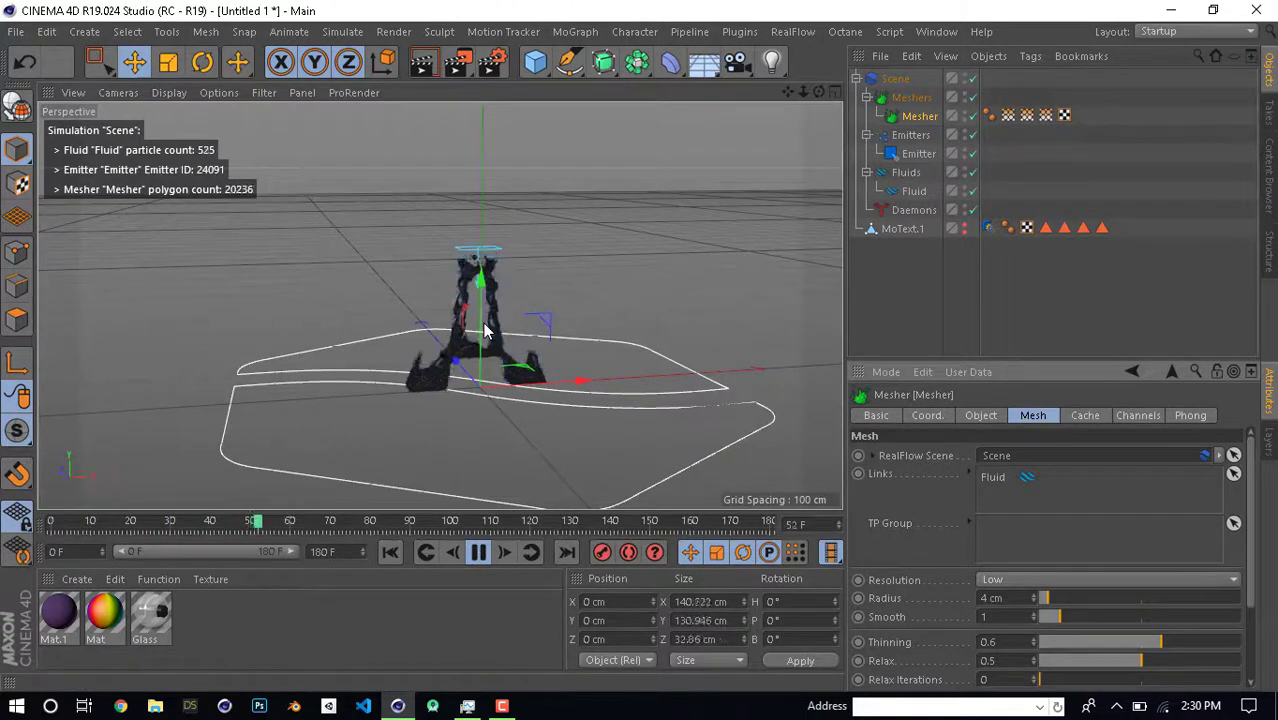
pyautogui.scroll(5, 485, 332)
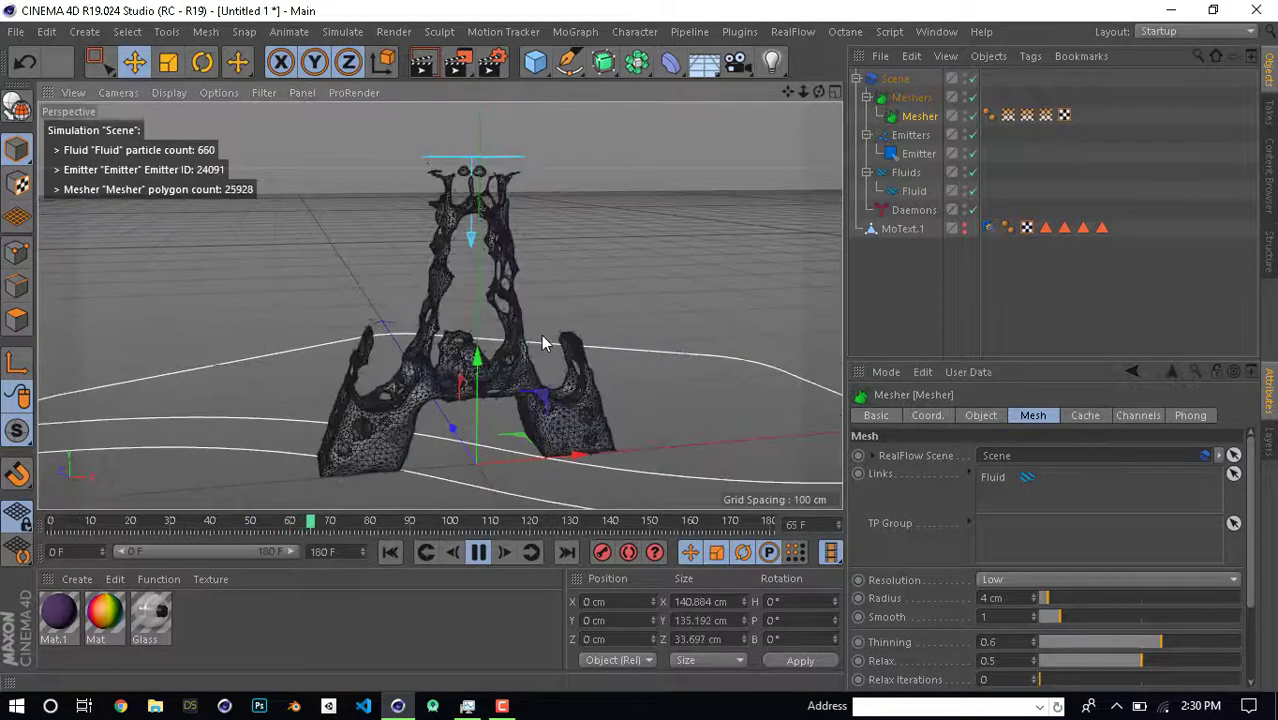
pyautogui.keyDown('alt'); pyautogui.moveTo(541, 334); pyautogui.dragTo(567, 309); pyautogui.keyUp('alt')
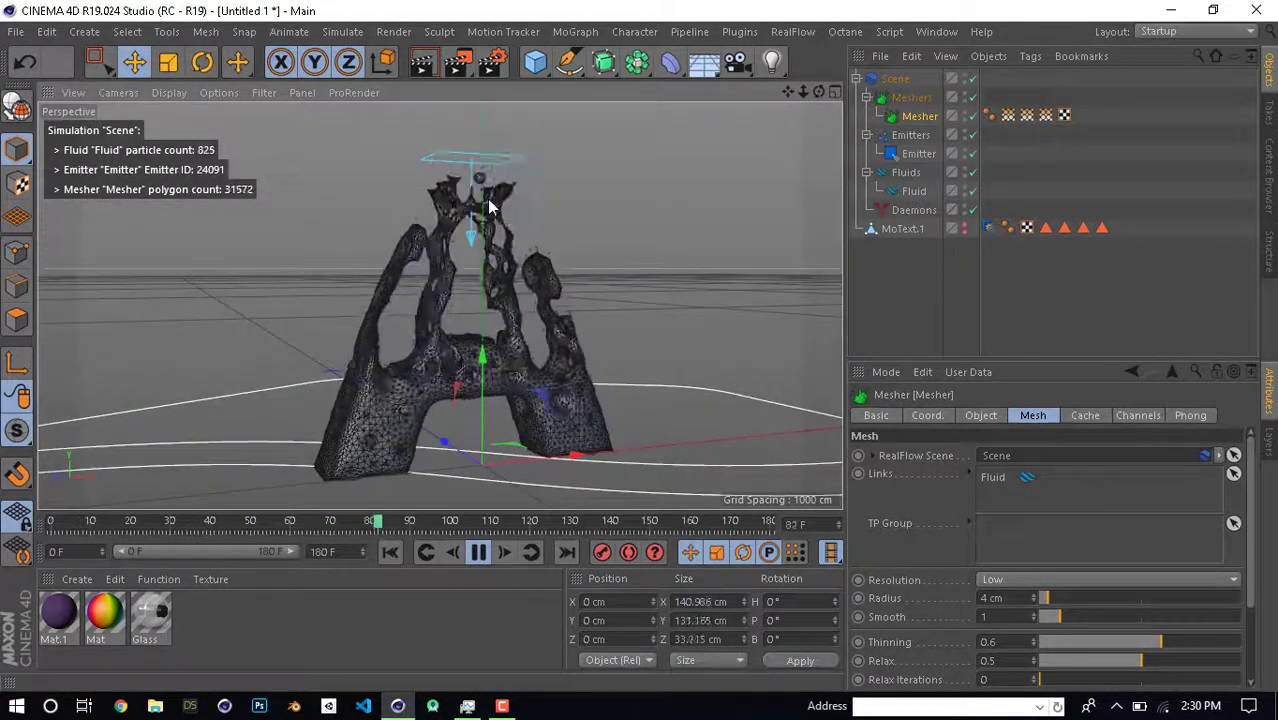
pyautogui.click(479, 552)
pyautogui.click(390, 552)
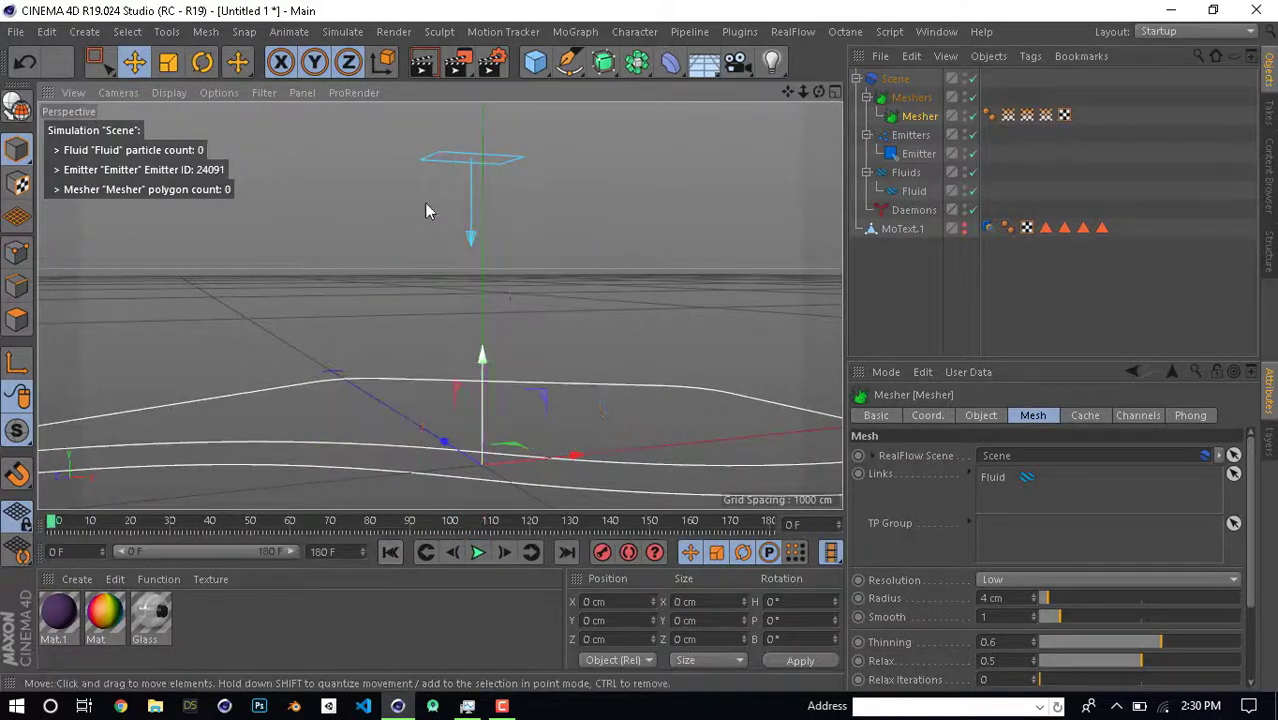
# Show the letter A to check its shape, hide it, and rerun to frame 32
pyautogui.click(964, 227)
pyautogui.keyDown('alt'); pyautogui.moveTo(631, 267); pyautogui.dragTo(616, 283); pyautogui.keyUp('alt')
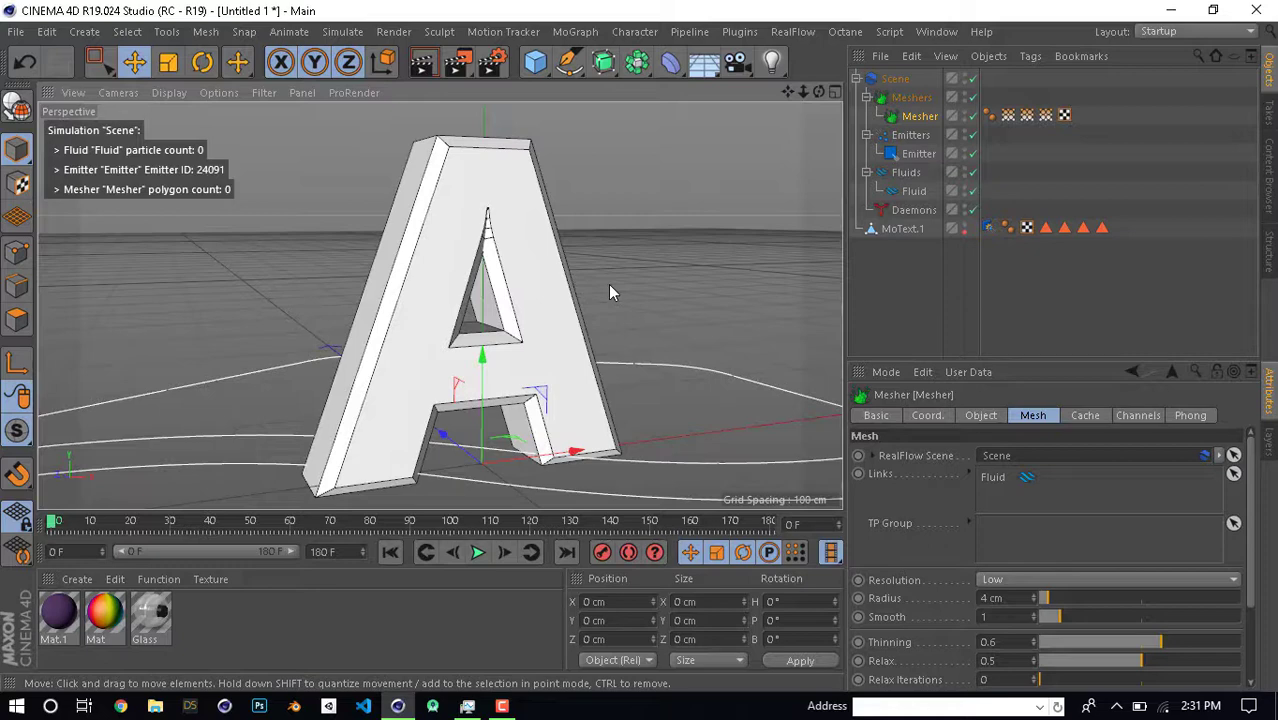
pyautogui.click(964, 226)
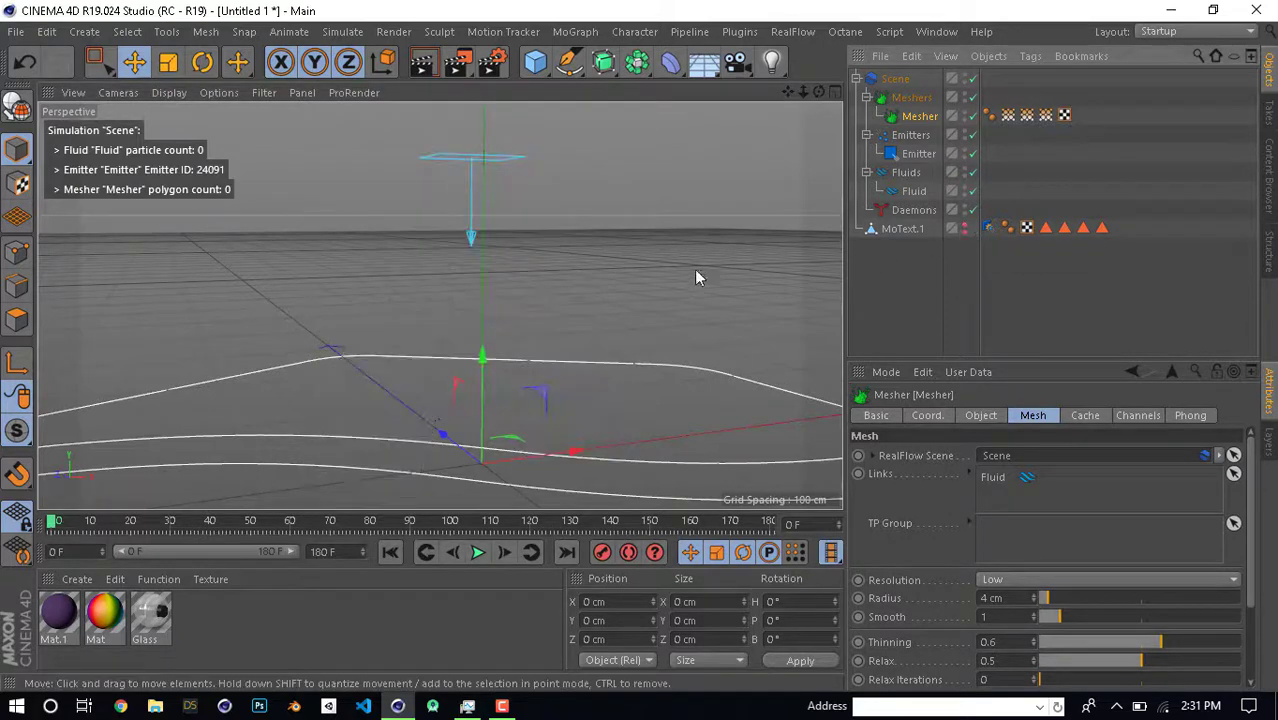
pyautogui.click(478, 553)
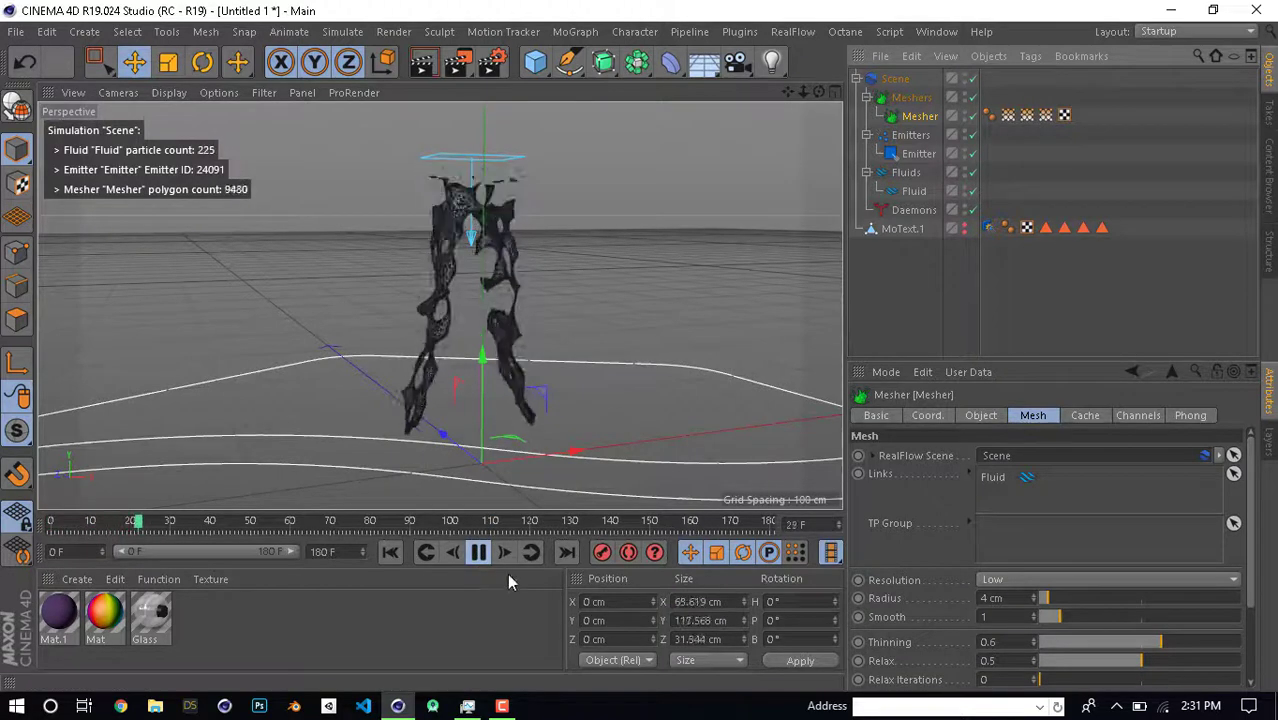
pyautogui.click(478, 553)
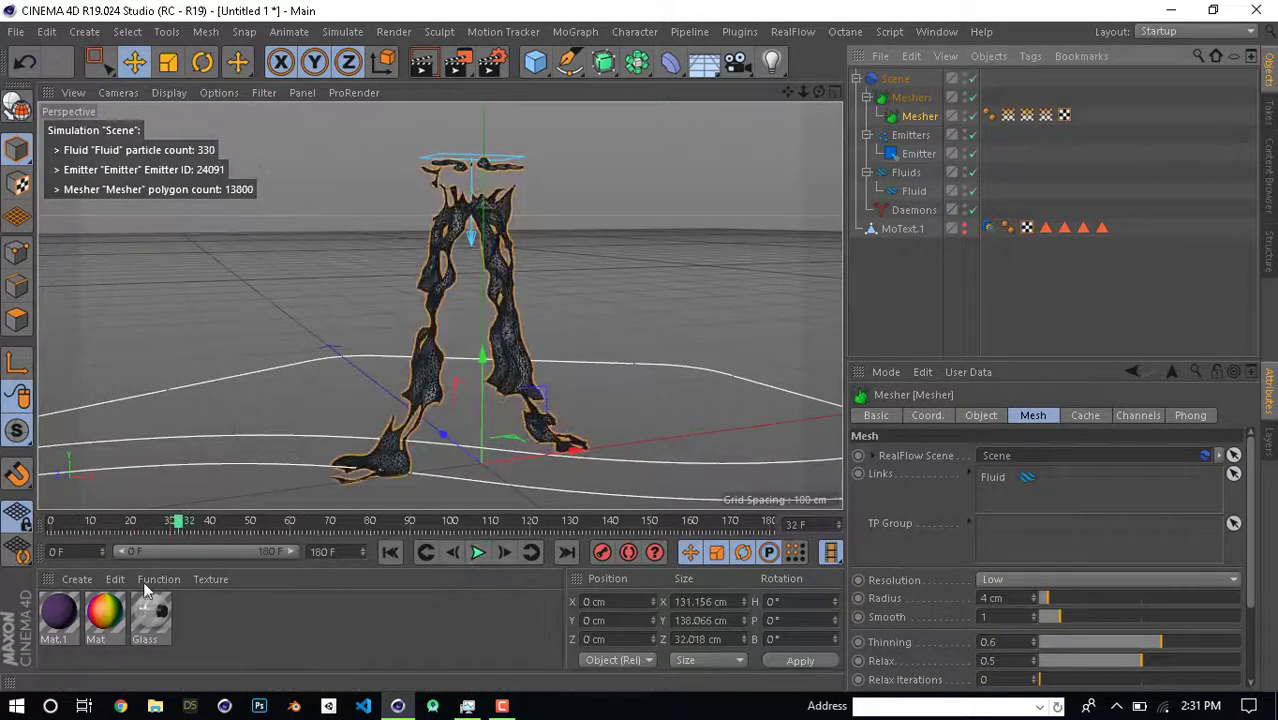
# Delete the old Mat and Glass materials and create a new default material
pyautogui.click(105, 615)
pyautogui.press('Delete')
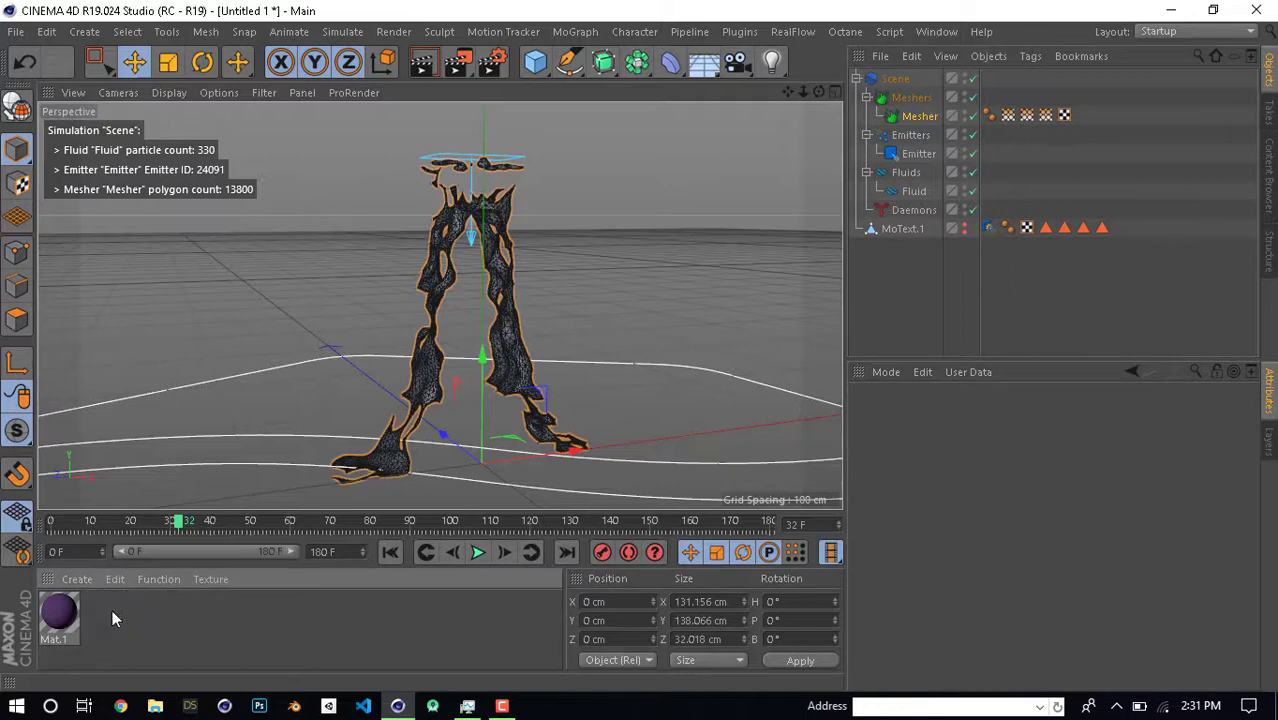
pyautogui.doubleClick(115, 620)
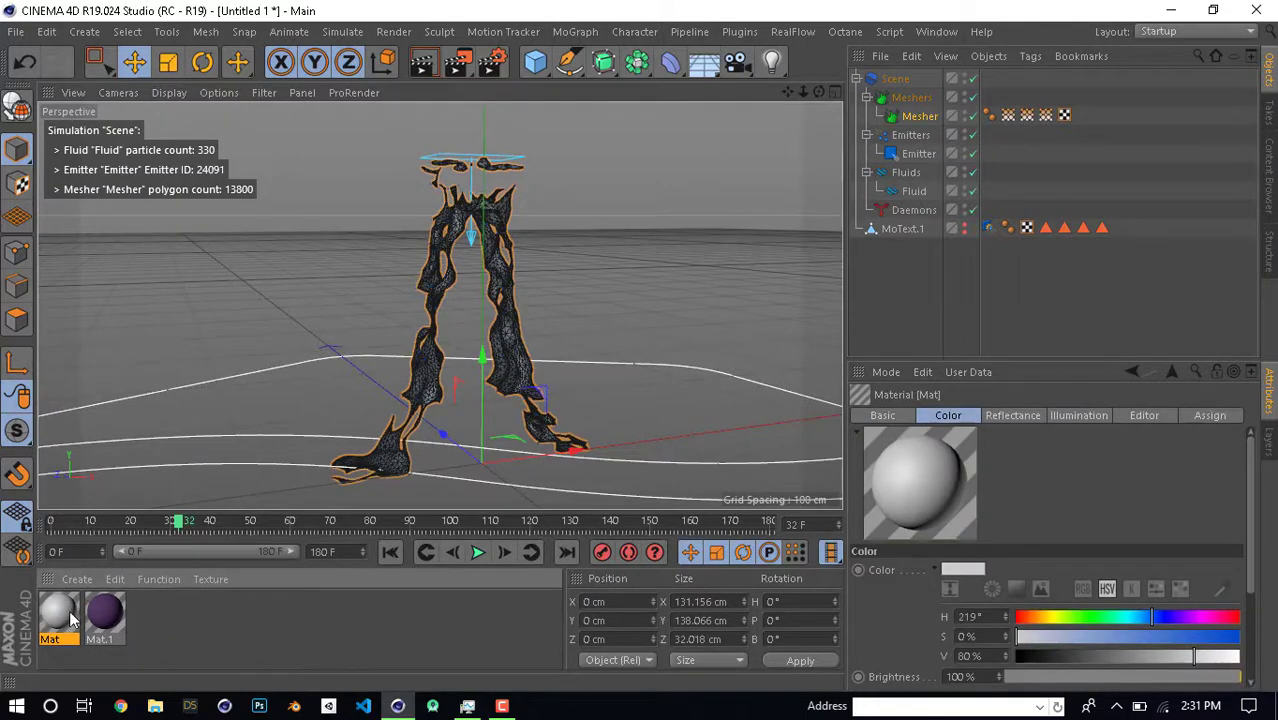
pyautogui.click(80, 582)
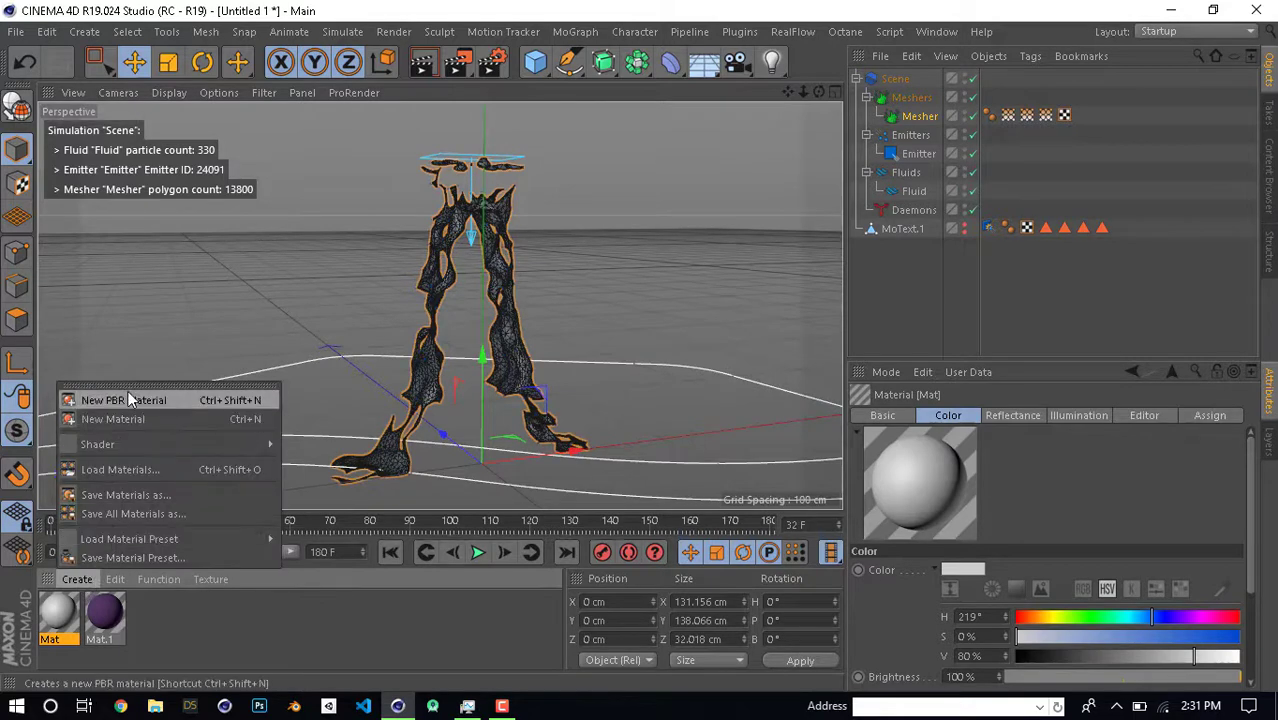
pyautogui.click(180, 637)
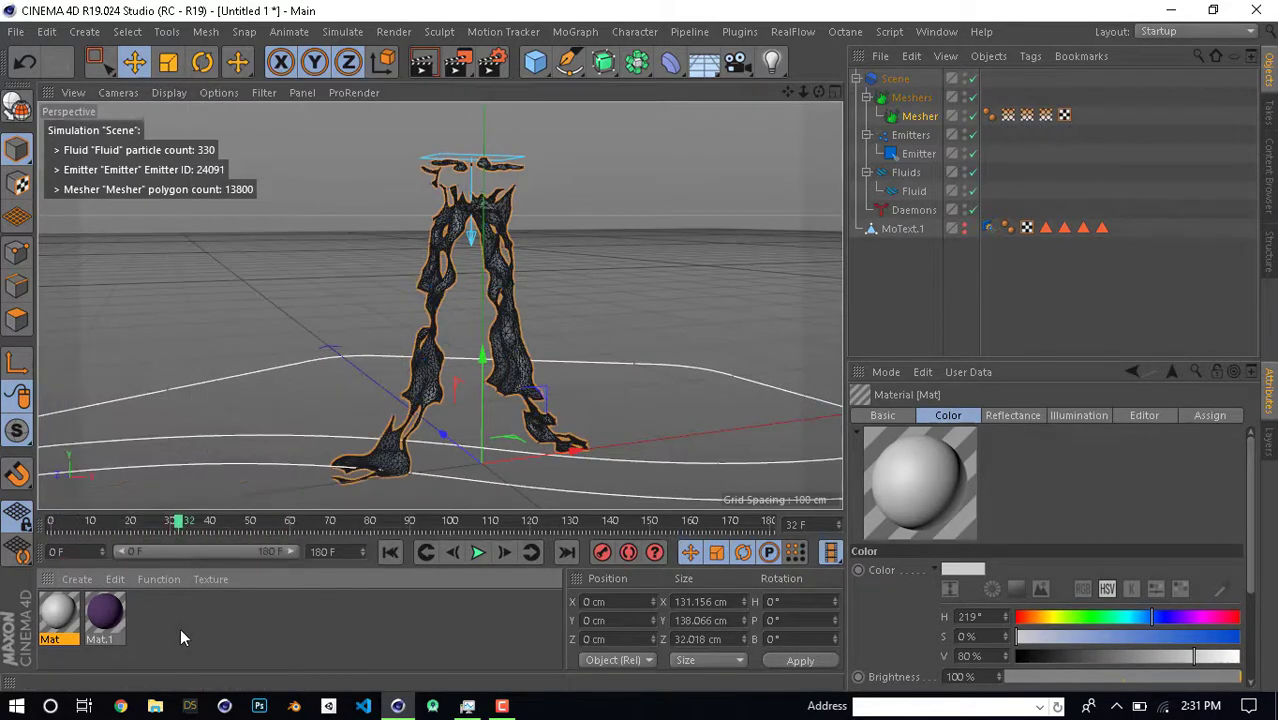
# Open the new material in the Material Editor and switch off Reflectance
pyautogui.doubleClick(63, 628)
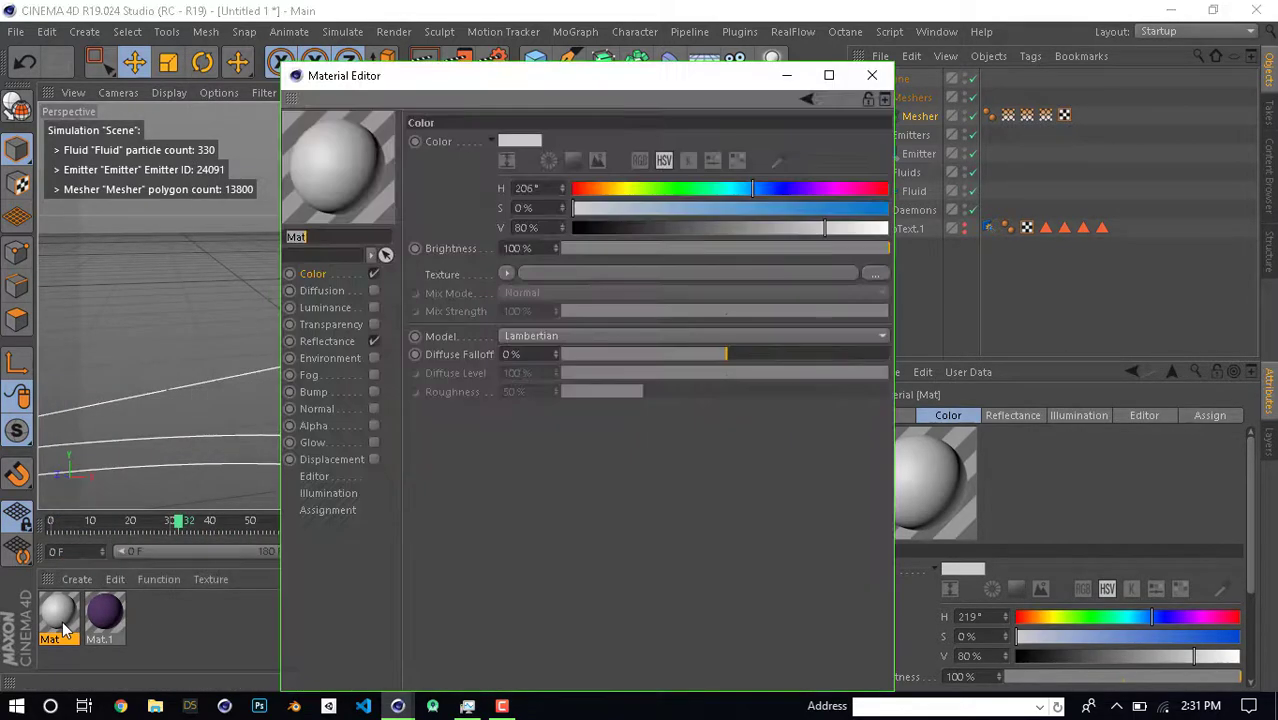
pyautogui.moveTo(510, 84); pyautogui.dragTo(514, 58)
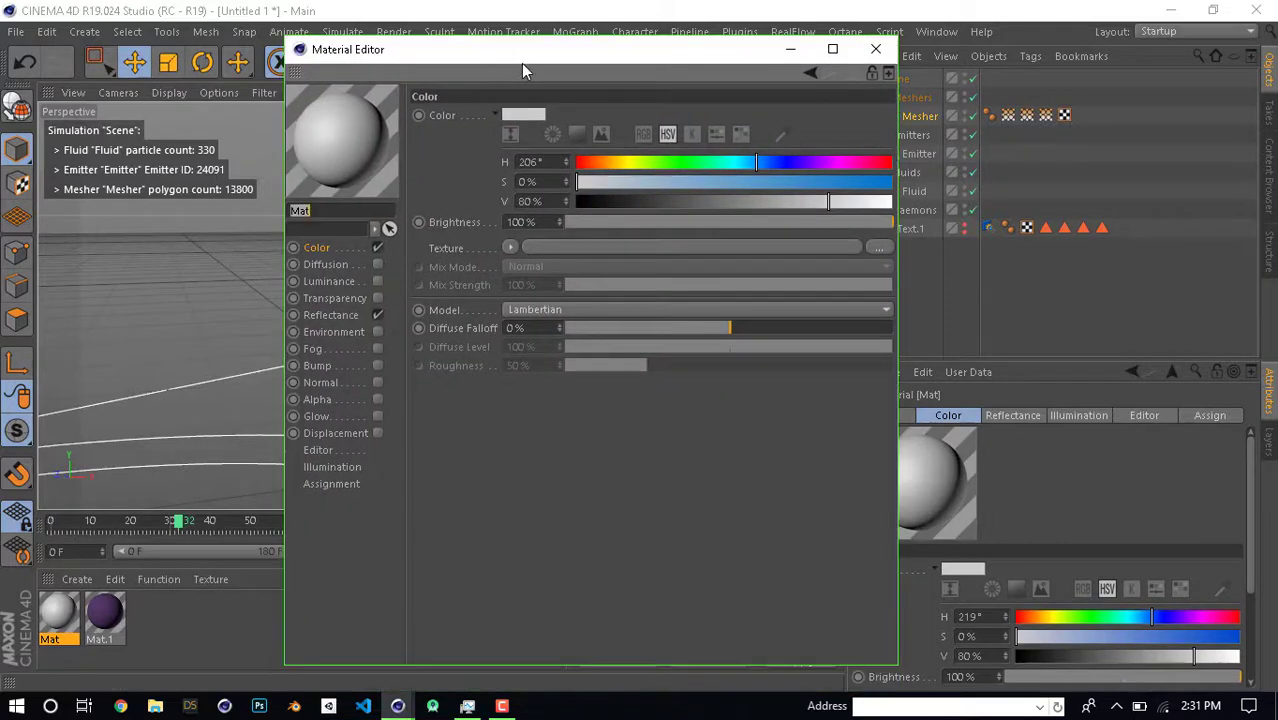
pyautogui.click(378, 315)
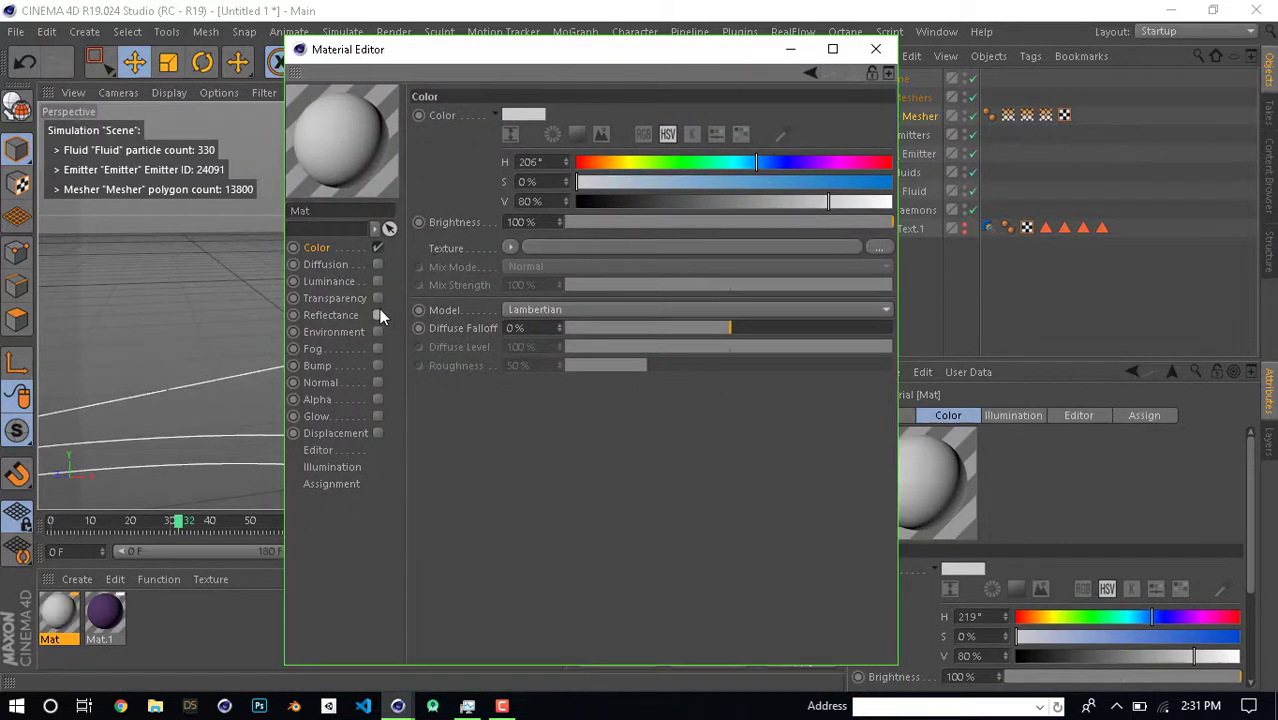
pyautogui.click(378, 315)
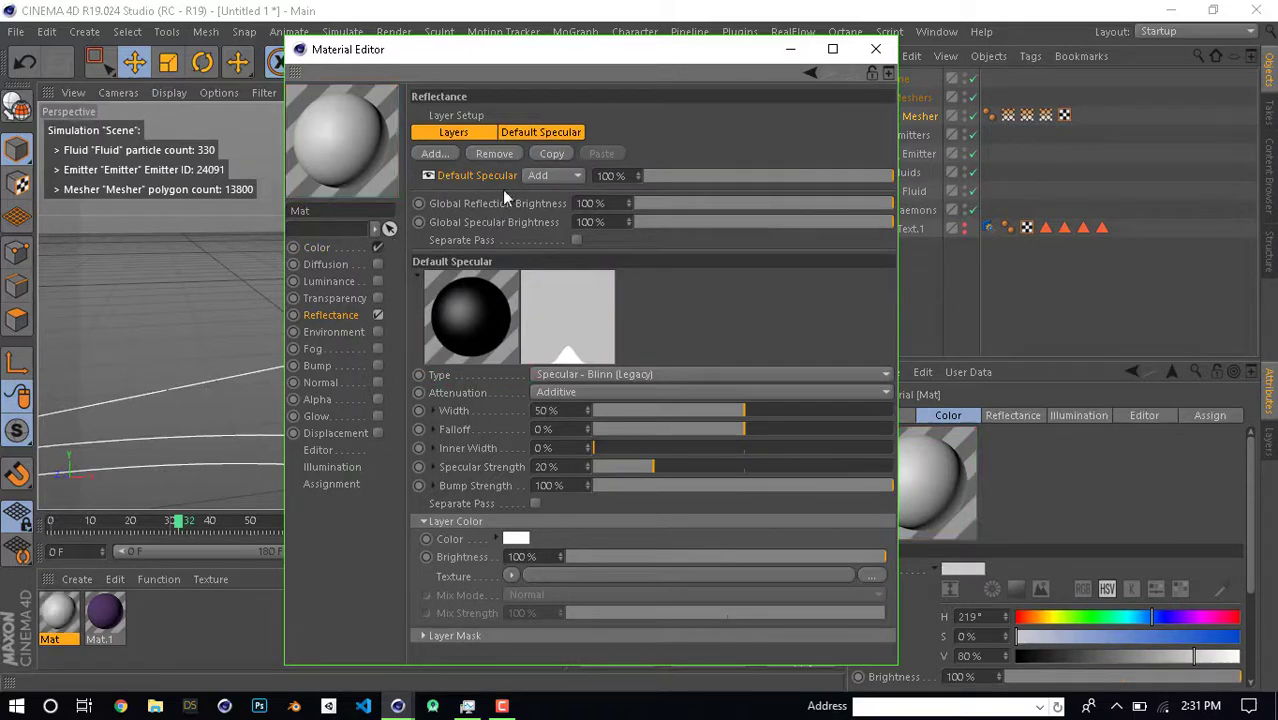
pyautogui.click(378, 316)
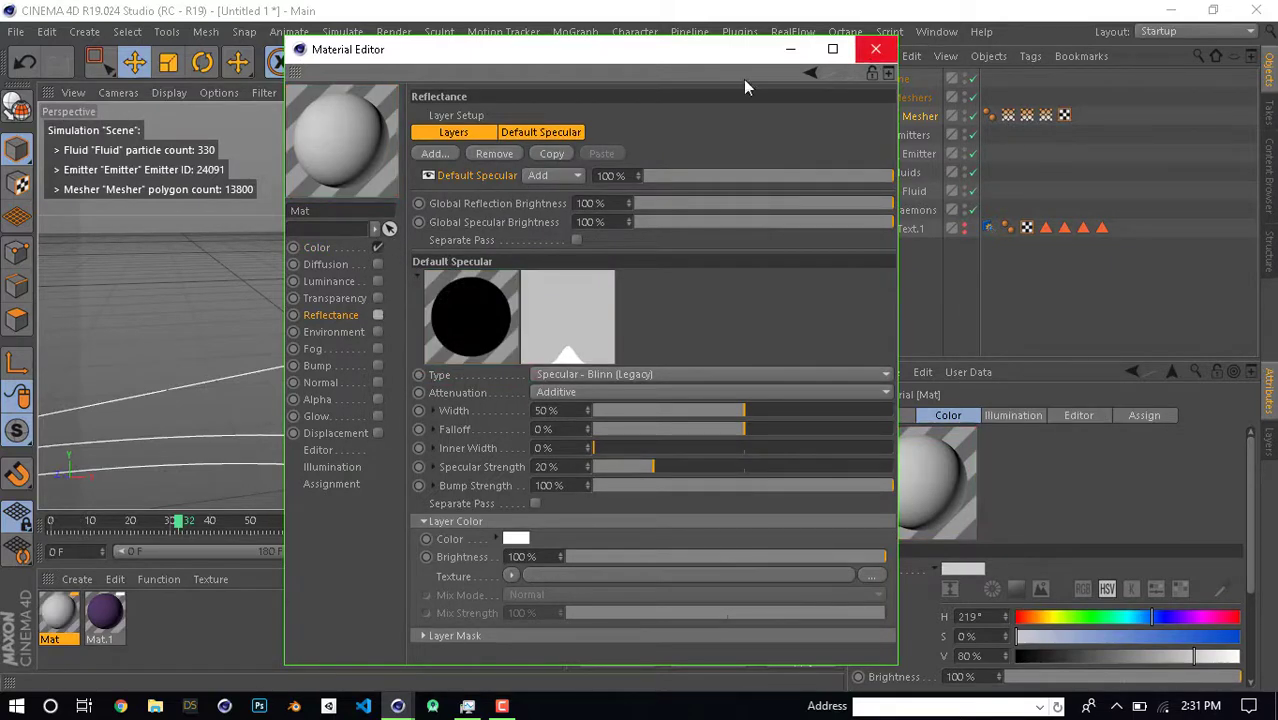
# Set the Color texture to a Gradient using the Full Colors rainbow preset
pyautogui.click(314, 247)
pyautogui.click(511, 248)
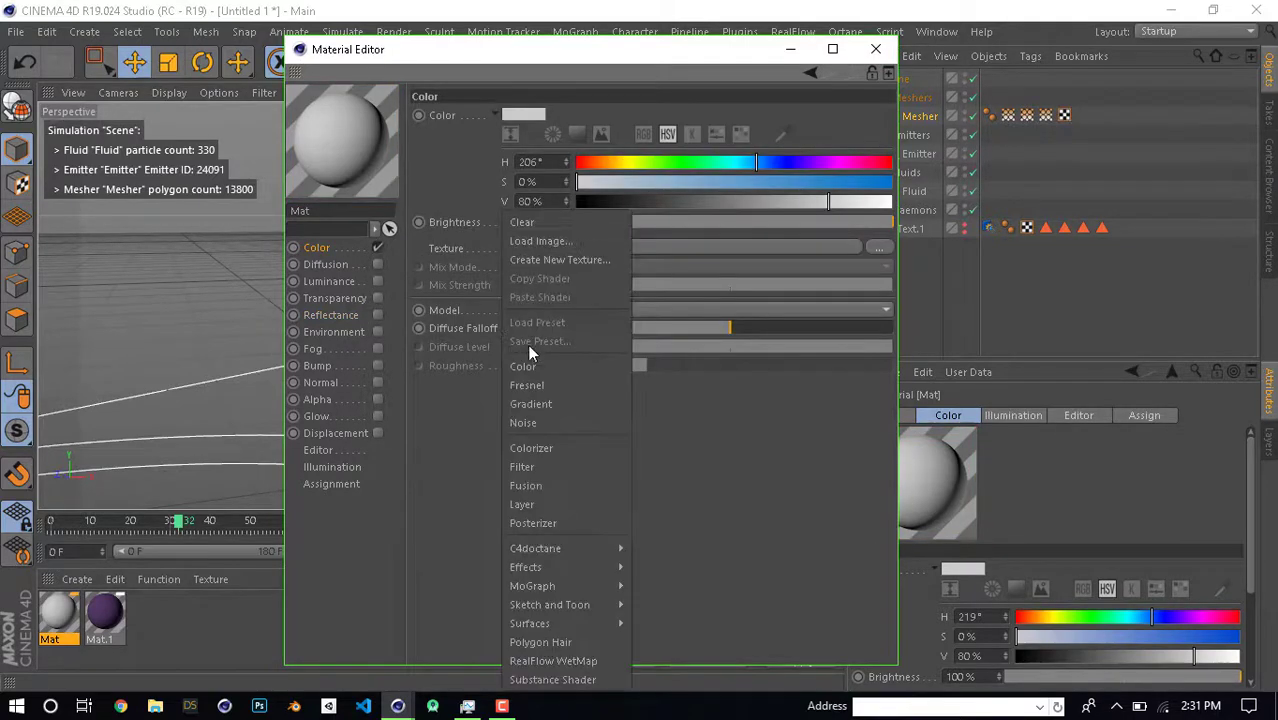
pyautogui.click(528, 405)
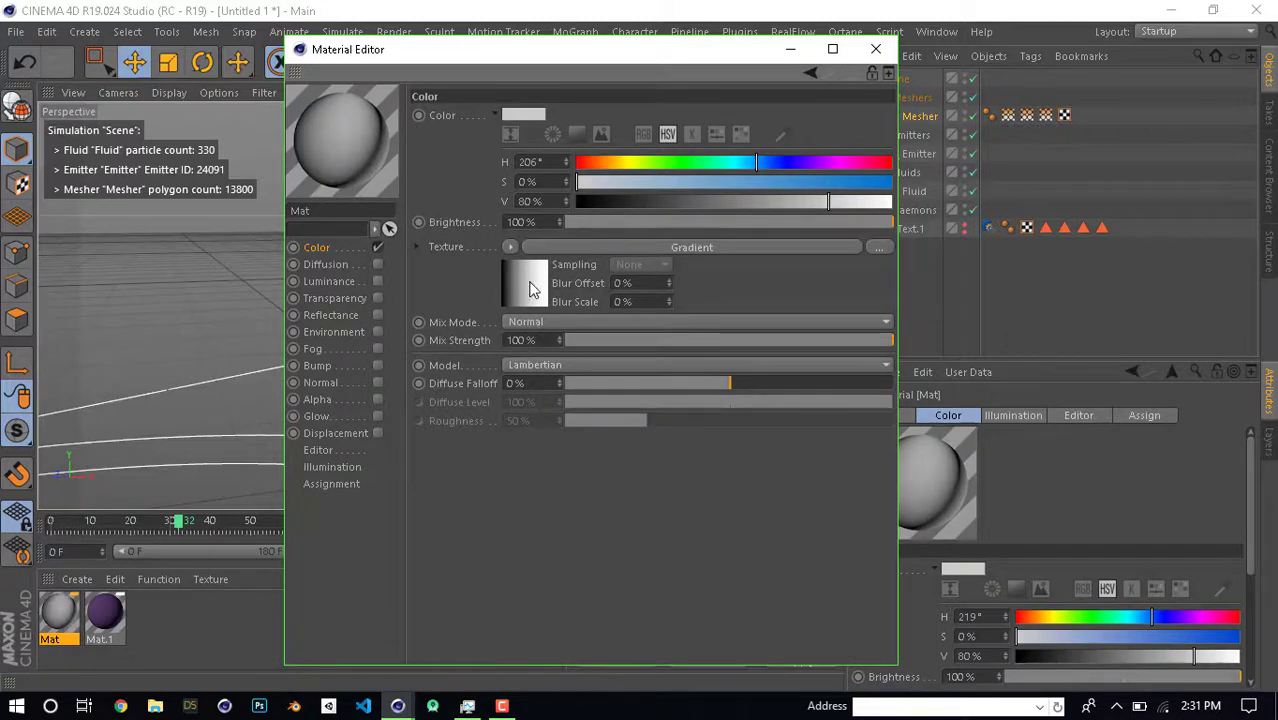
pyautogui.click(530, 289)
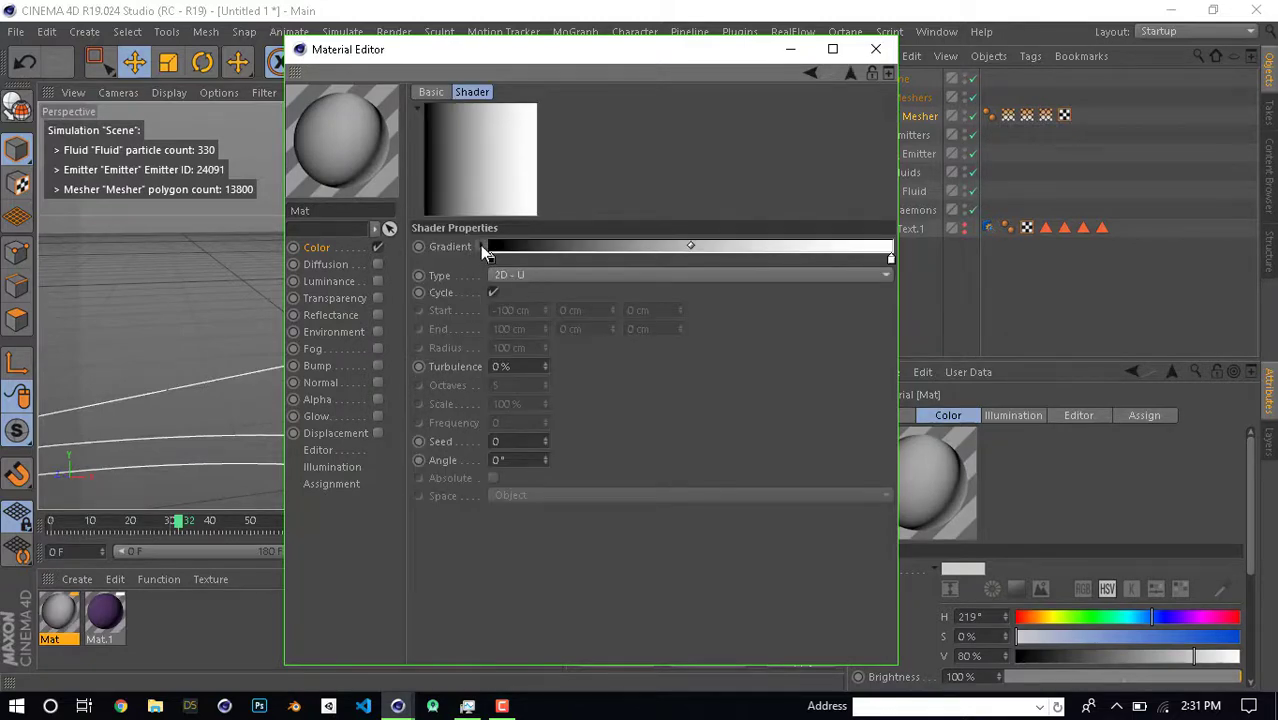
pyautogui.click(481, 246)
pyautogui.click(532, 440)
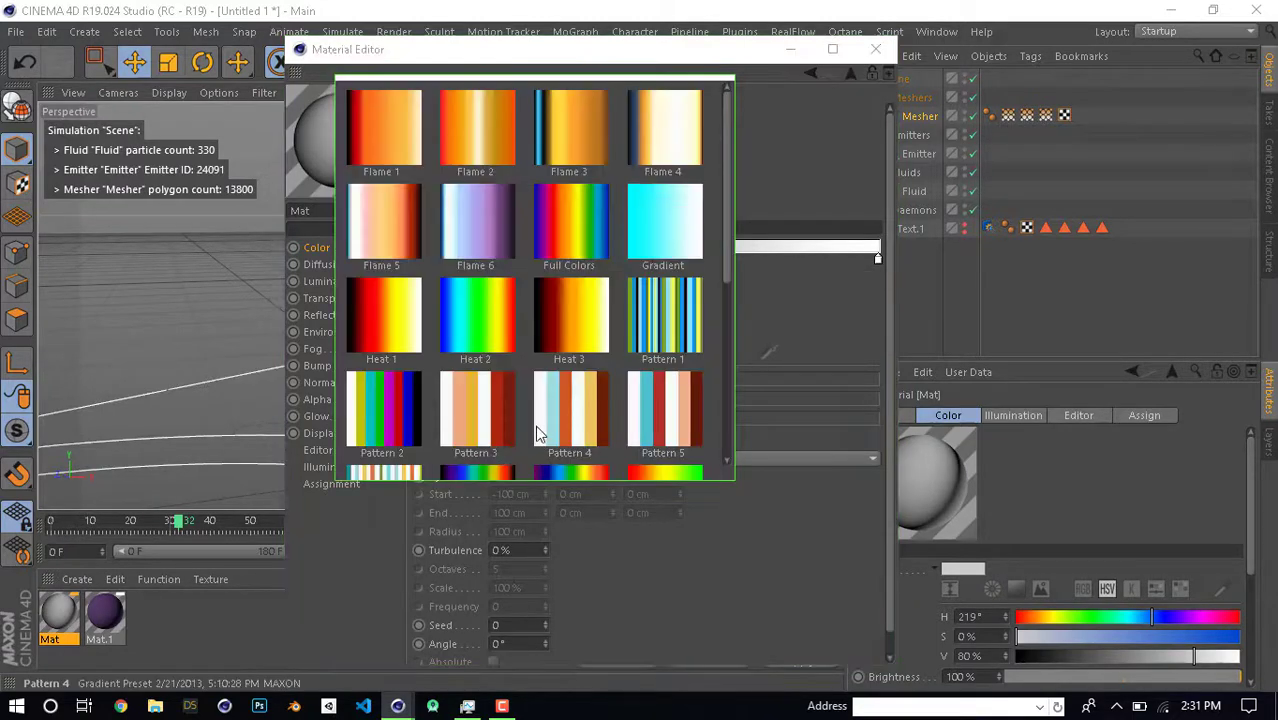
pyautogui.click(590, 219)
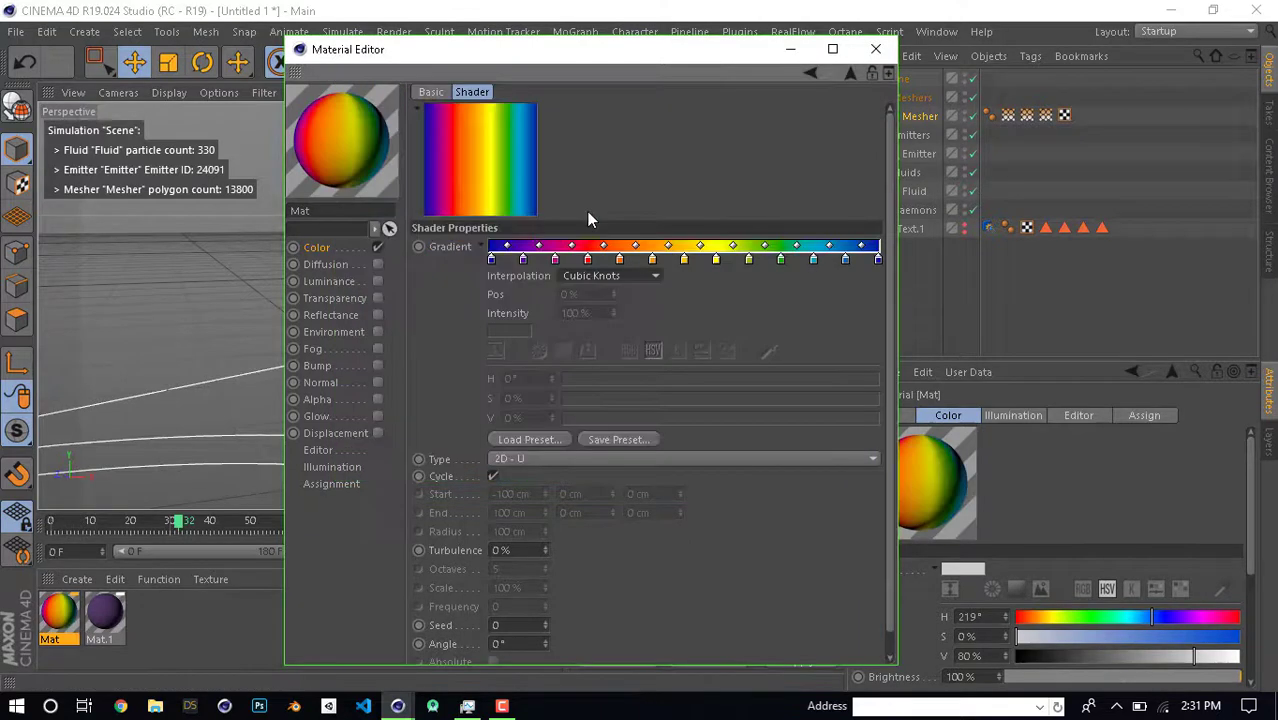
pyautogui.click(877, 50)
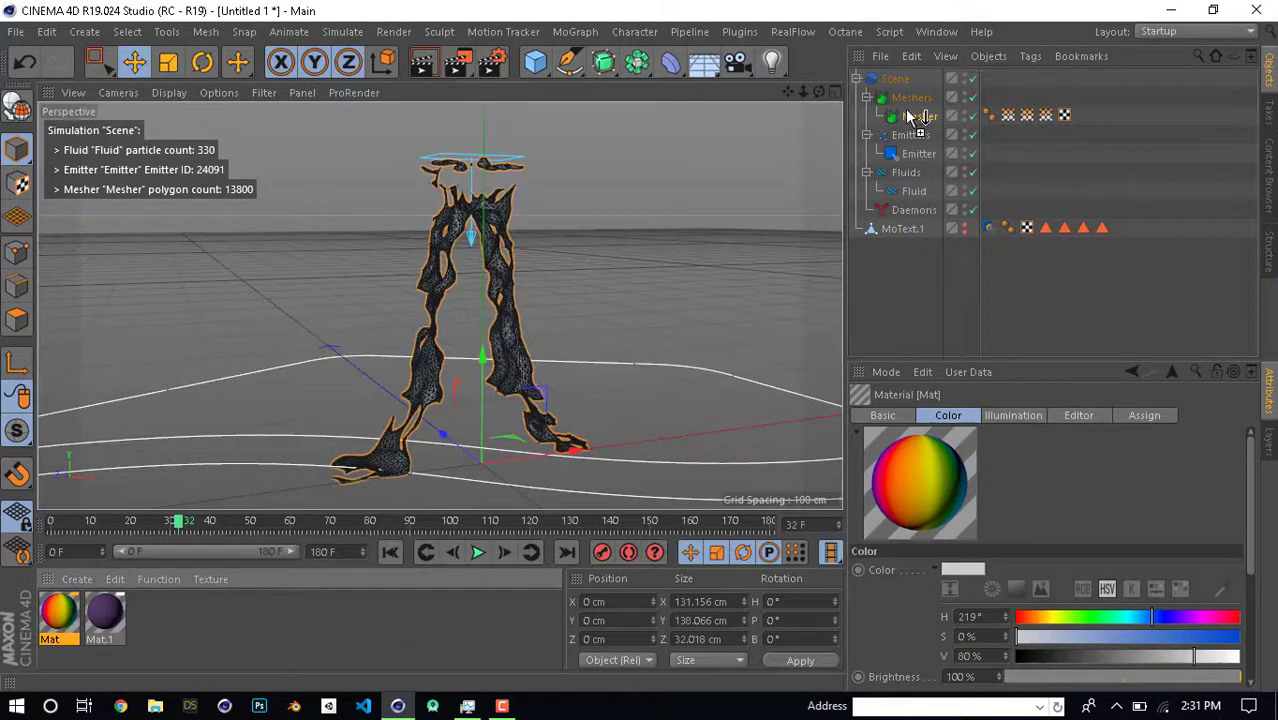
# Apply the rainbow Mat material to the Mesher object and view the mesh front-on
pyautogui.moveTo(908, 116)
pyautogui.mouseDown()
pyautogui.moveTo(505, 320)
pyautogui.moveTo(810, 325)
pyautogui.moveTo(515, 362)
pyautogui.mouseUp()
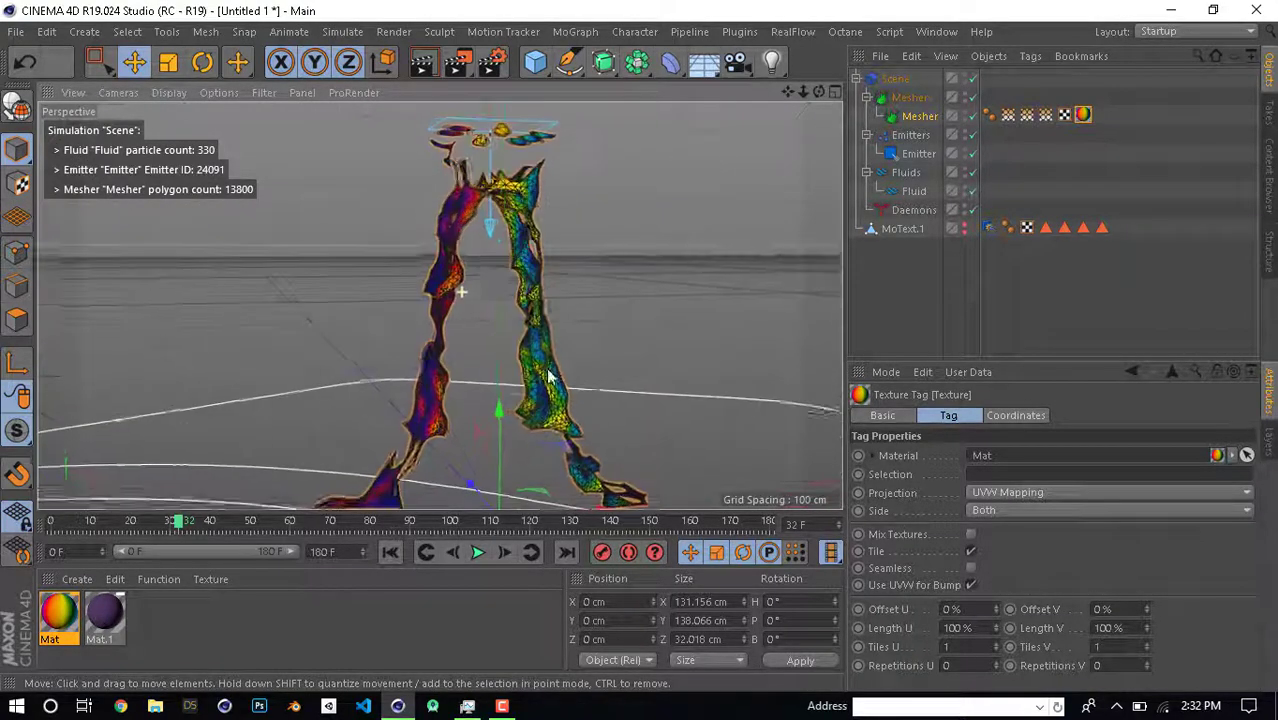
pyautogui.scroll(2, 515, 362)
pyautogui.scroll(2, 536, 430)
pyautogui.scroll(2, 540, 420)
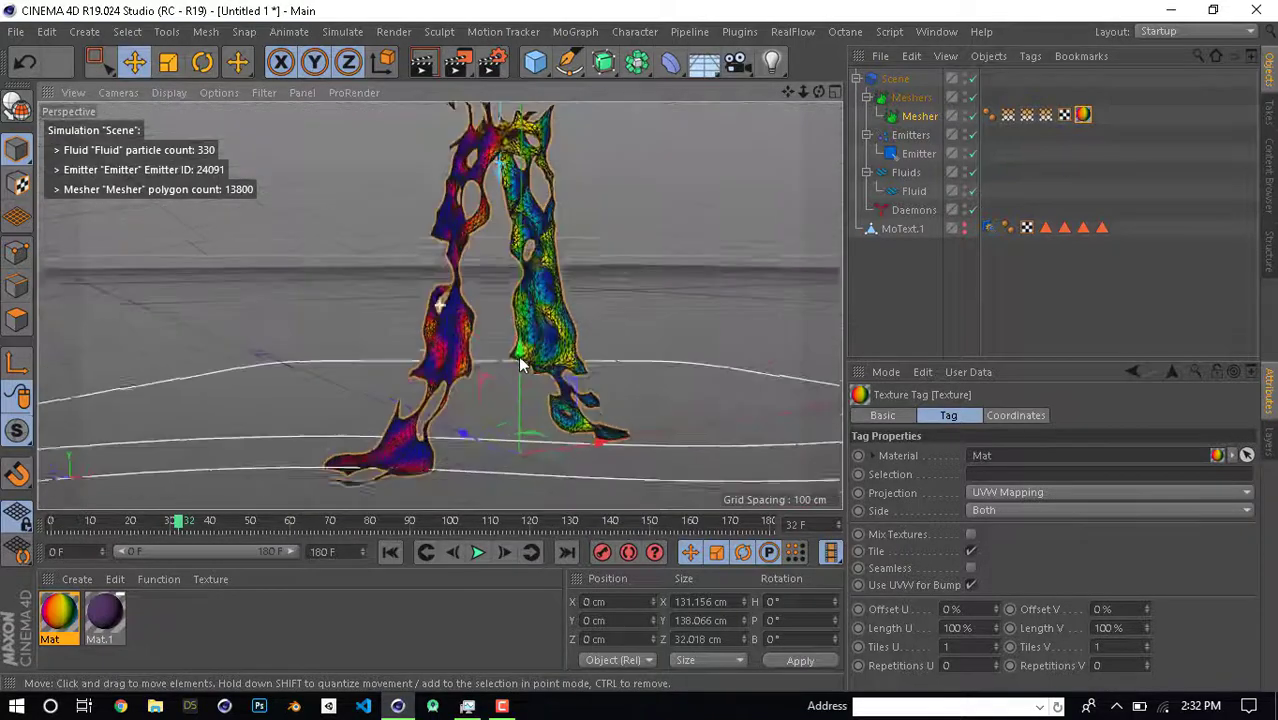
pyautogui.scroll(2, 547, 275)
pyautogui.moveTo(547, 275)
pyautogui.keyDown('alt'); pyautogui.mouseDown()
pyautogui.moveTo(644, 356)
pyautogui.moveTo(537, 383)
pyautogui.mouseUp(); pyautogui.keyUp('alt')
# Play the simulation to preview the rainbow A, then stop and rewind to frame 0
pyautogui.click(477, 552)
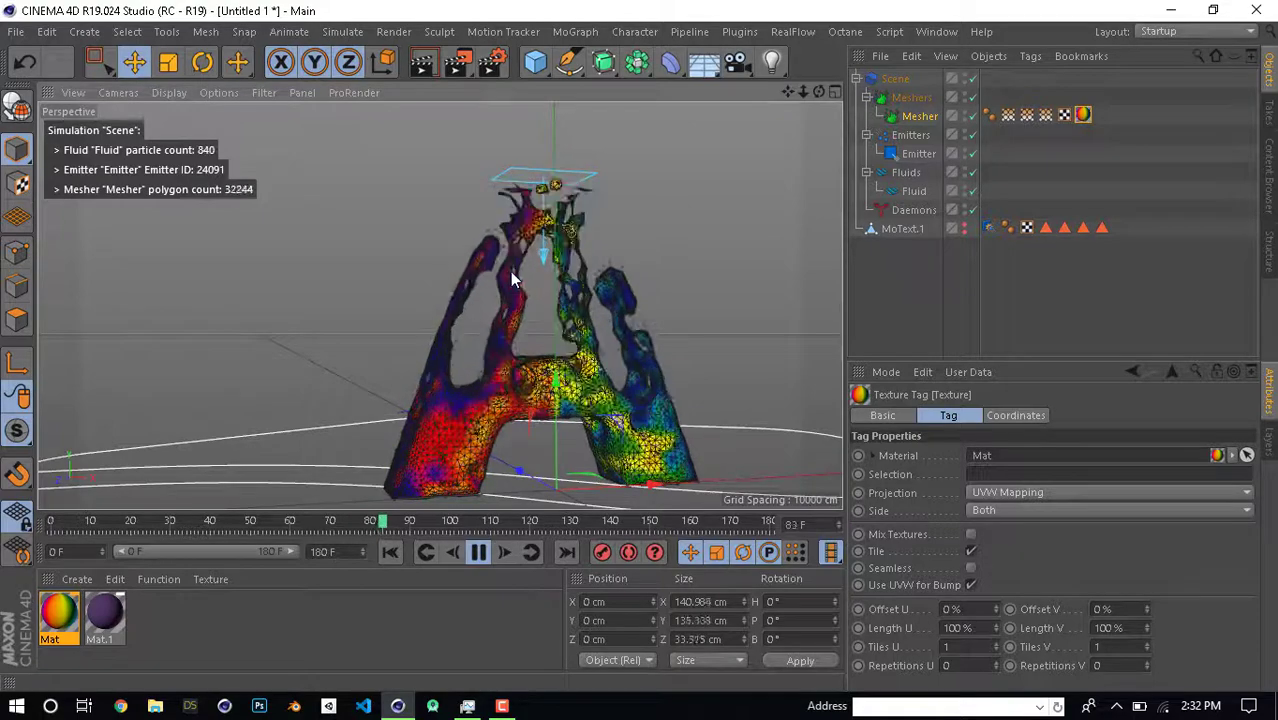
pyautogui.keyDown('alt'); pyautogui.moveTo(625, 272); pyautogui.dragTo(542, 289); pyautogui.keyUp('alt')
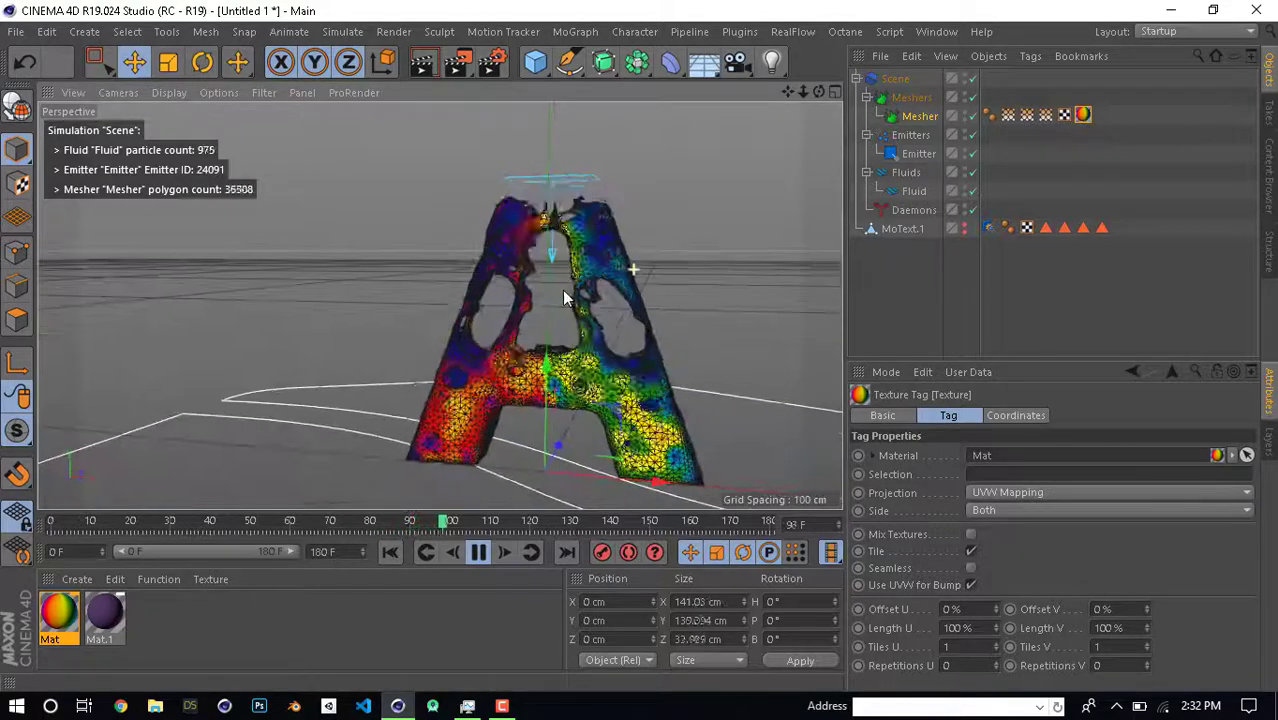
pyautogui.click(479, 552)
pyautogui.click(390, 552)
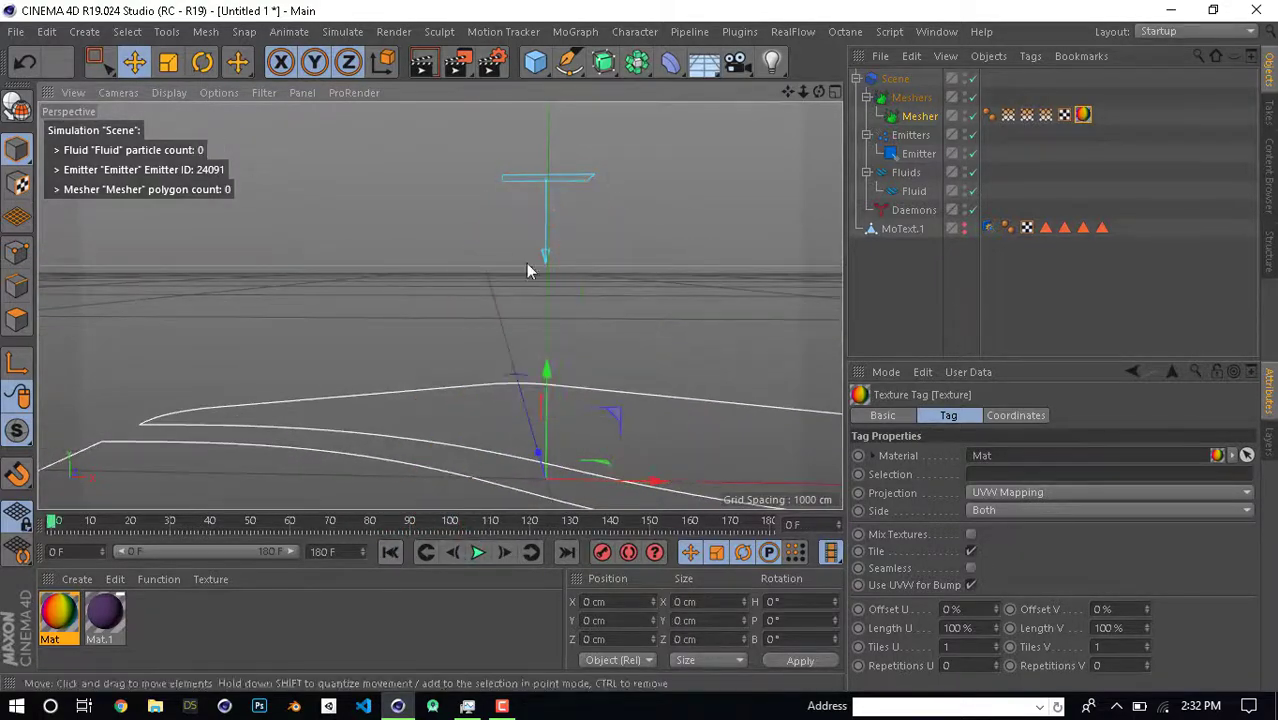
pyautogui.click(795, 32)
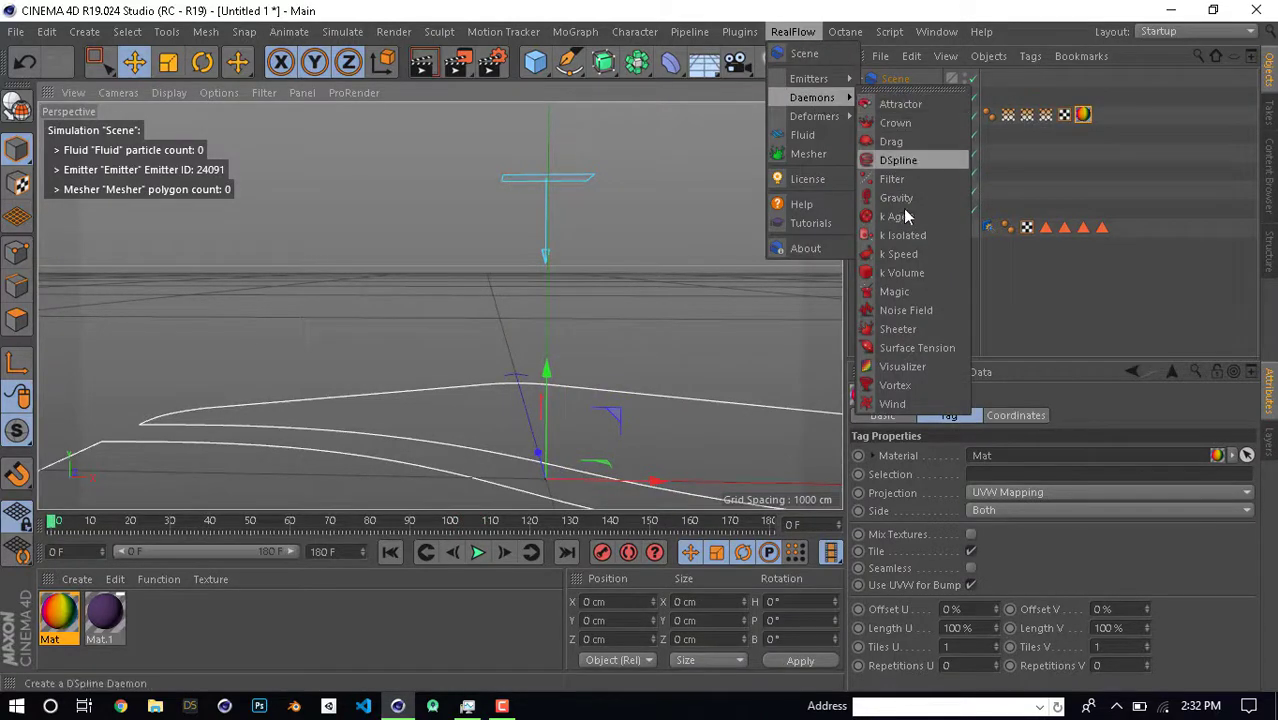
pyautogui.moveTo(812, 97)
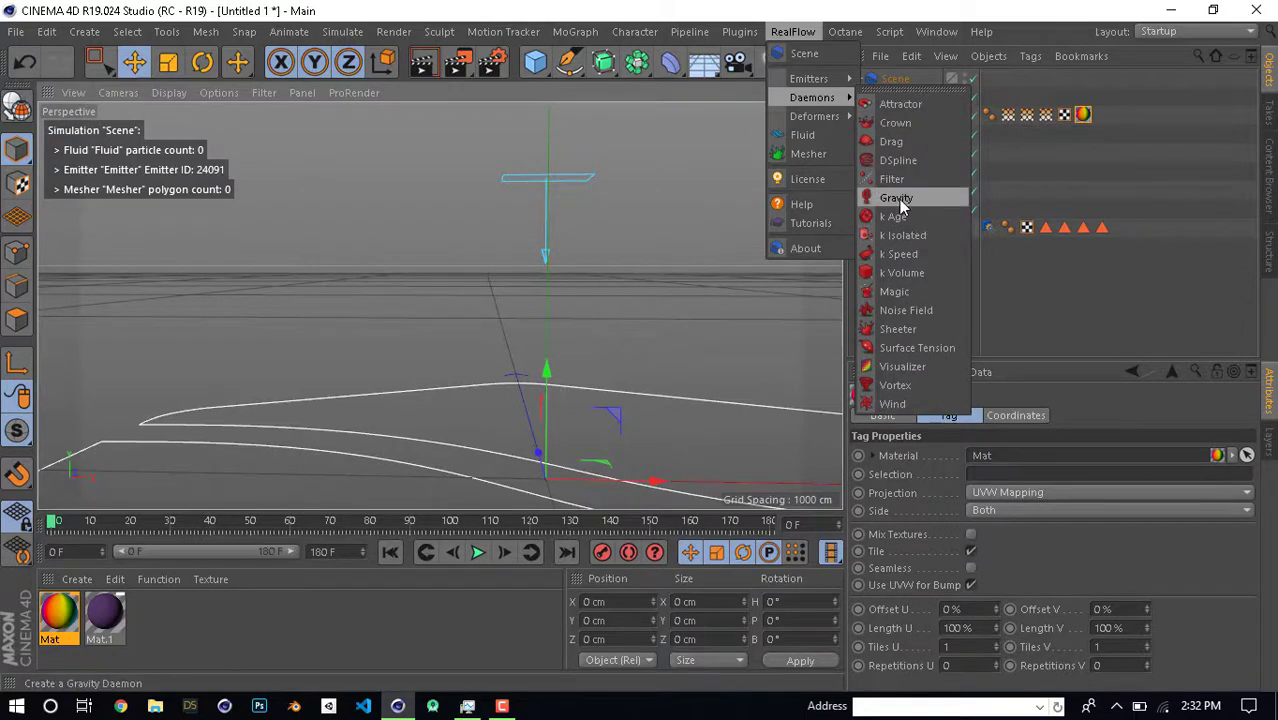
# Add a Noise Field daemon to push the RealFlow fluid
pyautogui.press('Escape')
pyautogui.click(350, 37)
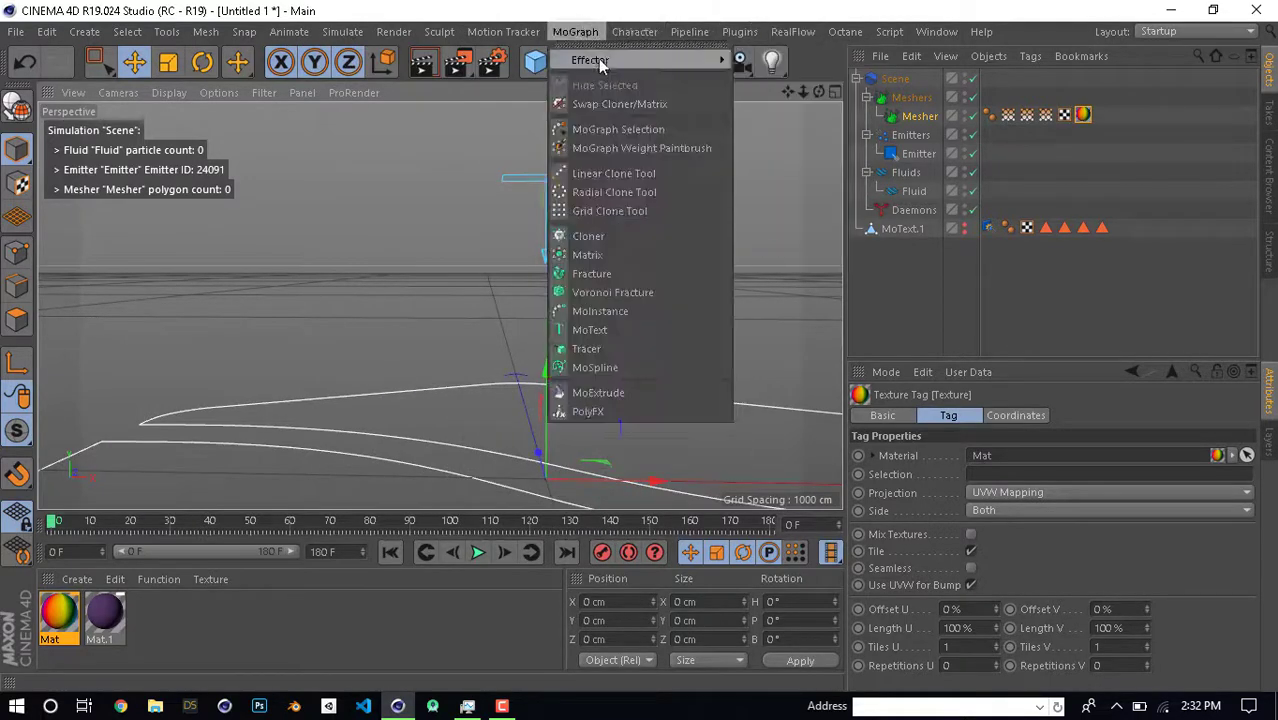
pyautogui.click(436, 208)
pyautogui.click(797, 38)
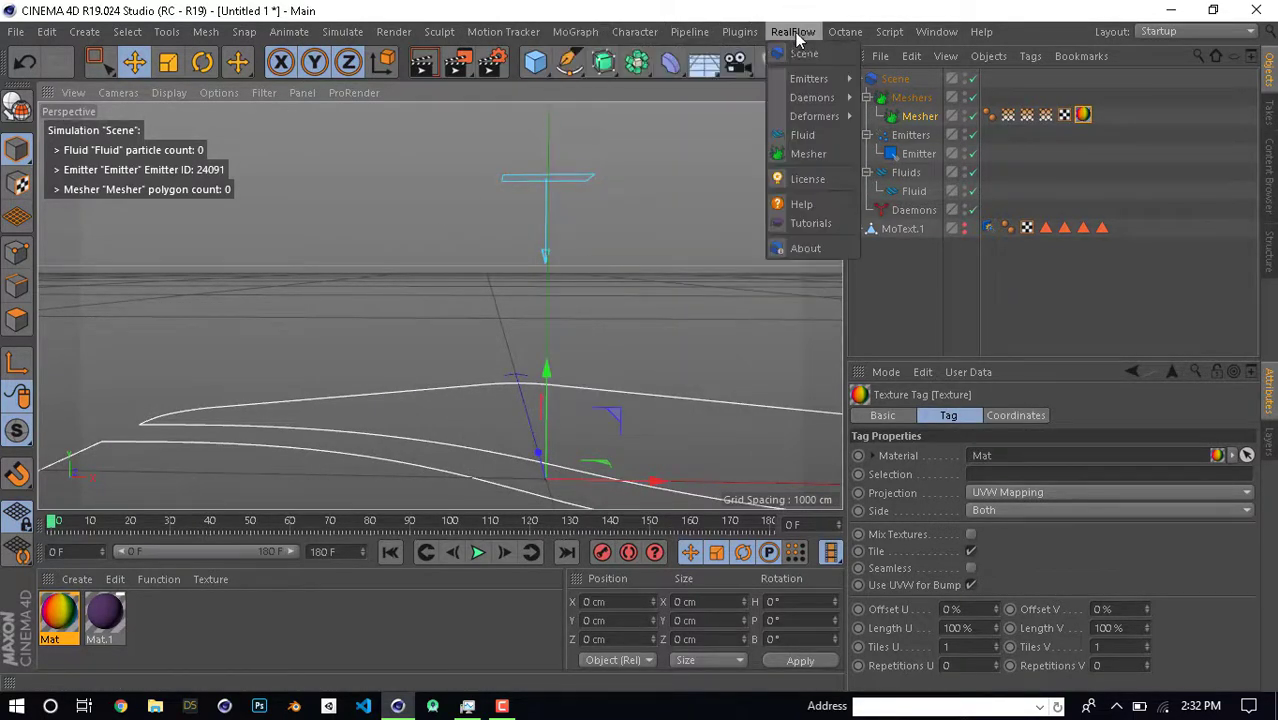
pyautogui.moveTo(812, 97)
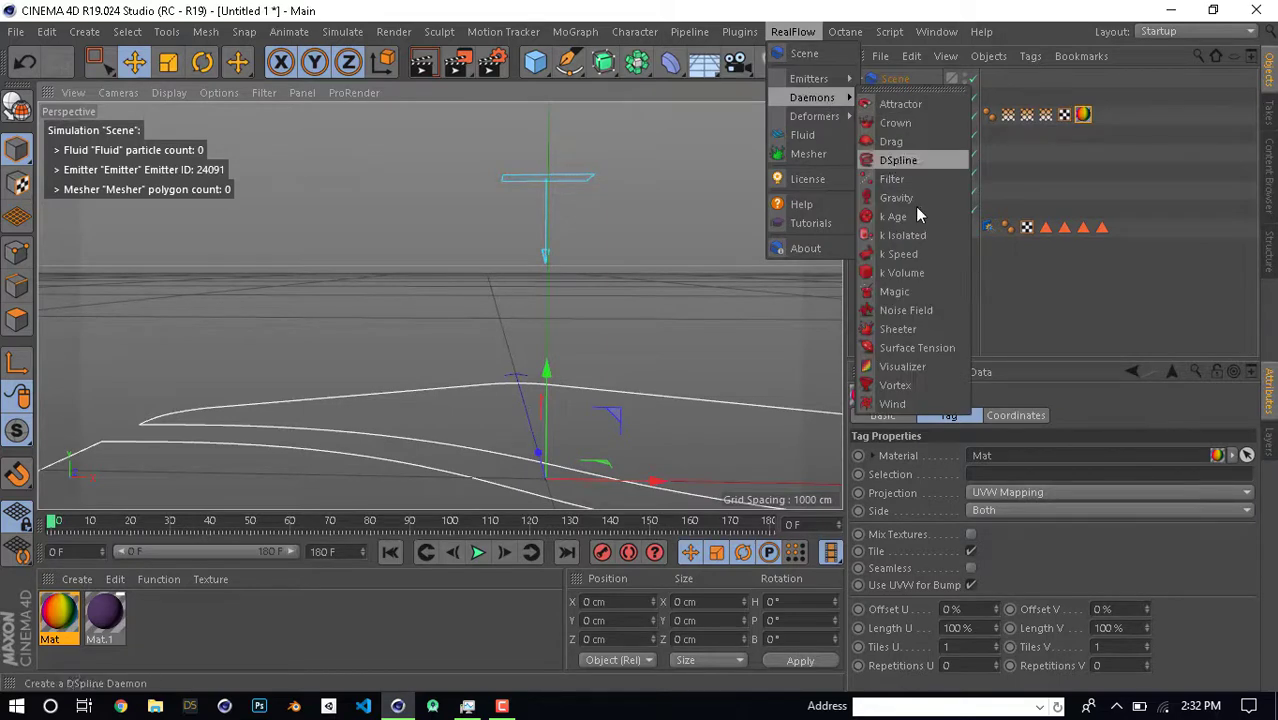
pyautogui.click(909, 310)
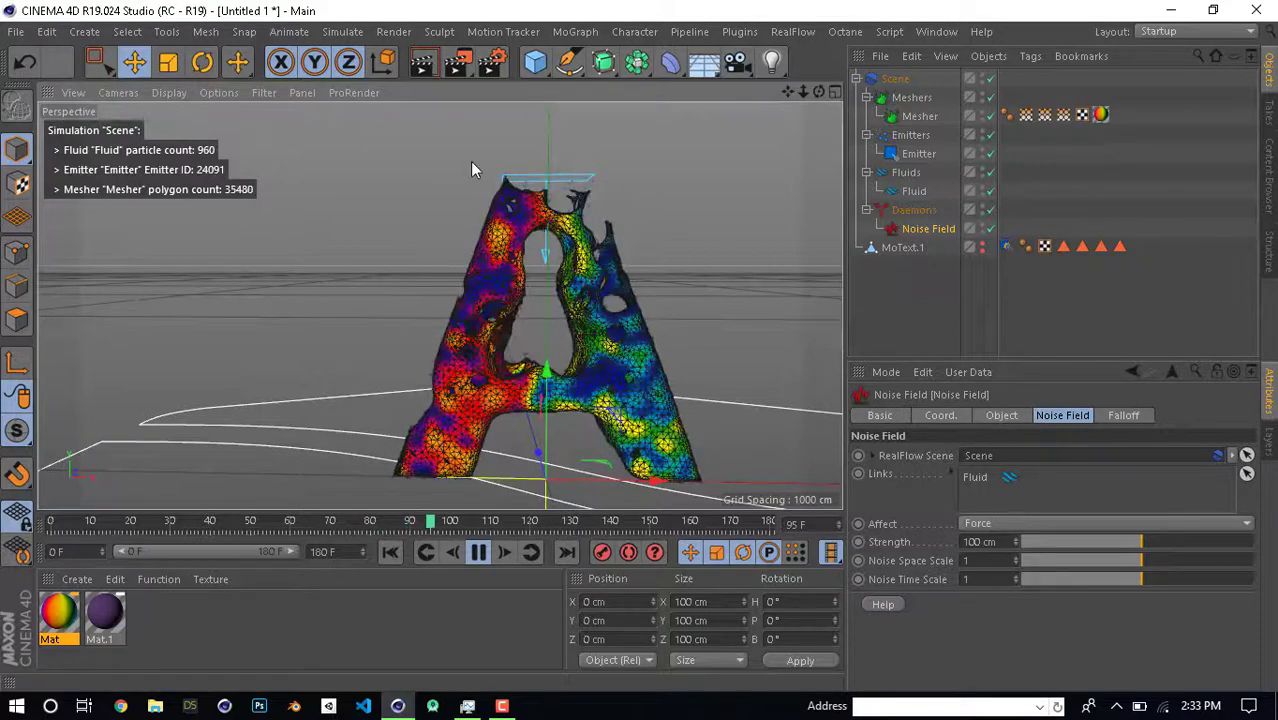
# Render a viewport preview of the rainbow fluid A, then orbit to a low frontal view
pyautogui.click(433, 63)
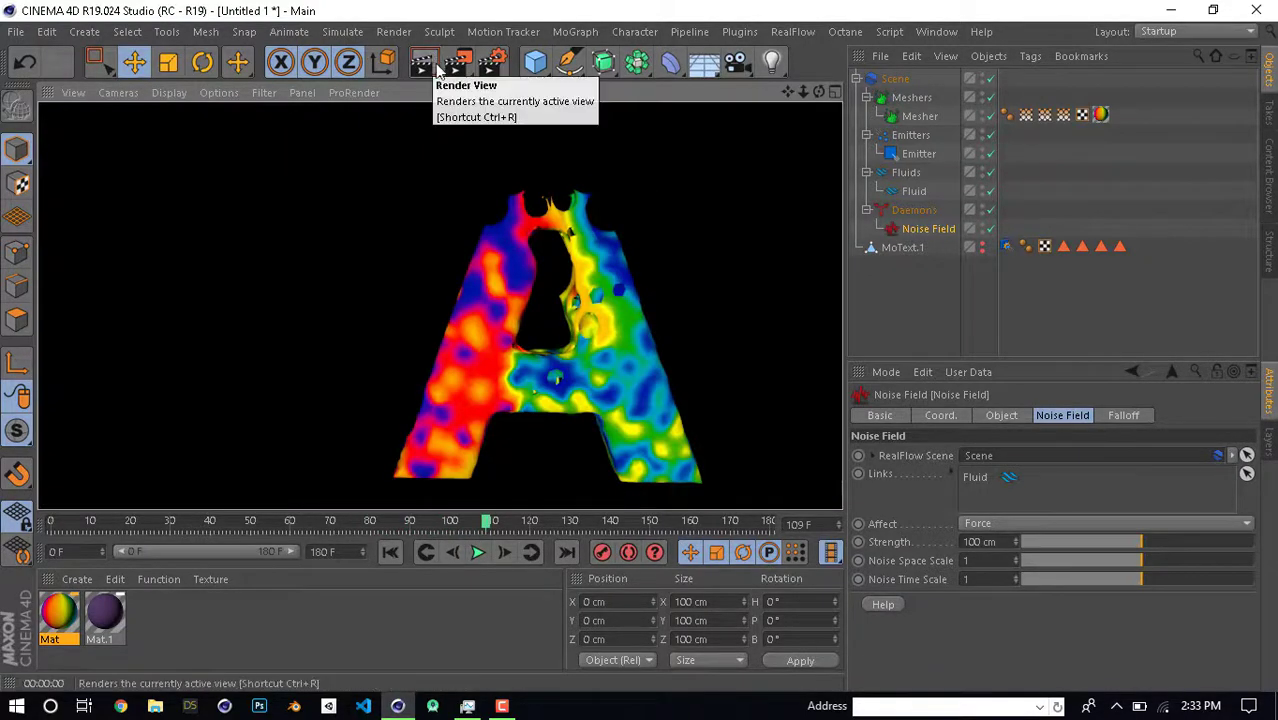
pyautogui.click(466, 261)
pyautogui.moveTo(528, 383)
pyautogui.keyDown('alt'); pyautogui.mouseDown()
pyautogui.moveTo(722, 379)
pyautogui.moveTo(490, 378)
pyautogui.mouseUp(); pyautogui.keyUp('alt')
pyautogui.moveTo(583, 368)
pyautogui.keyDown('alt'); pyautogui.mouseDown()
pyautogui.moveTo(598, 376)
pyautogui.moveTo(566, 354)
pyautogui.moveTo(496, 345)
pyautogui.moveTo(510, 390)
pyautogui.moveTo(528, 285)
pyautogui.mouseUp(); pyautogui.keyUp('alt')
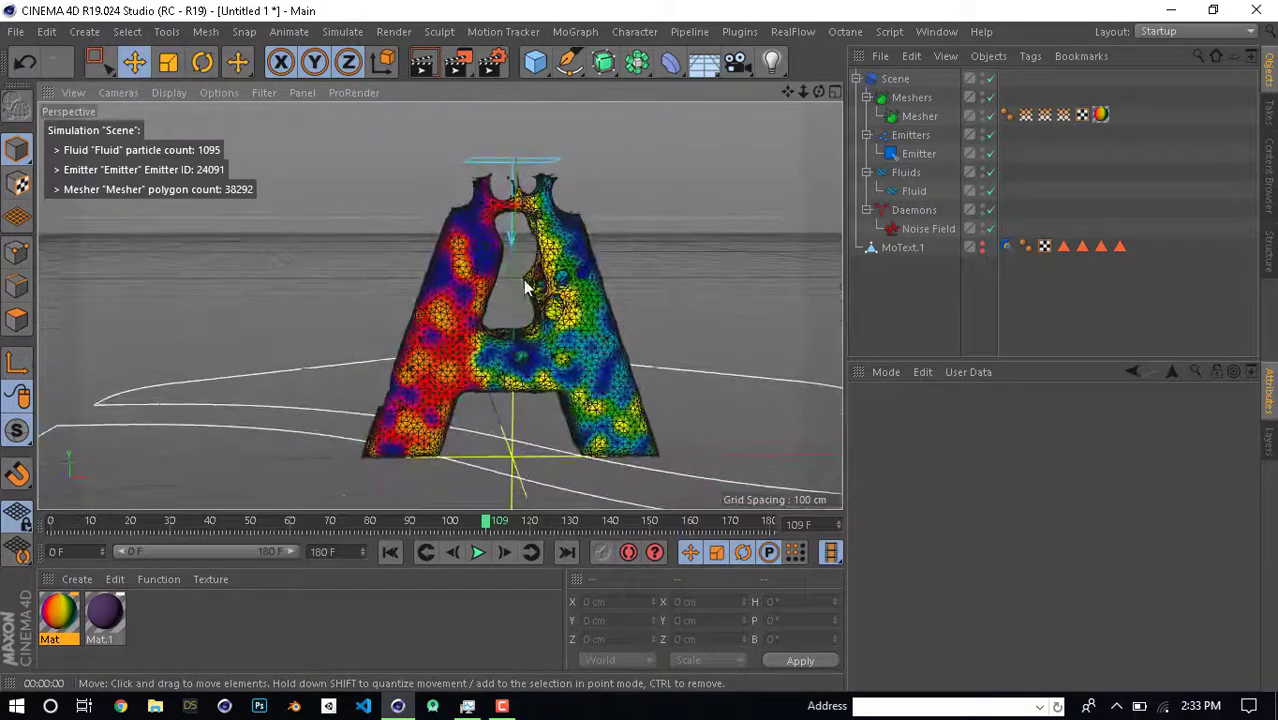
# Rewind to frame 0 and load the Glass material from the Content Browser
pyautogui.click(392, 553)
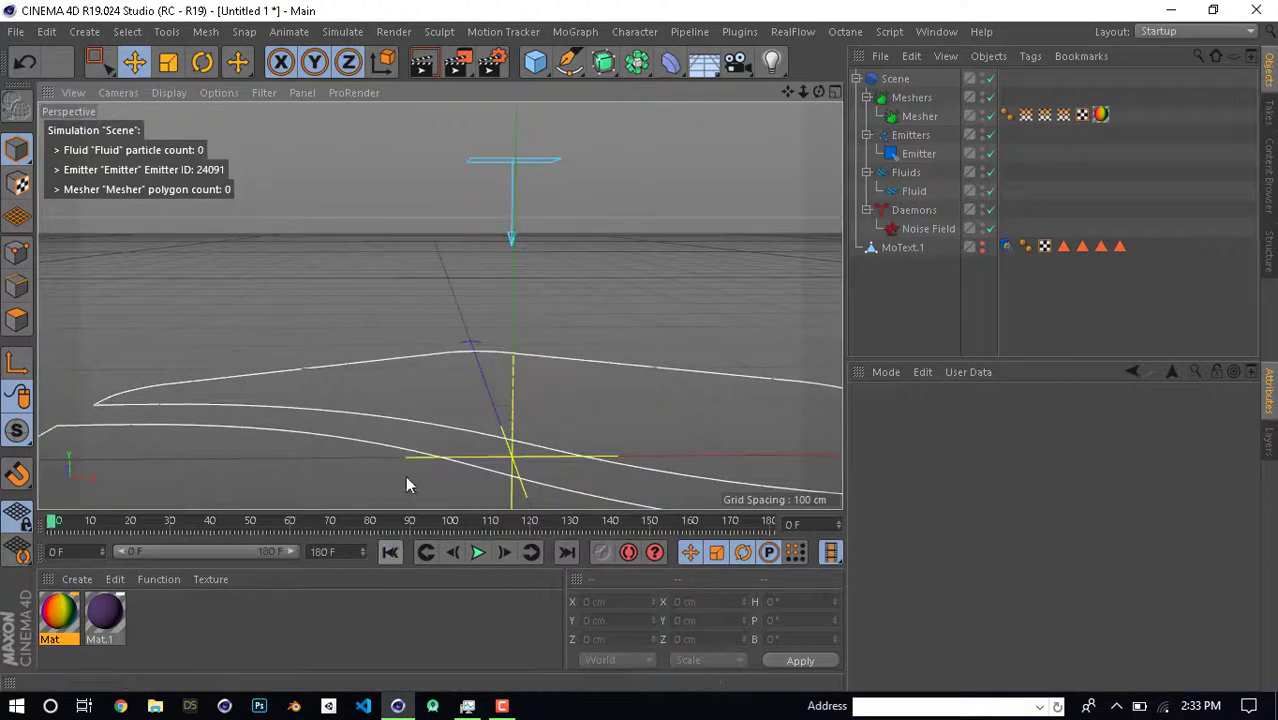
pyautogui.click(898, 247)
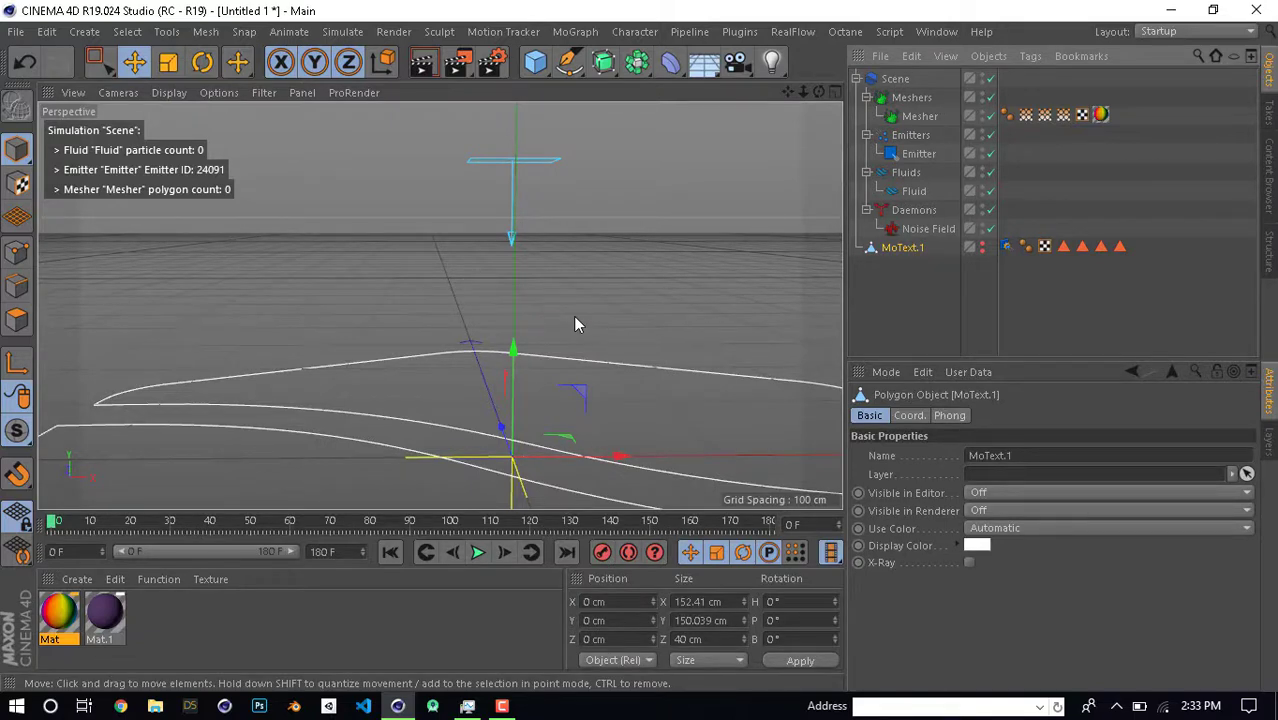
pyautogui.click(1268, 176)
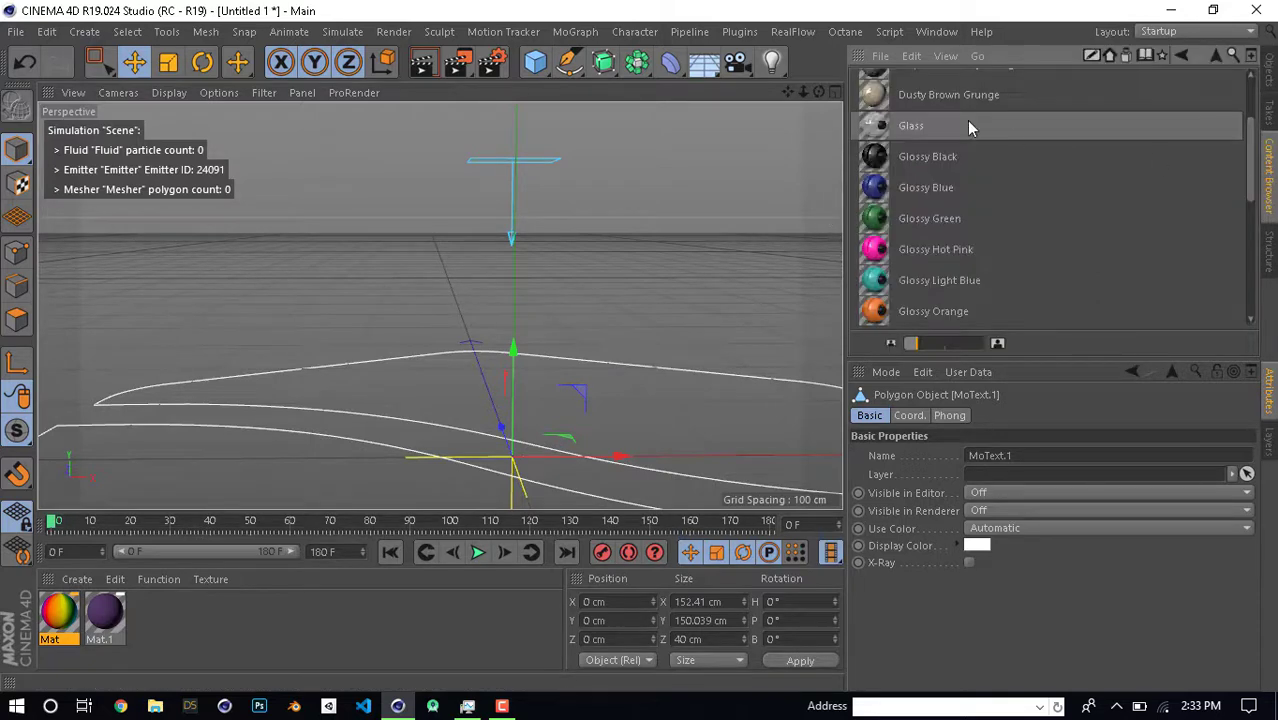
pyautogui.doubleClick(933, 125)
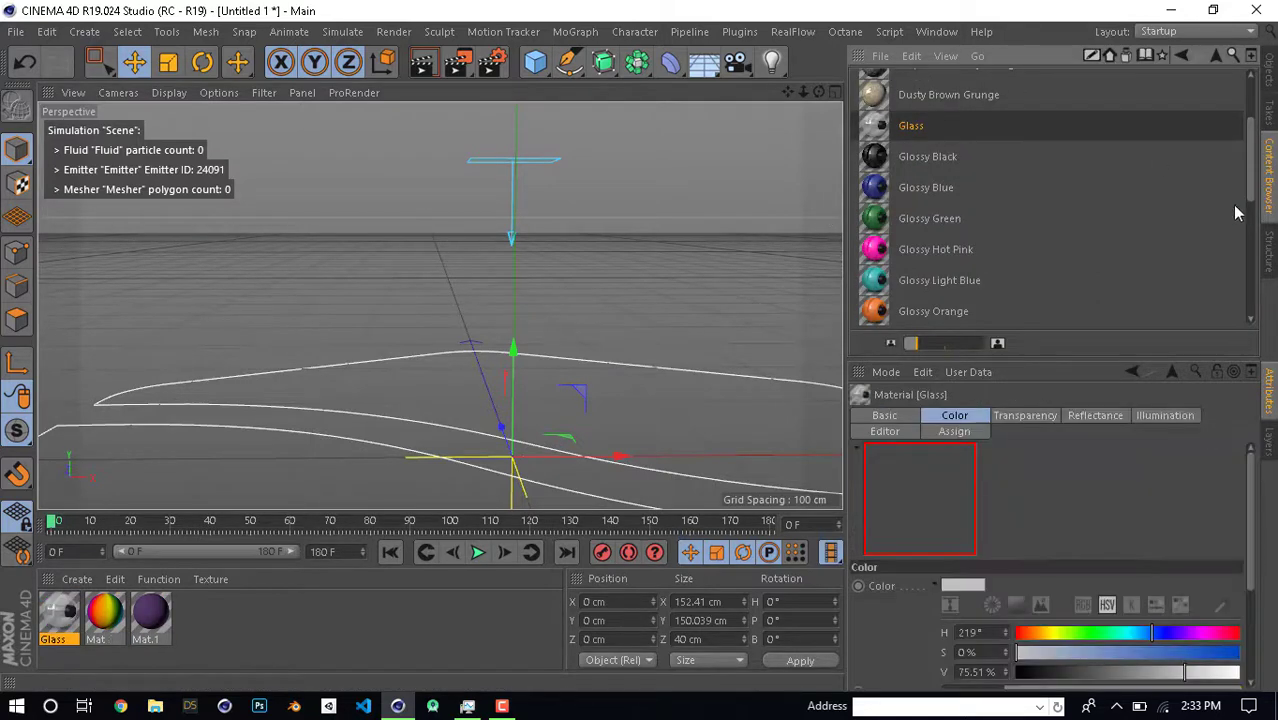
# Apply Glass to MoText.1 and switch its editor visibility back on
pyautogui.click(1269, 80)
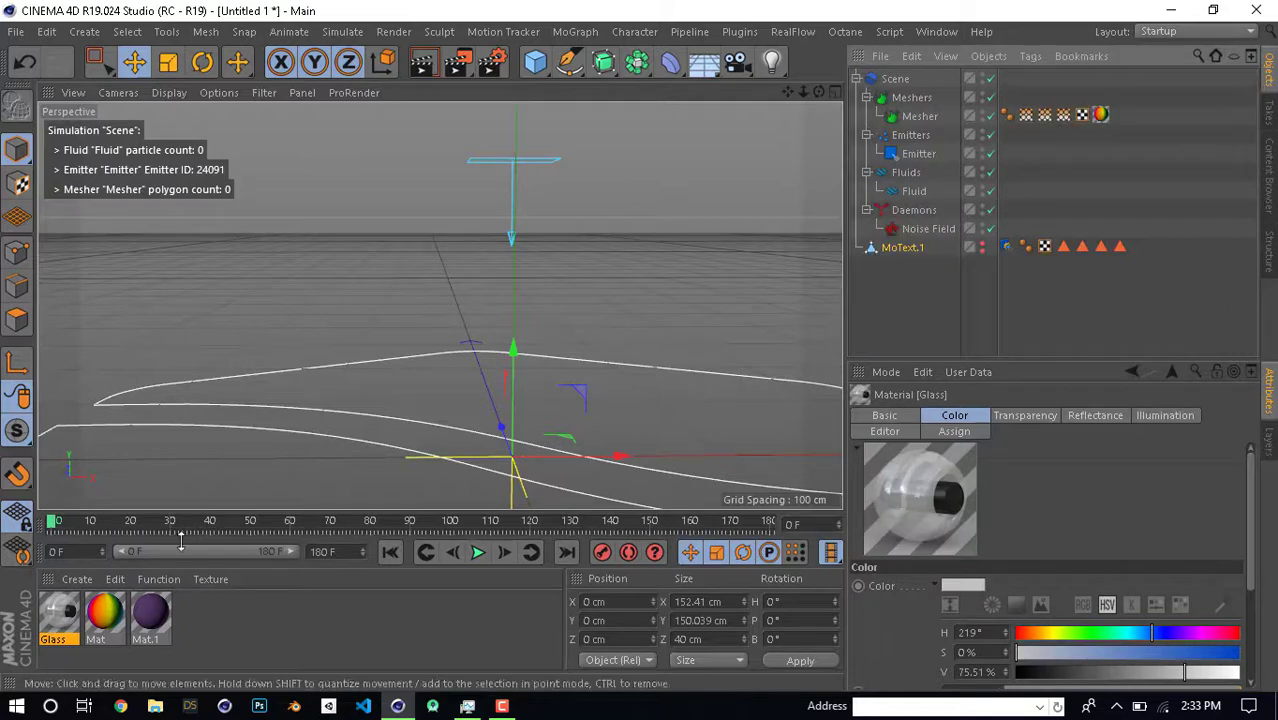
pyautogui.moveTo(60, 615); pyautogui.dragTo(1057, 262)
pyautogui.moveTo(910, 258); pyautogui.dragTo(912, 257)
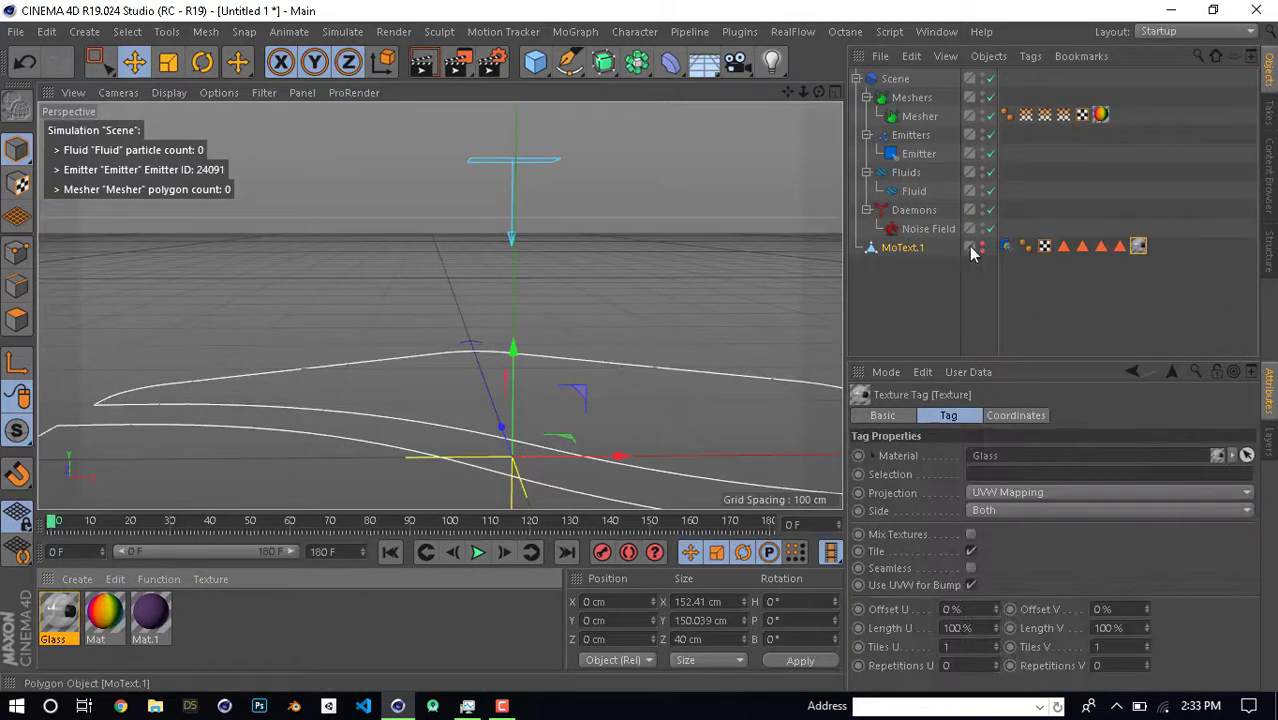
pyautogui.click(982, 246)
pyautogui.moveTo(614, 278)
pyautogui.keyDown('alt'); pyautogui.mouseDown()
pyautogui.moveTo(838, 277)
pyautogui.moveTo(747, 290)
pyautogui.moveTo(517, 262)
pyautogui.moveTo(704, 210)
pyautogui.moveTo(491, 249)
pyautogui.moveTo(536, 220)
pyautogui.moveTo(573, 152)
pyautogui.mouseUp(); pyautogui.keyUp('alt')
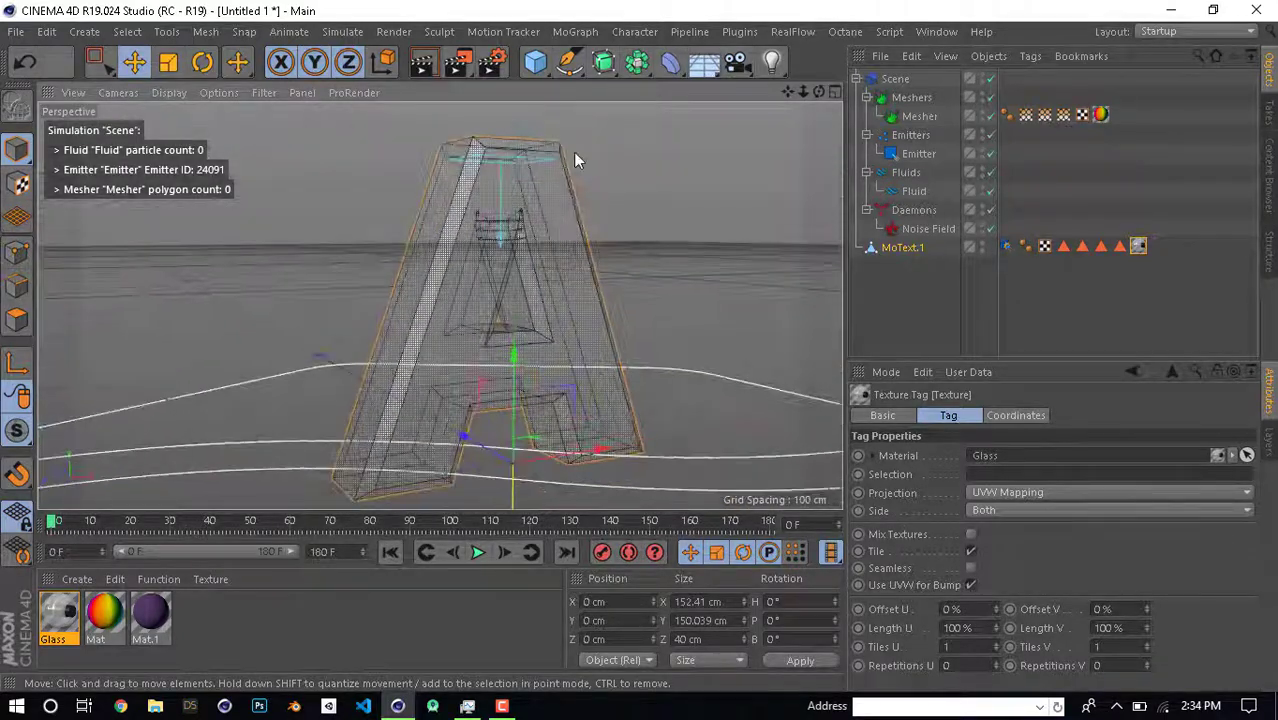
# Play the fluid to frame 79 while orbiting, then render a viewport preview of the glass A
pyautogui.click(477, 552)
pyautogui.keyDown('alt'); pyautogui.moveTo(570, 406); pyautogui.dragTo(556, 397); pyautogui.keyUp('alt')
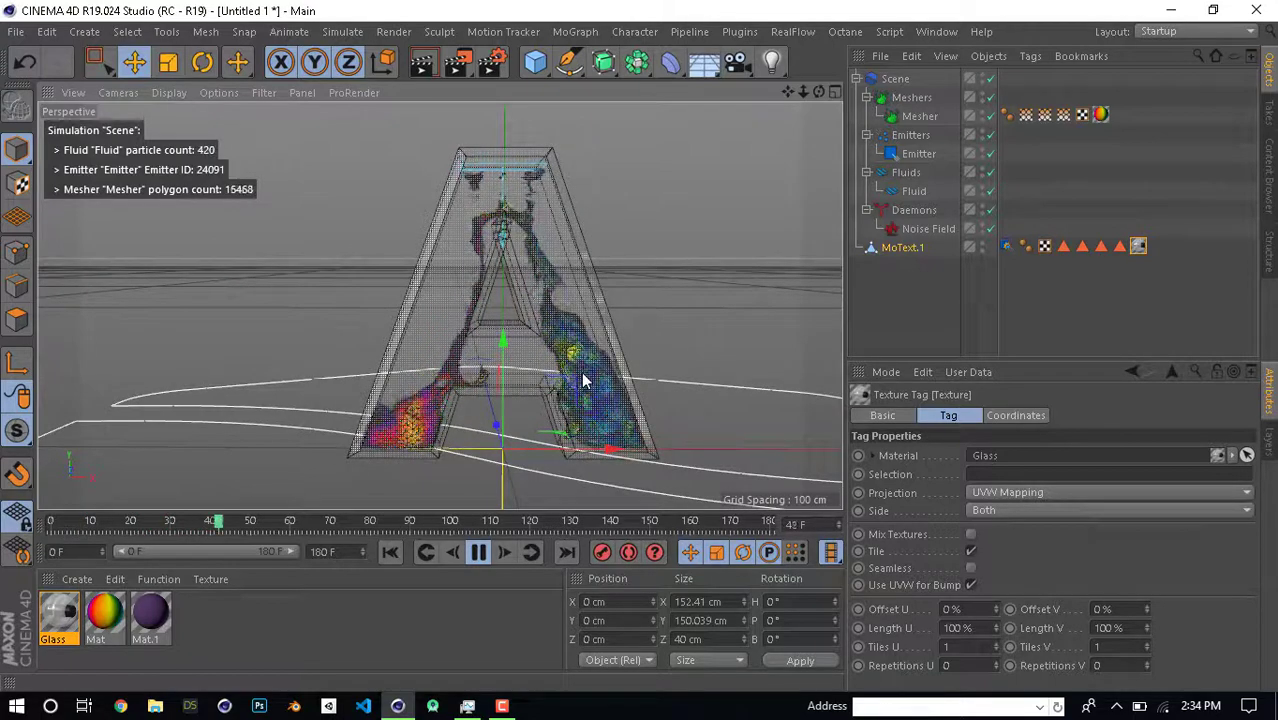
pyautogui.keyDown('alt'); pyautogui.moveTo(465, 266); pyautogui.dragTo(400, 222); pyautogui.keyUp('alt')
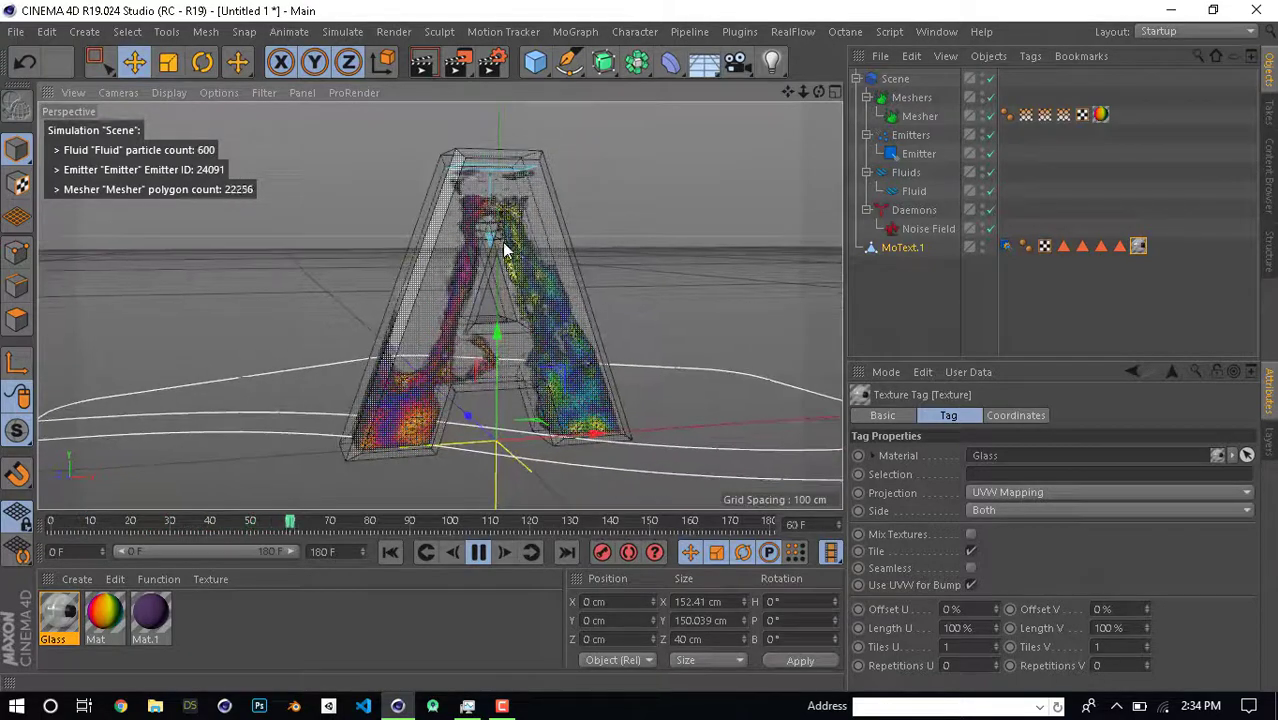
pyautogui.keyDown('alt'); pyautogui.moveTo(431, 265); pyautogui.dragTo(455, 285); pyautogui.keyUp('alt')
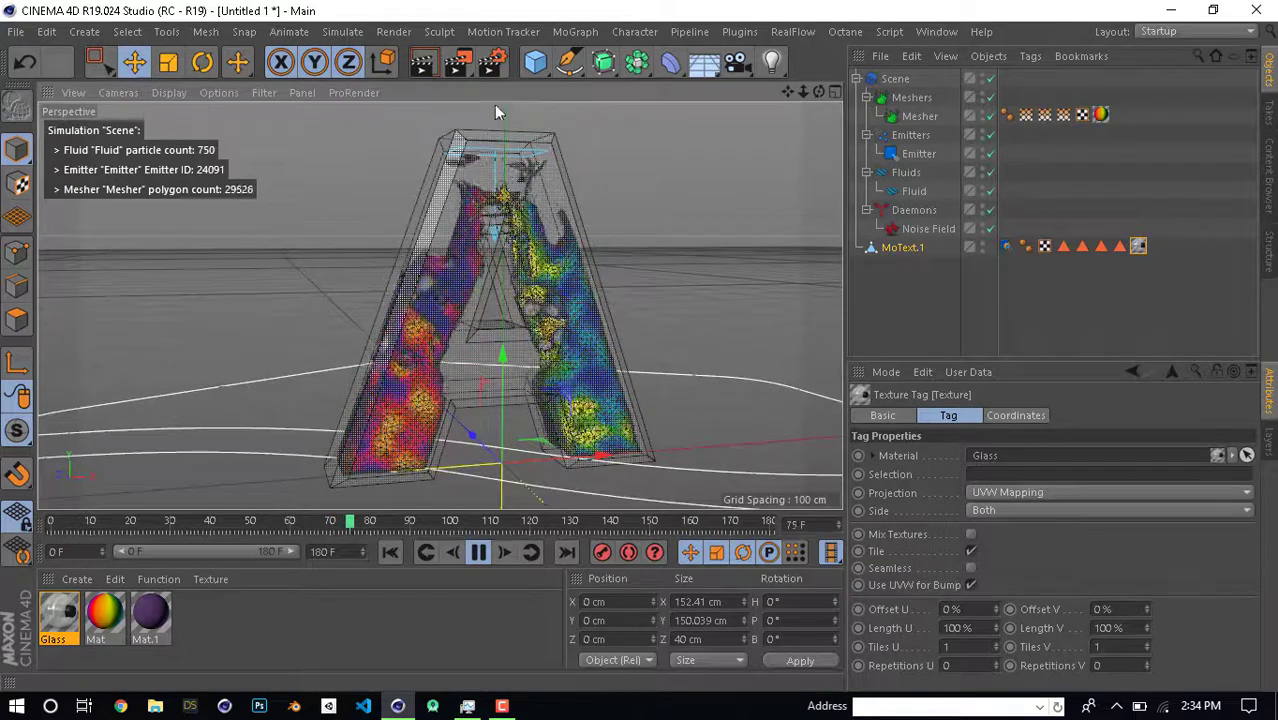
pyautogui.click(433, 62)
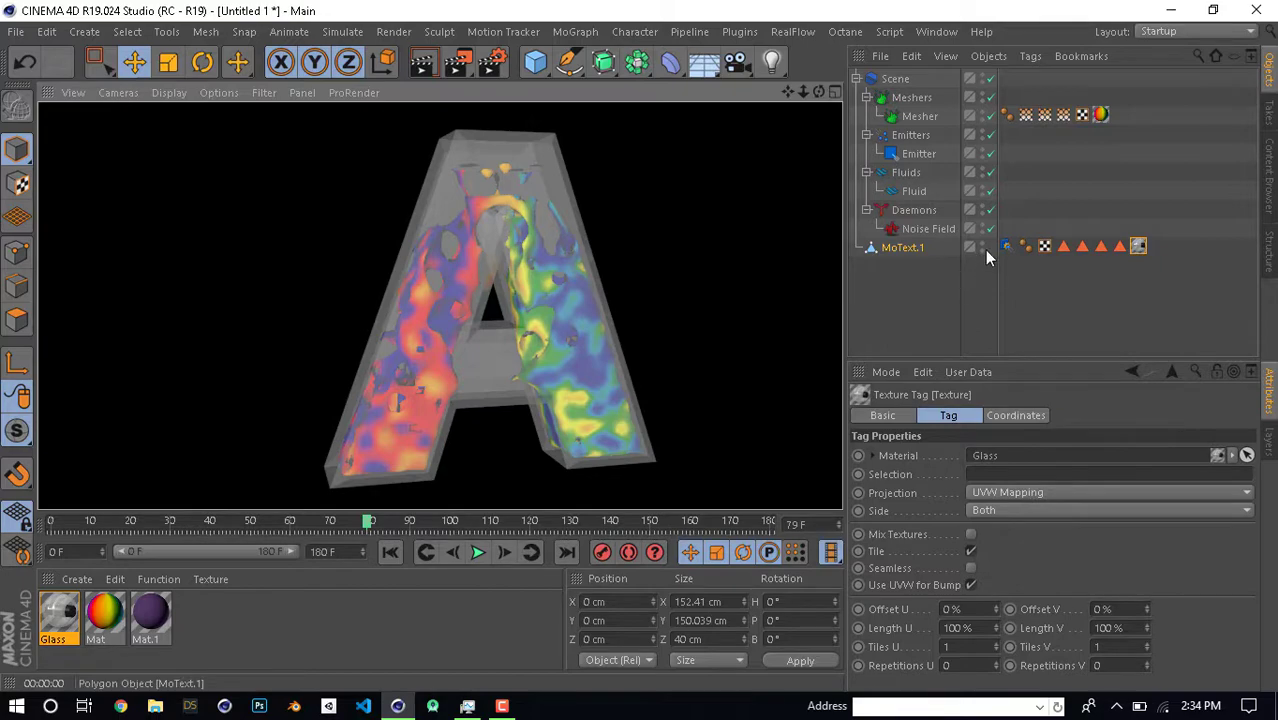
pyautogui.click(639, 341)
pyautogui.keyDown('alt'); pyautogui.moveTo(594, 366); pyautogui.dragTo(582, 441); pyautogui.keyUp('alt')
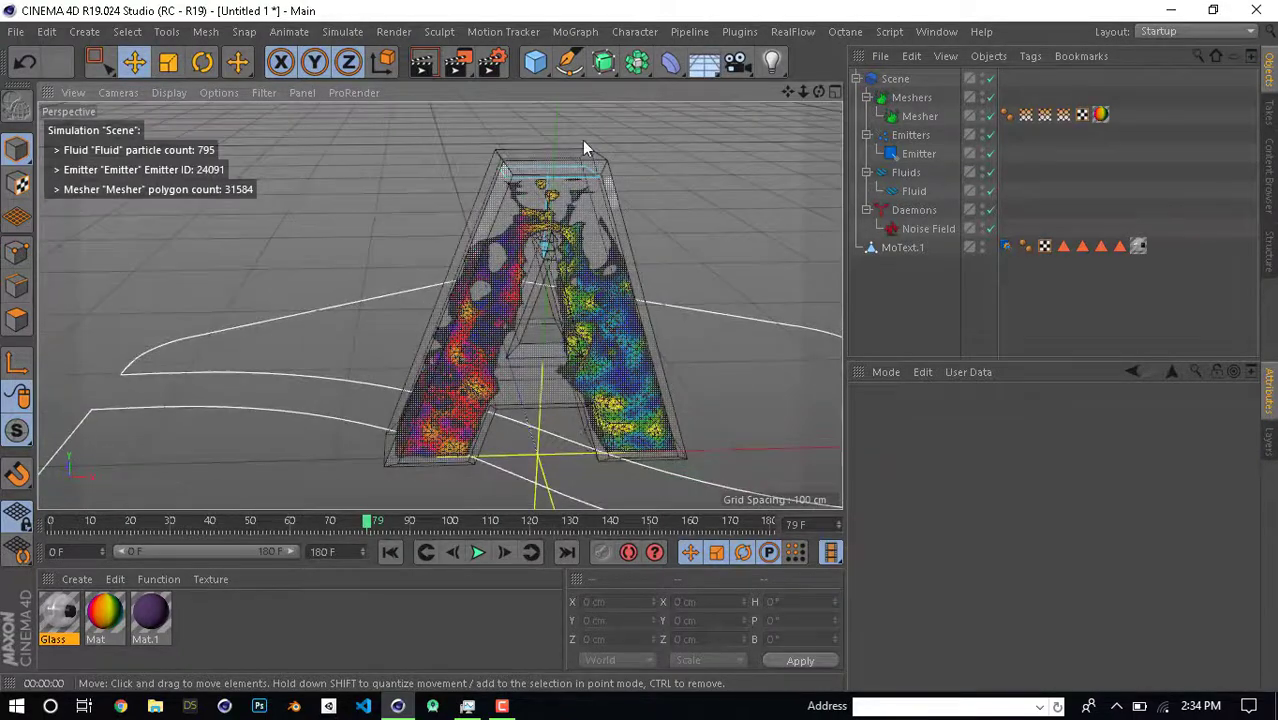
# Add a Floor object positioned just beneath the letter A
pyautogui.click(703, 63)
pyautogui.click(776, 88)
pyautogui.moveTo(717, 197)
pyautogui.keyDown('alt'); pyautogui.mouseDown()
pyautogui.moveTo(528, 387)
pyautogui.moveTo(549, 388)
pyautogui.moveTo(549, 370)
pyautogui.mouseUp(); pyautogui.keyUp('alt')
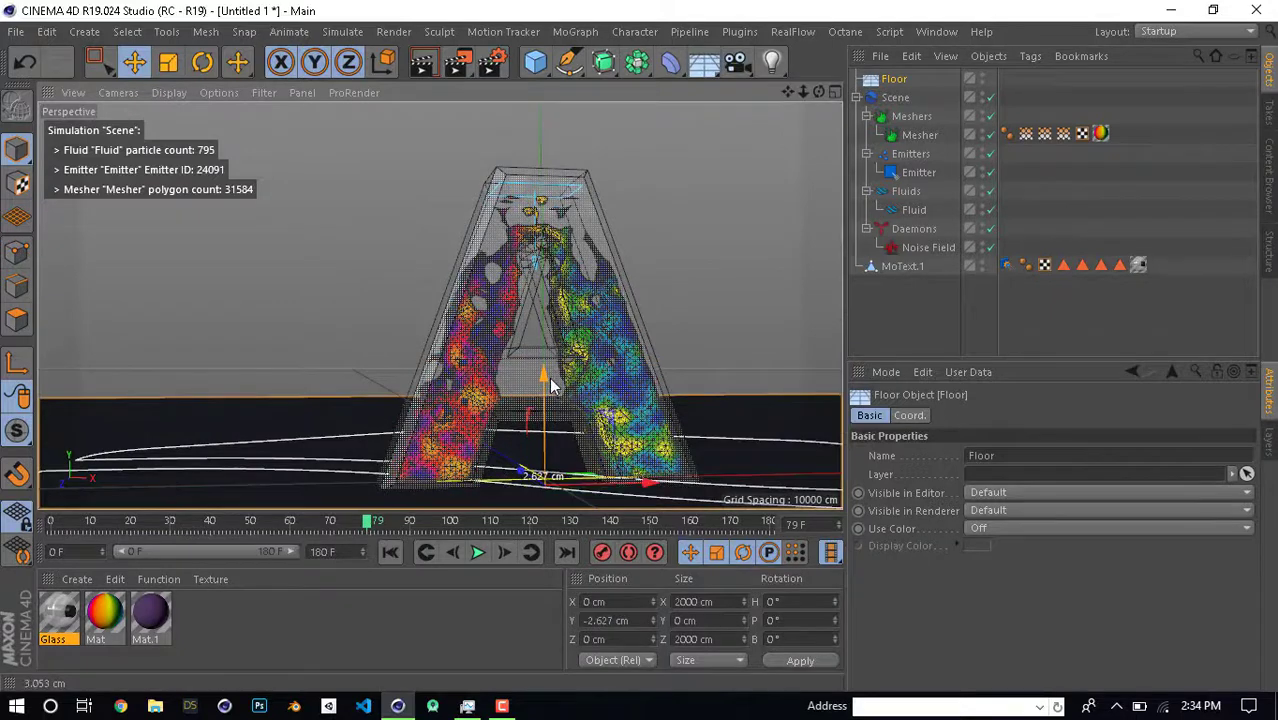
pyautogui.keyDown('alt'); pyautogui.moveTo(622, 391); pyautogui.dragTo(640, 330); pyautogui.keyUp('alt')
# Add a second floor, rotate it 90° in P, and push it back as a wall
pyautogui.click(703, 63)
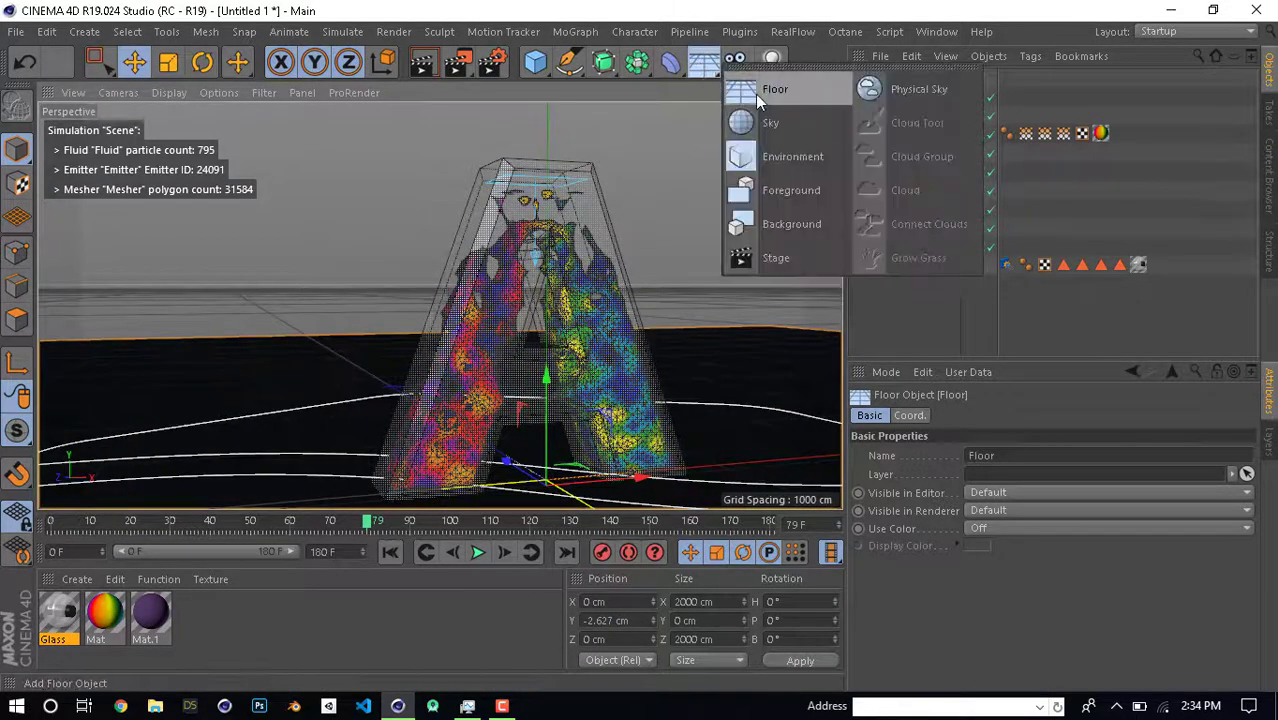
pyautogui.click(757, 91)
pyautogui.keyDown('alt'); pyautogui.moveTo(700, 300); pyautogui.dragTo(752, 507); pyautogui.keyUp('alt')
pyautogui.click(787, 620)
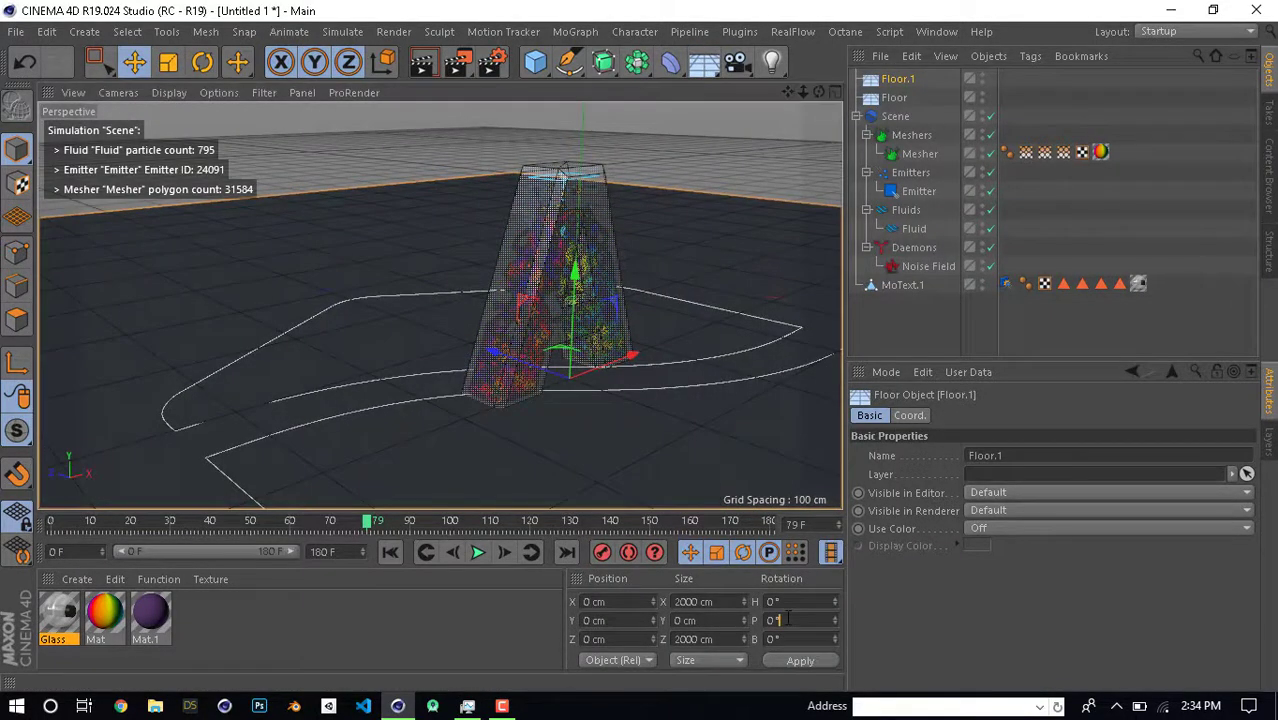
pyautogui.write('90')
pyautogui.press('Return')
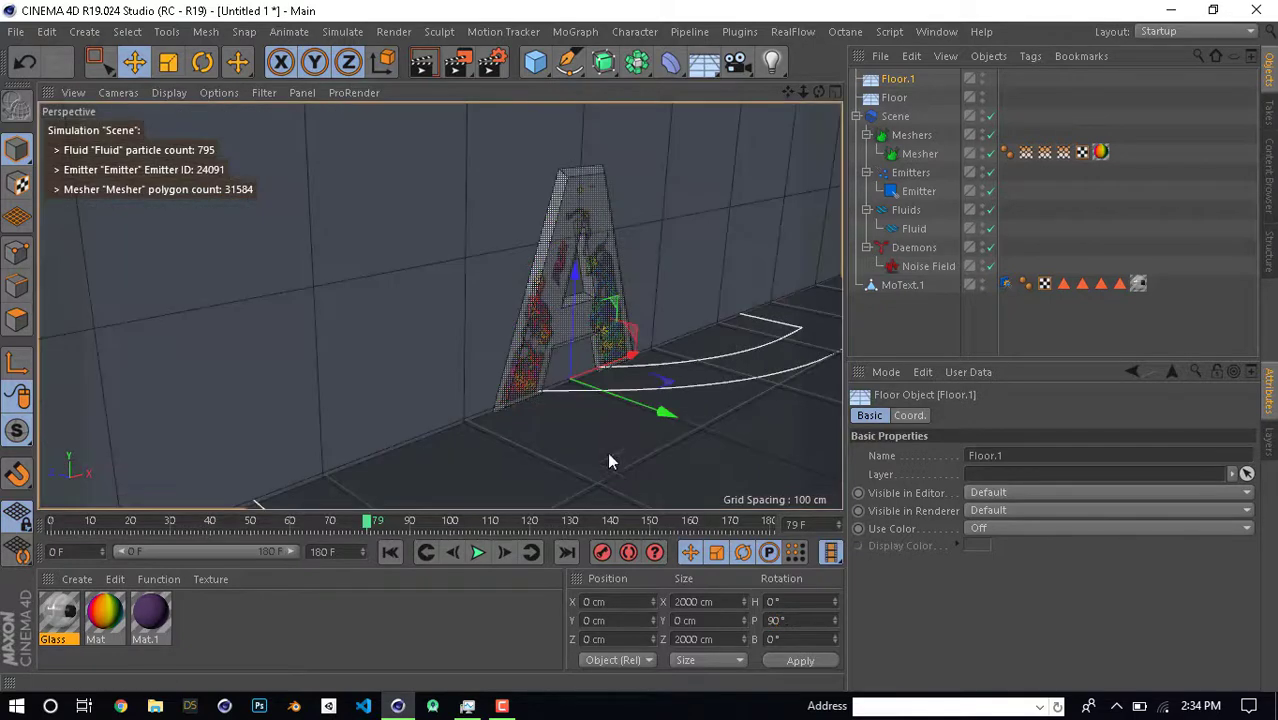
pyautogui.moveTo(665, 412)
pyautogui.mouseDown()
pyautogui.moveTo(470, 304)
pyautogui.moveTo(528, 331)
pyautogui.moveTo(508, 343)
pyautogui.mouseUp()
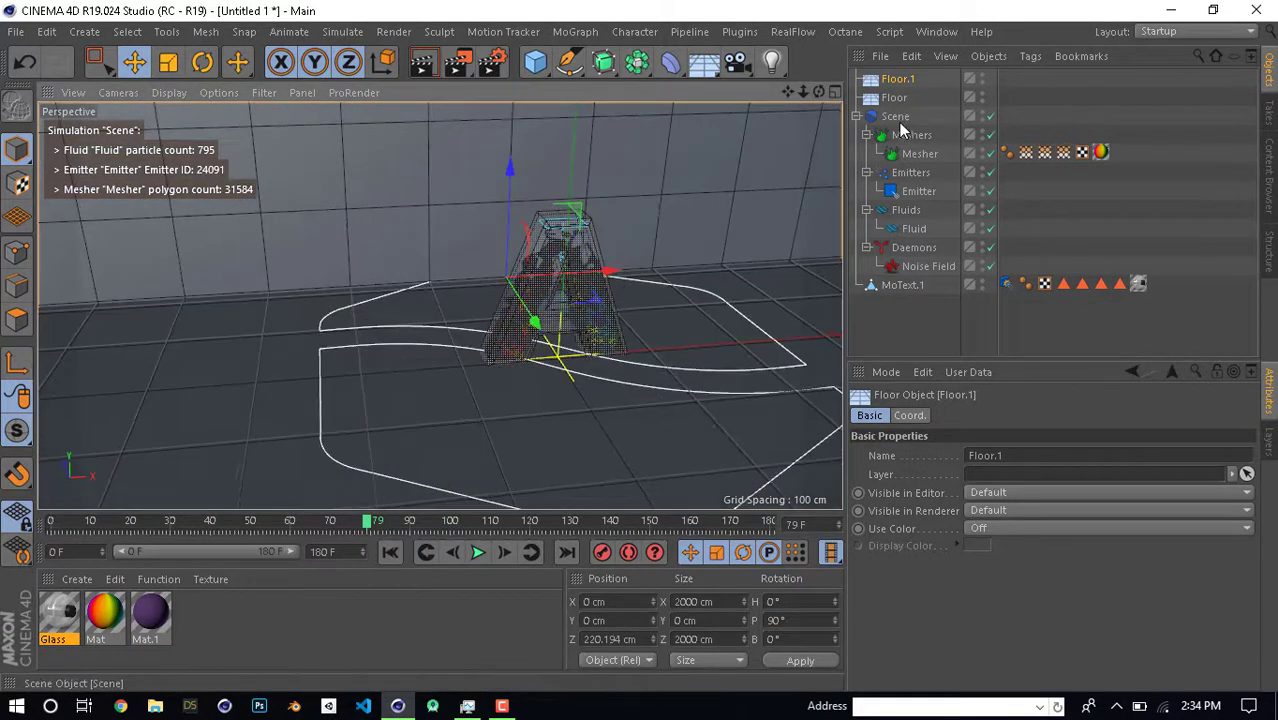
# Make the floor purple by applying Mat.1
pyautogui.click(898, 118)
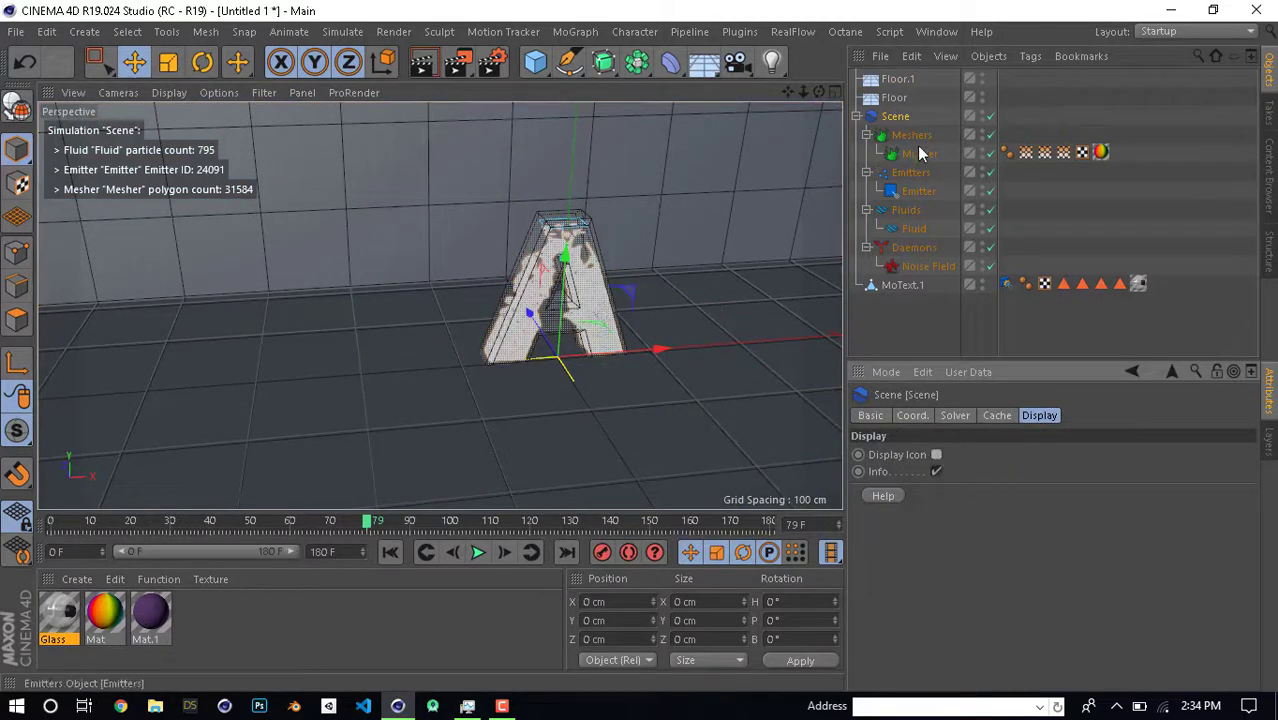
pyautogui.click(907, 315)
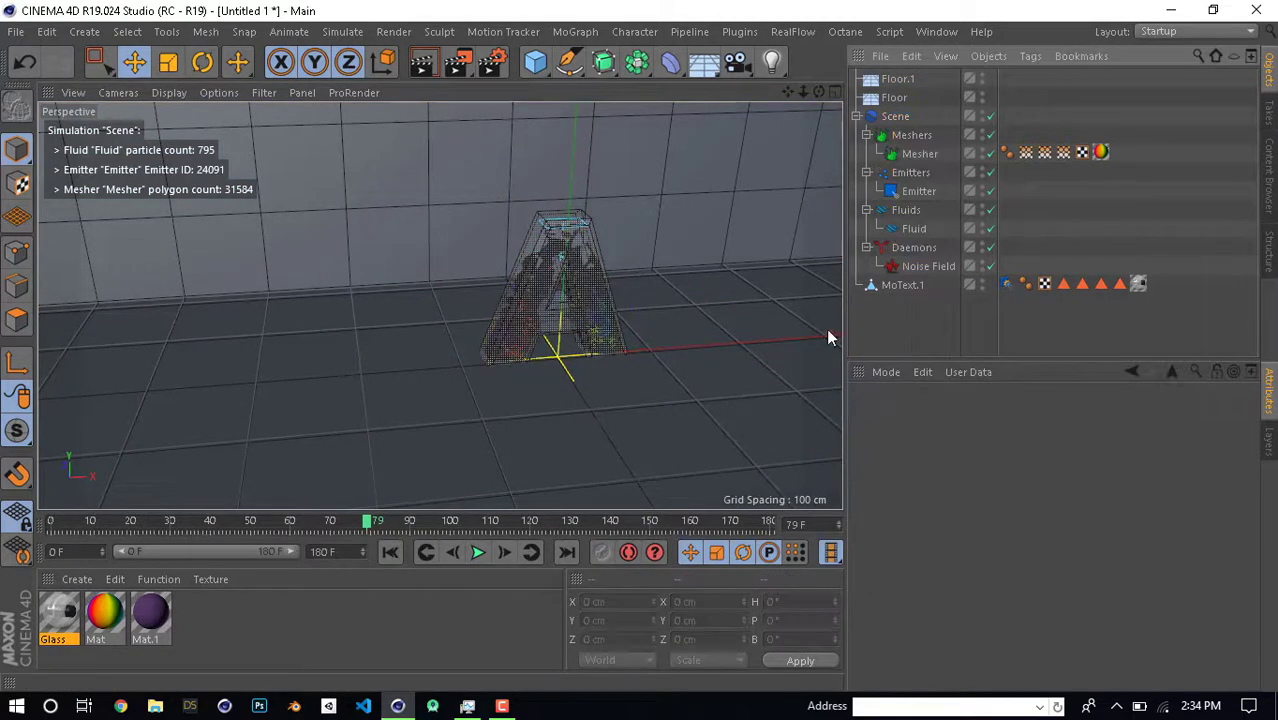
pyautogui.moveTo(150, 612); pyautogui.dragTo(229, 420)
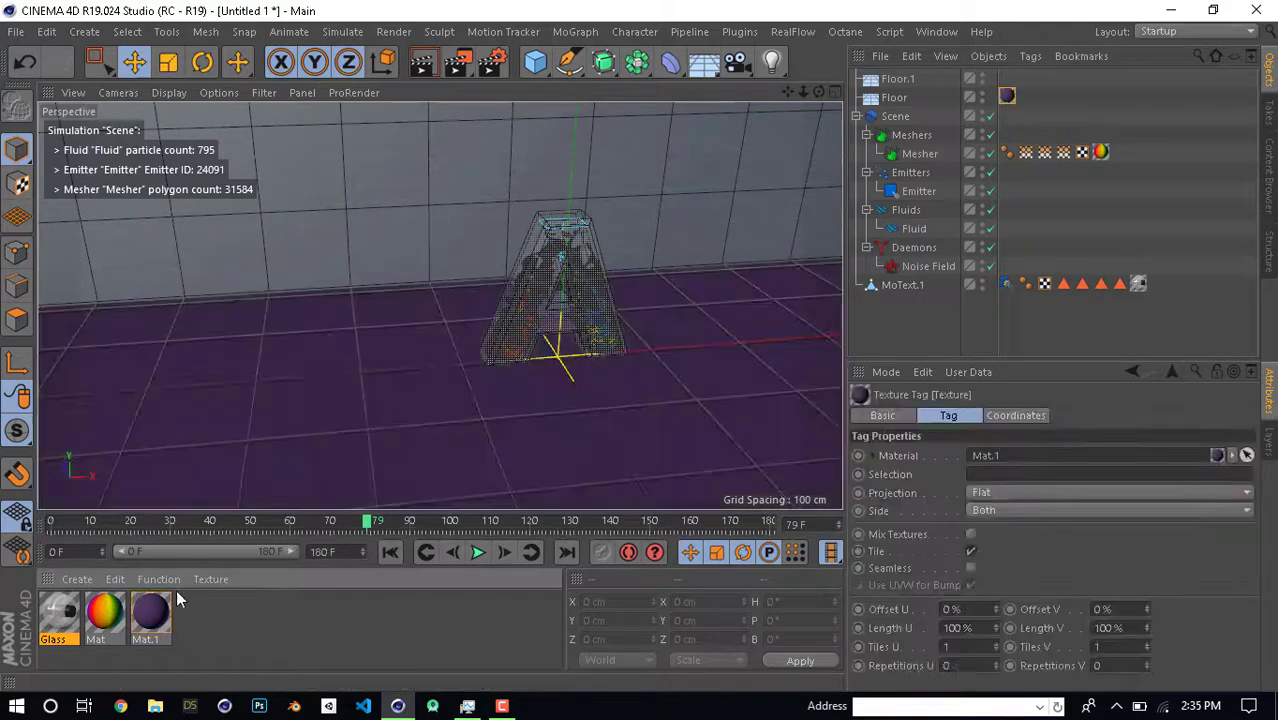
# Apply purple Mat.1 to the back wall Floor.1 and add an Area light
pyautogui.moveTo(170, 612); pyautogui.dragTo(305, 212)
pyautogui.moveTo(585, 390)
pyautogui.keyDown('alt'); pyautogui.mouseDown()
pyautogui.moveTo(571, 286)
pyautogui.moveTo(615, 316)
pyautogui.moveTo(614, 340)
pyautogui.moveTo(597, 316)
pyautogui.mouseUp(); pyautogui.keyUp('alt')
pyautogui.moveTo(771, 62); pyautogui.dragTo(984, 130)
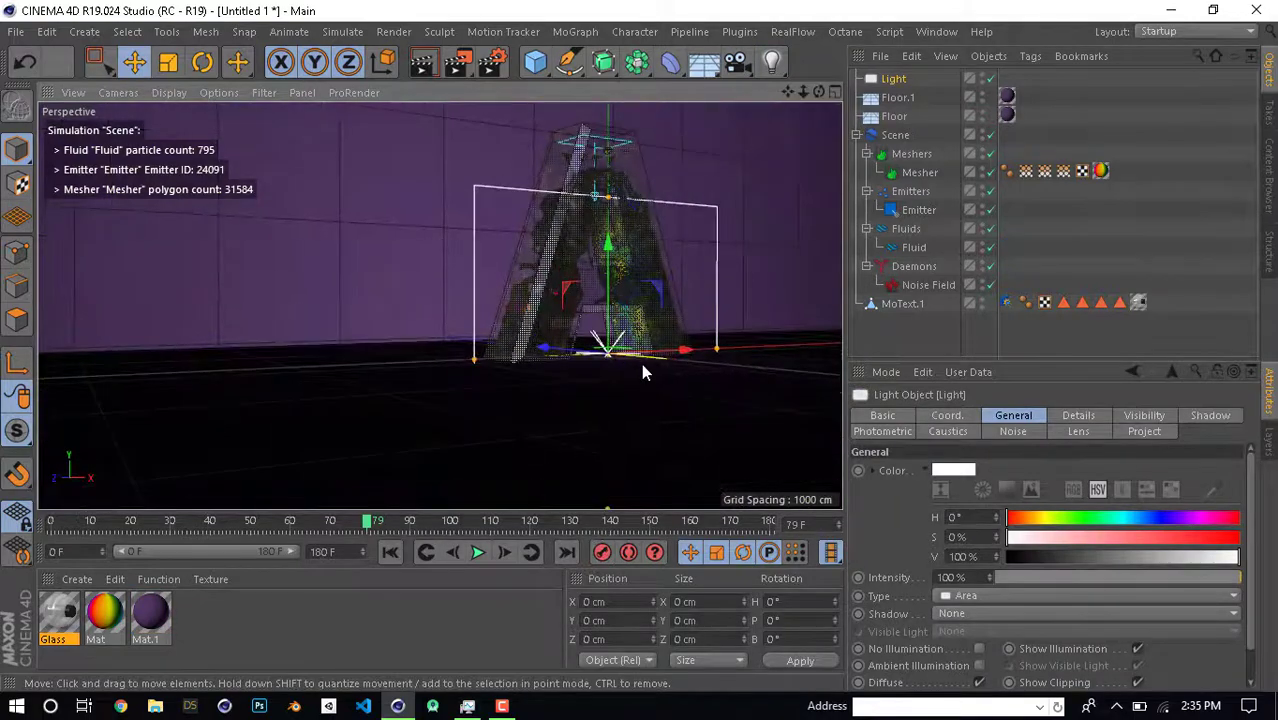
# Move the area light in front of the letter and add a second area light
pyautogui.moveTo(549, 345)
pyautogui.mouseDown()
pyautogui.moveTo(656, 372)
pyautogui.moveTo(693, 308)
pyautogui.moveTo(572, 357)
pyautogui.moveTo(656, 342)
pyautogui.moveTo(585, 318)
pyautogui.mouseUp()
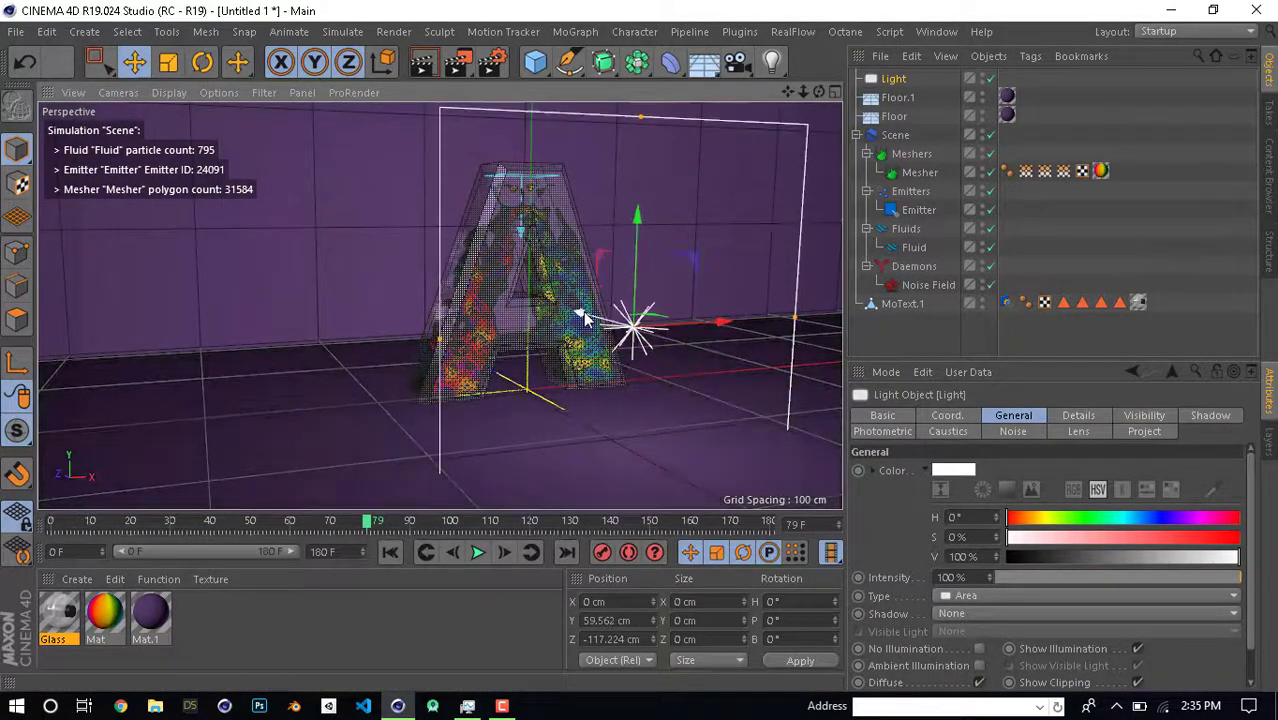
pyautogui.moveTo(771, 62); pyautogui.dragTo(975, 120)
pyautogui.moveTo(780, 330)
pyautogui.keyDown('alt'); pyautogui.mouseDown()
pyautogui.moveTo(693, 368)
pyautogui.moveTo(382, 368)
pyautogui.moveTo(282, 288)
pyautogui.moveTo(285, 136)
pyautogui.moveTo(377, 219)
pyautogui.moveTo(354, 216)
pyautogui.moveTo(513, 328)
pyautogui.moveTo(404, 311)
pyautogui.mouseUp(); pyautogui.keyUp('alt')
pyautogui.keyDown('alt'); pyautogui.moveTo(404, 311); pyautogui.dragTo(500, 370, button='right'); pyautogui.keyUp('alt')
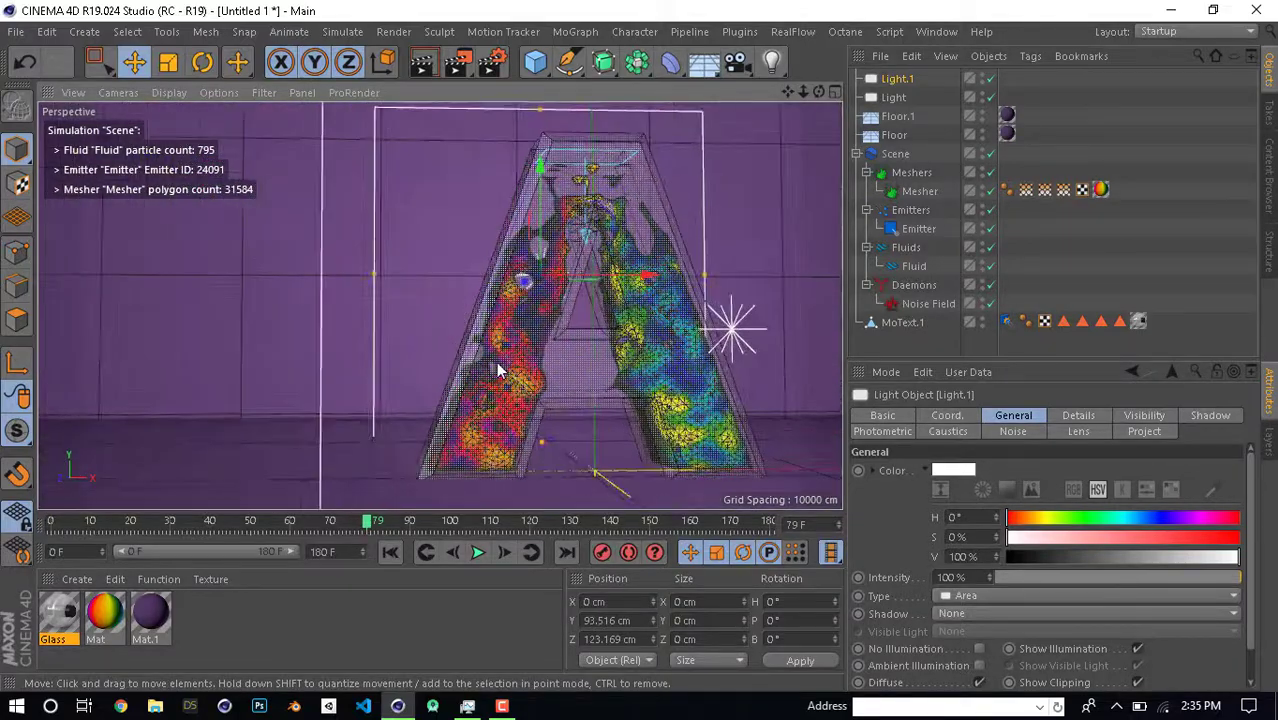
pyautogui.moveTo(500, 370)
pyautogui.keyDown('alt'); pyautogui.mouseDown()
pyautogui.moveTo(396, 329)
pyautogui.moveTo(460, 363)
pyautogui.moveTo(477, 338)
pyautogui.moveTo(484, 379)
pyautogui.moveTo(468, 371)
pyautogui.mouseUp(); pyautogui.keyUp('alt')
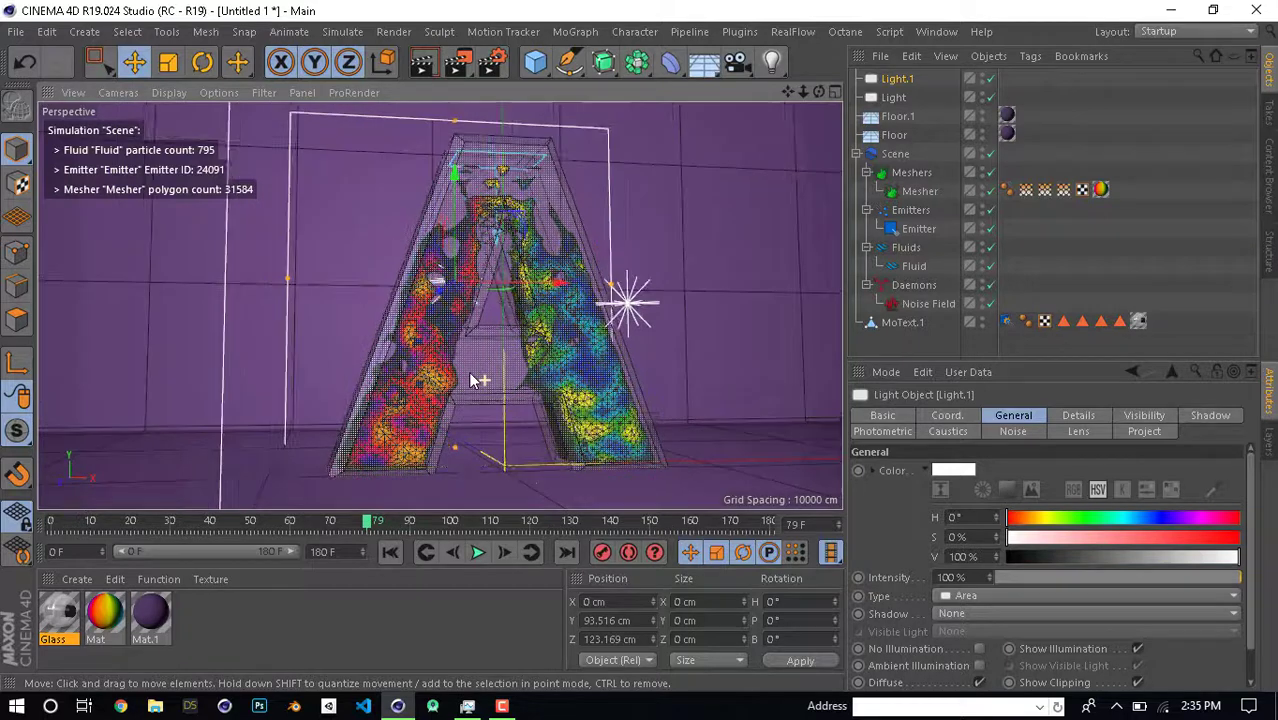
pyautogui.click(420, 70)
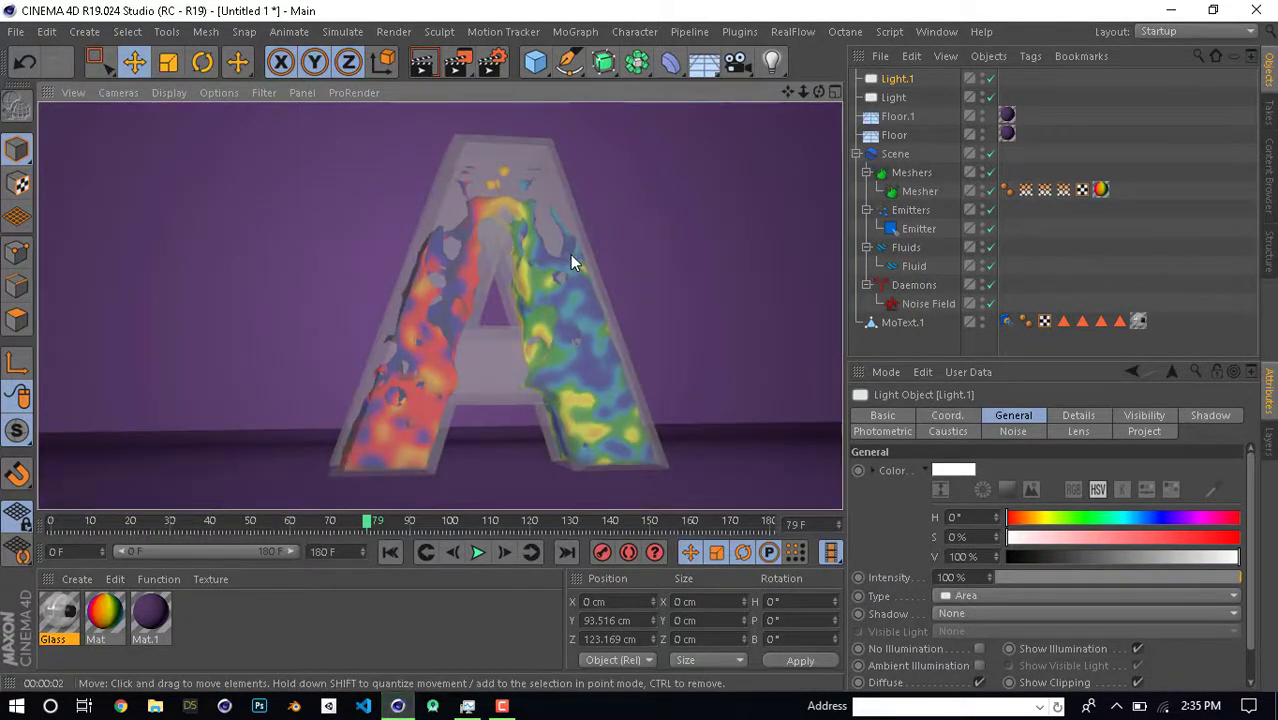
pyautogui.click(494, 250)
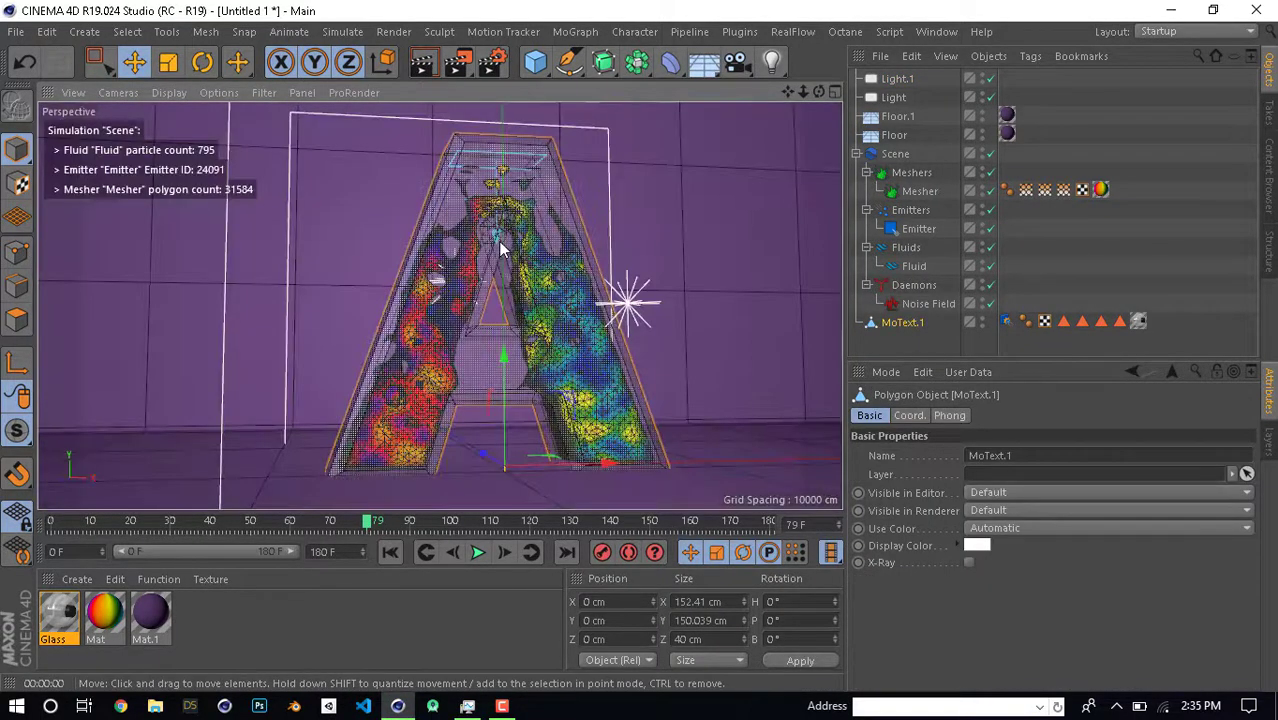
pyautogui.keyDown('alt'); pyautogui.moveTo(509, 300); pyautogui.dragTo(490, 296); pyautogui.keyUp('alt')
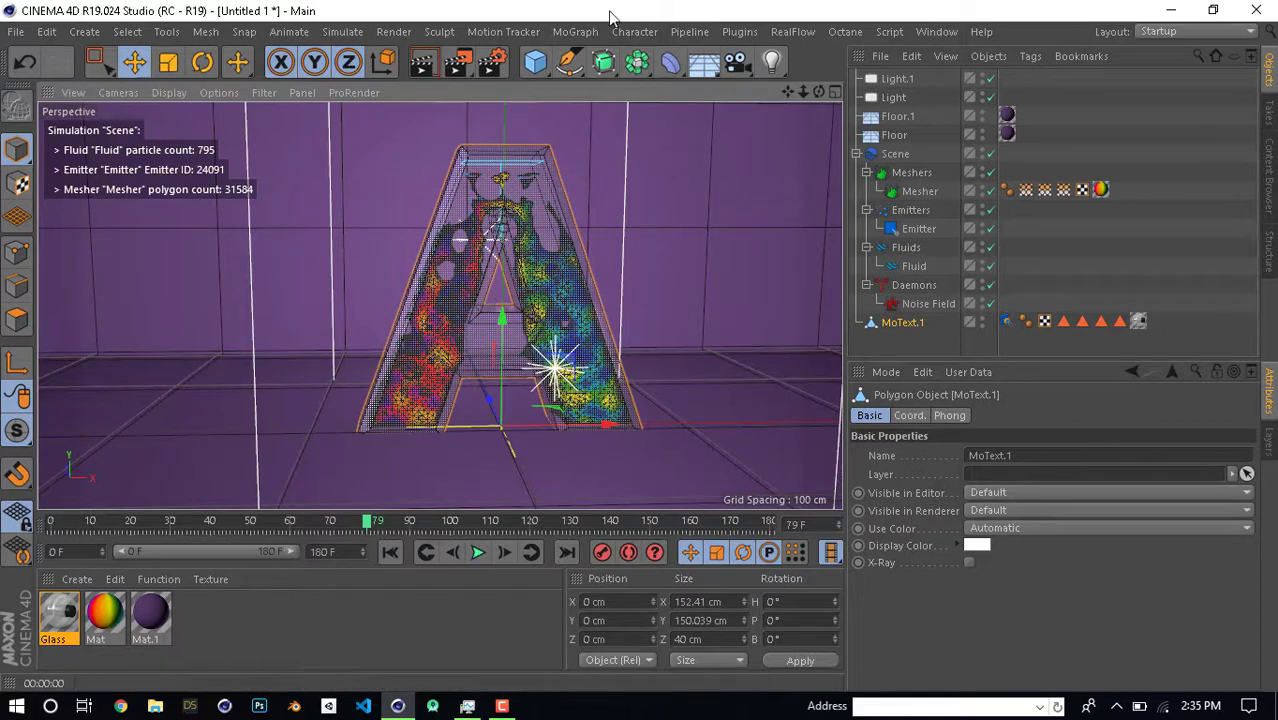
# In Render Settings keep All Frames, then review the Save page's output formats (TIFF)
pyautogui.click(498, 64)
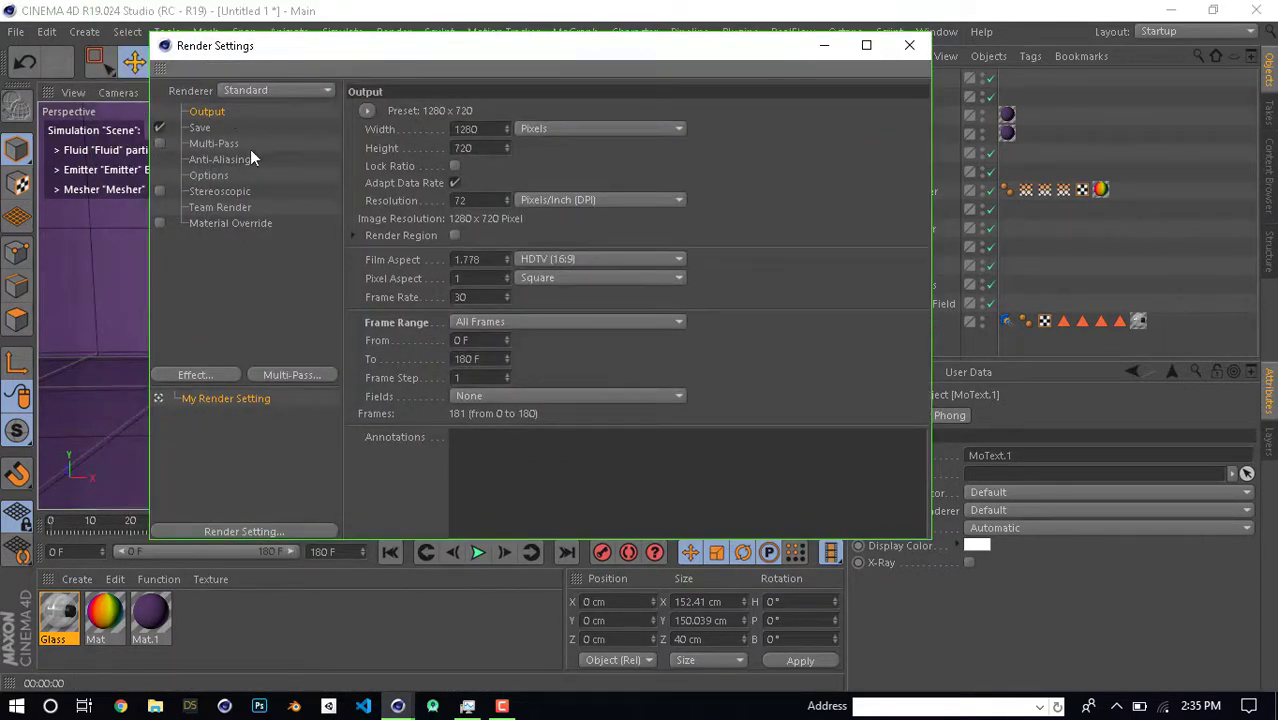
pyautogui.click(536, 322)
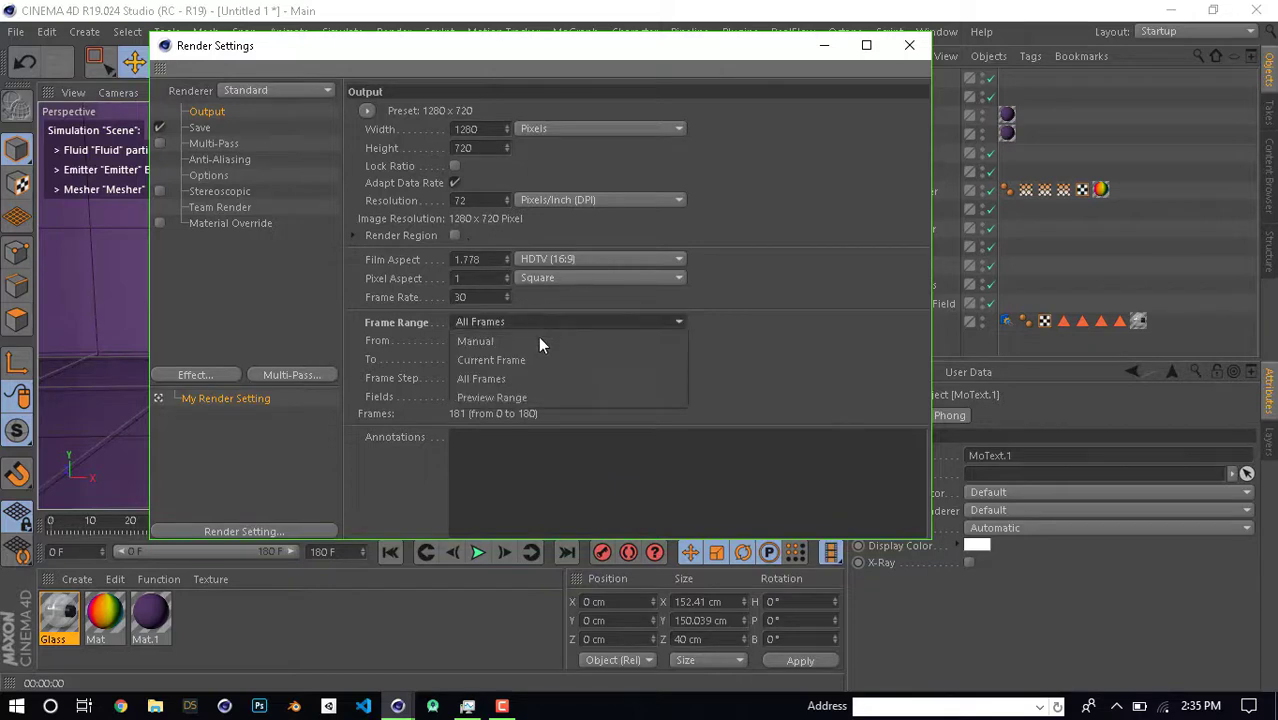
pyautogui.click(524, 376)
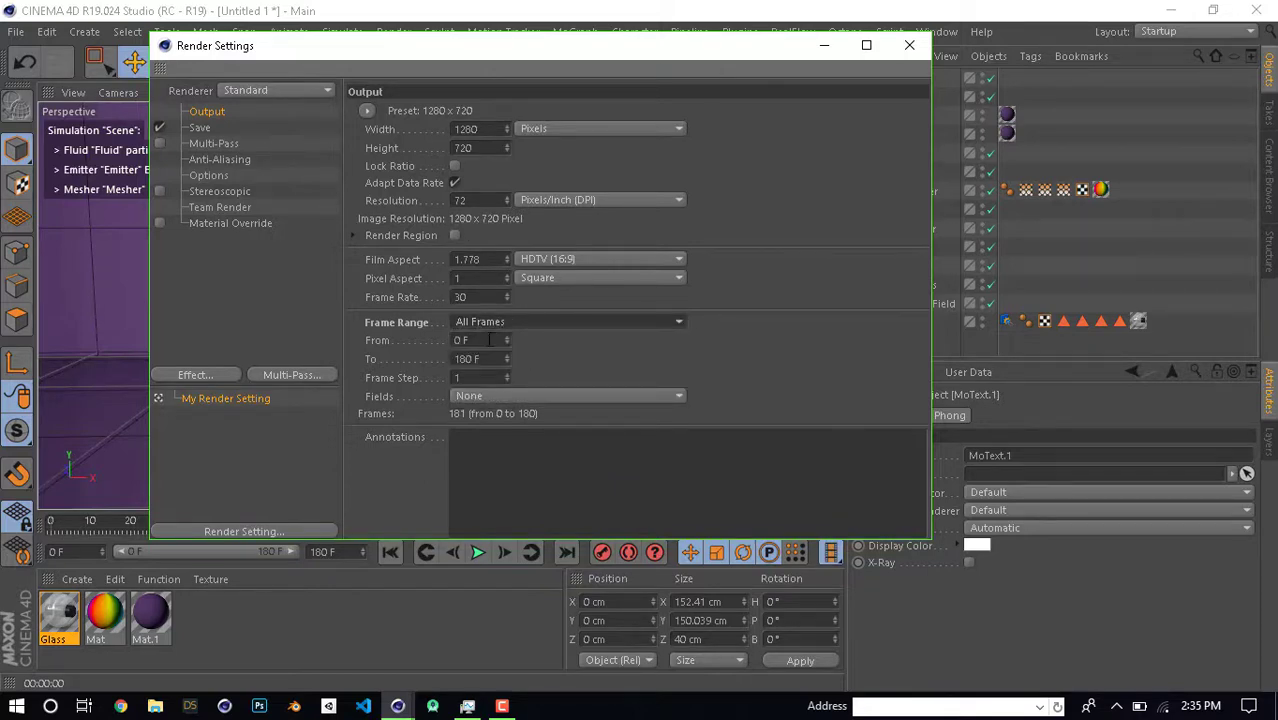
pyautogui.click(210, 129)
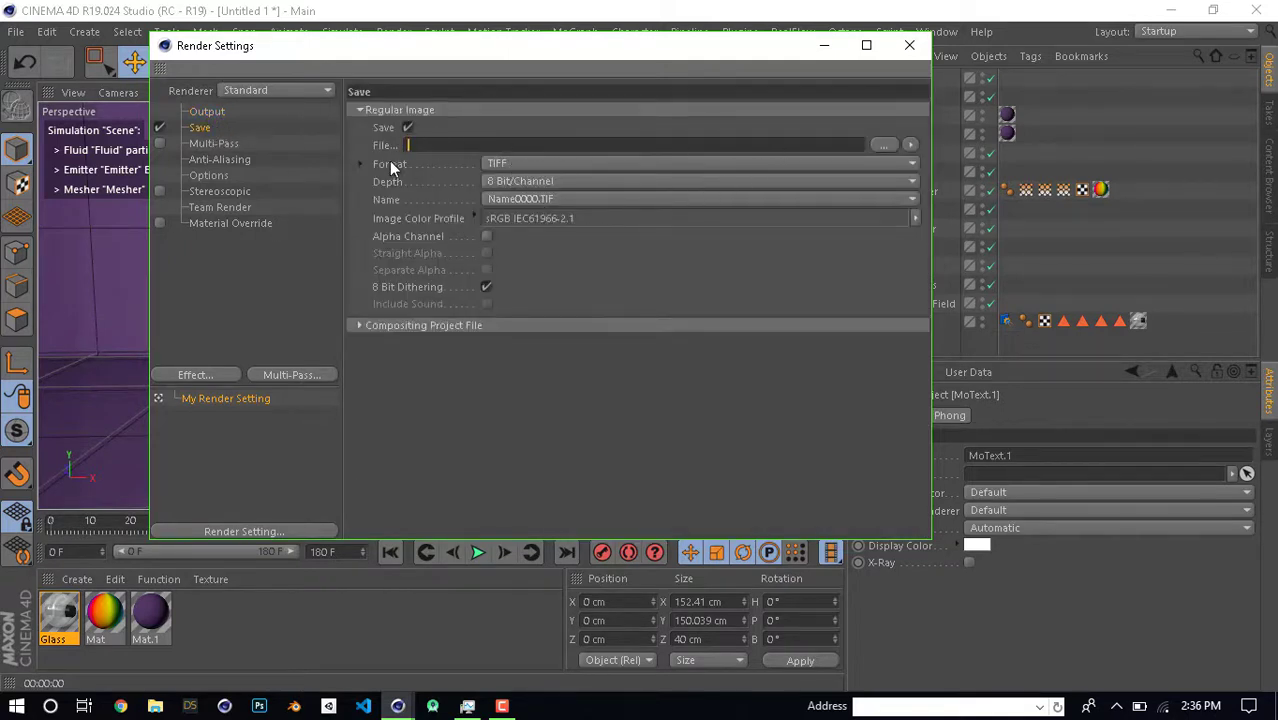
pyautogui.click(553, 165)
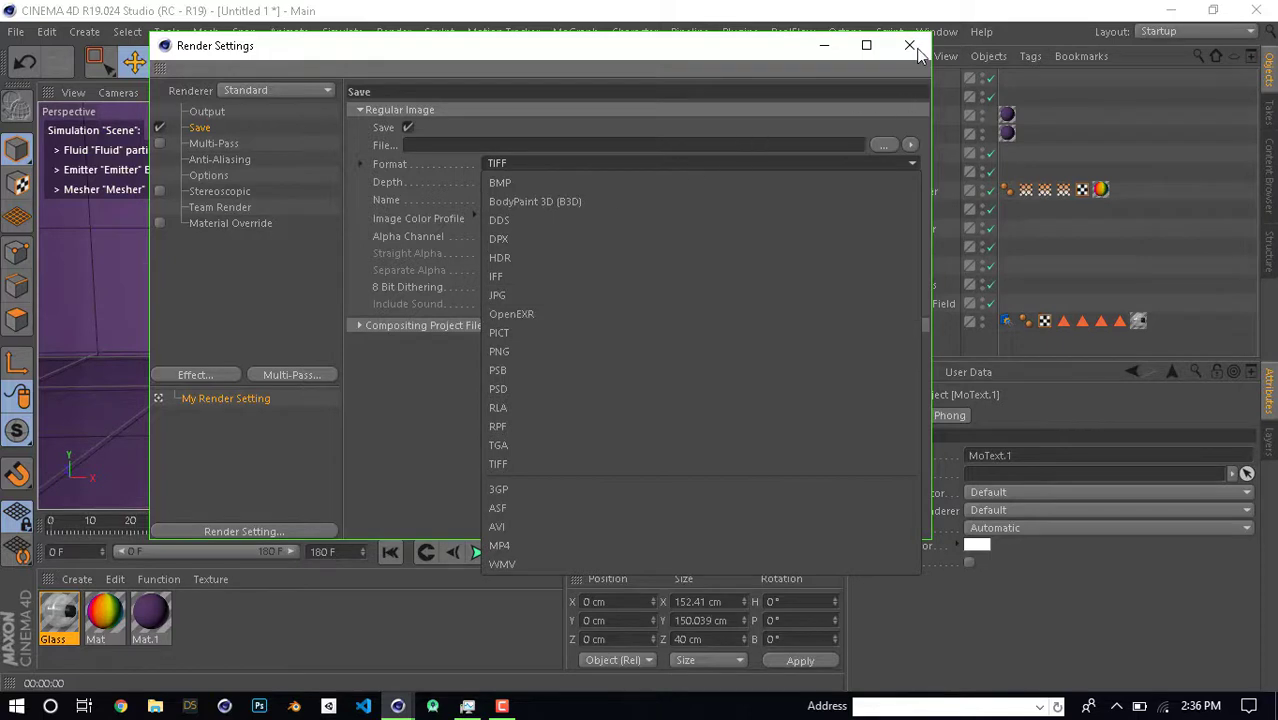
# Add Global Illumination and Ambient Occlusion effects, with GI samples set to High
pyautogui.click(200, 371)
pyautogui.click(200, 371)
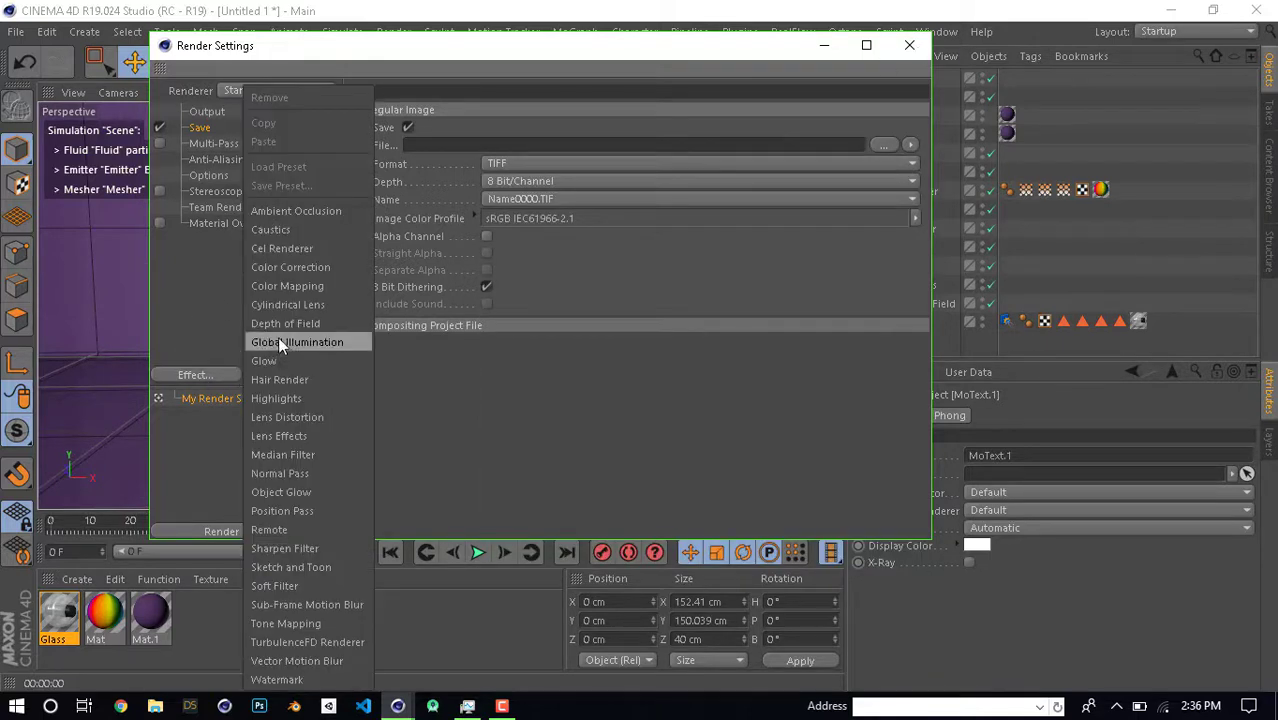
pyautogui.click(293, 346)
pyautogui.click(190, 370)
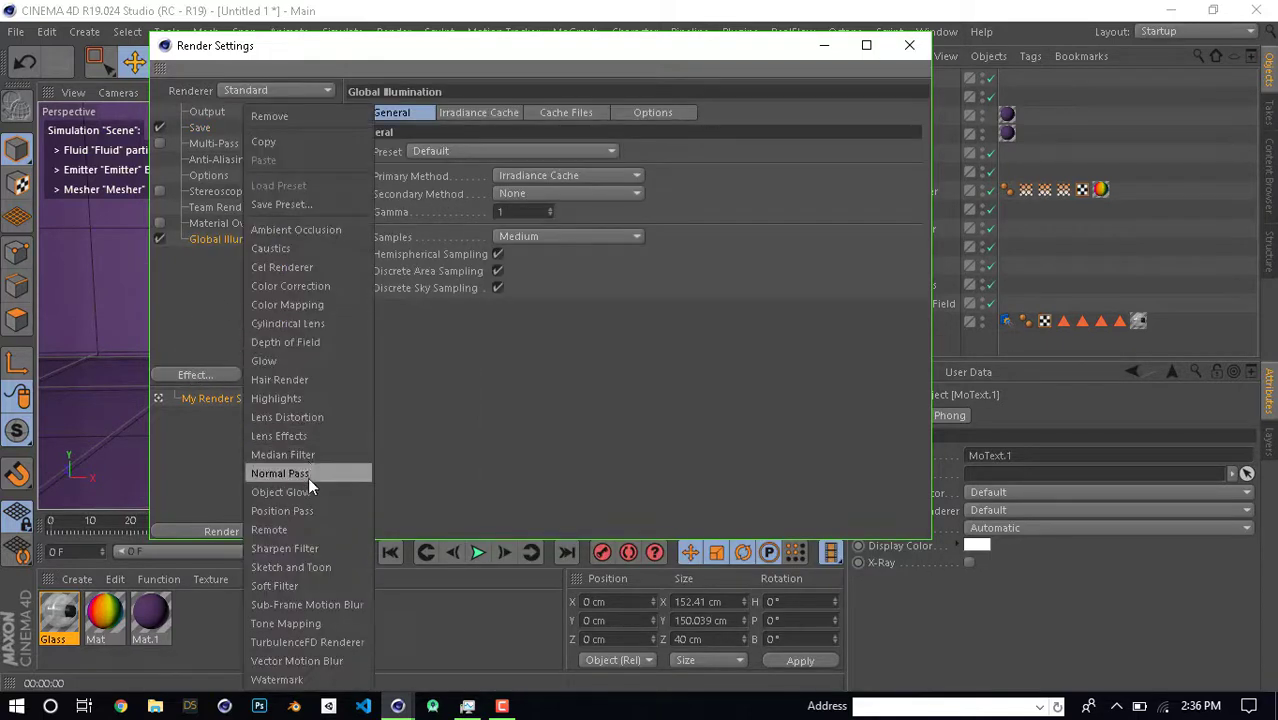
pyautogui.click(327, 229)
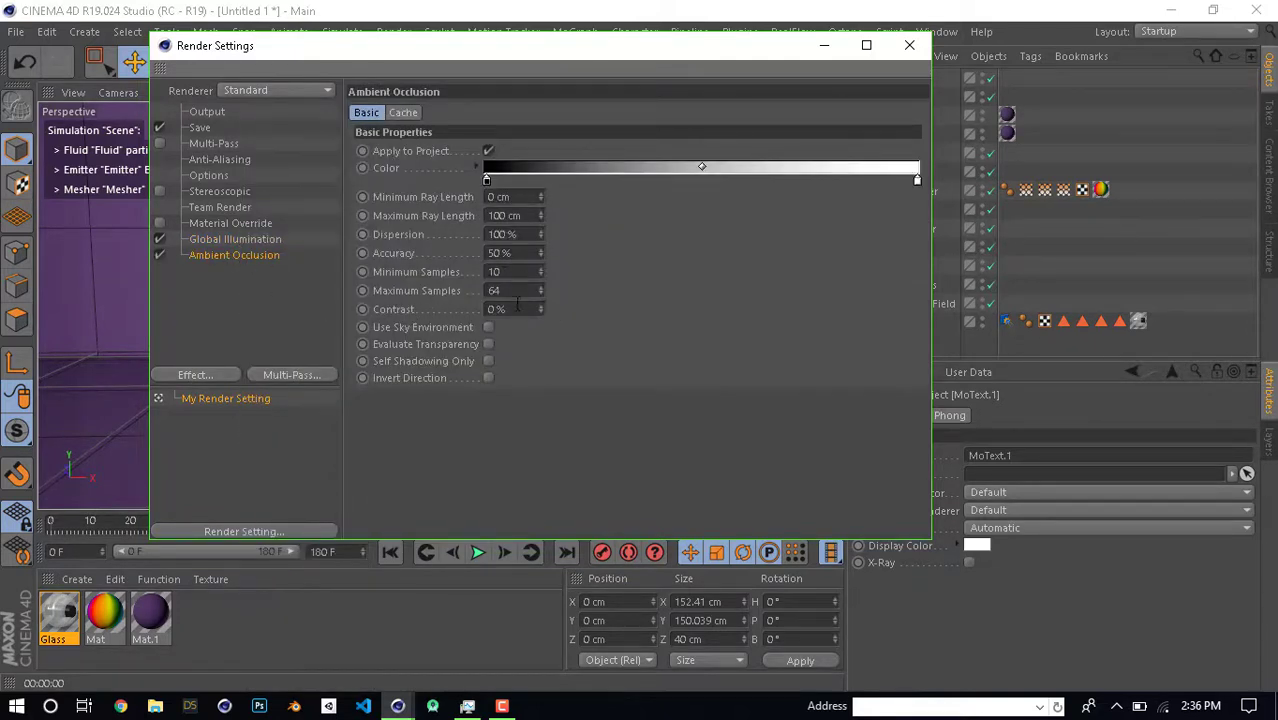
pyautogui.click(236, 239)
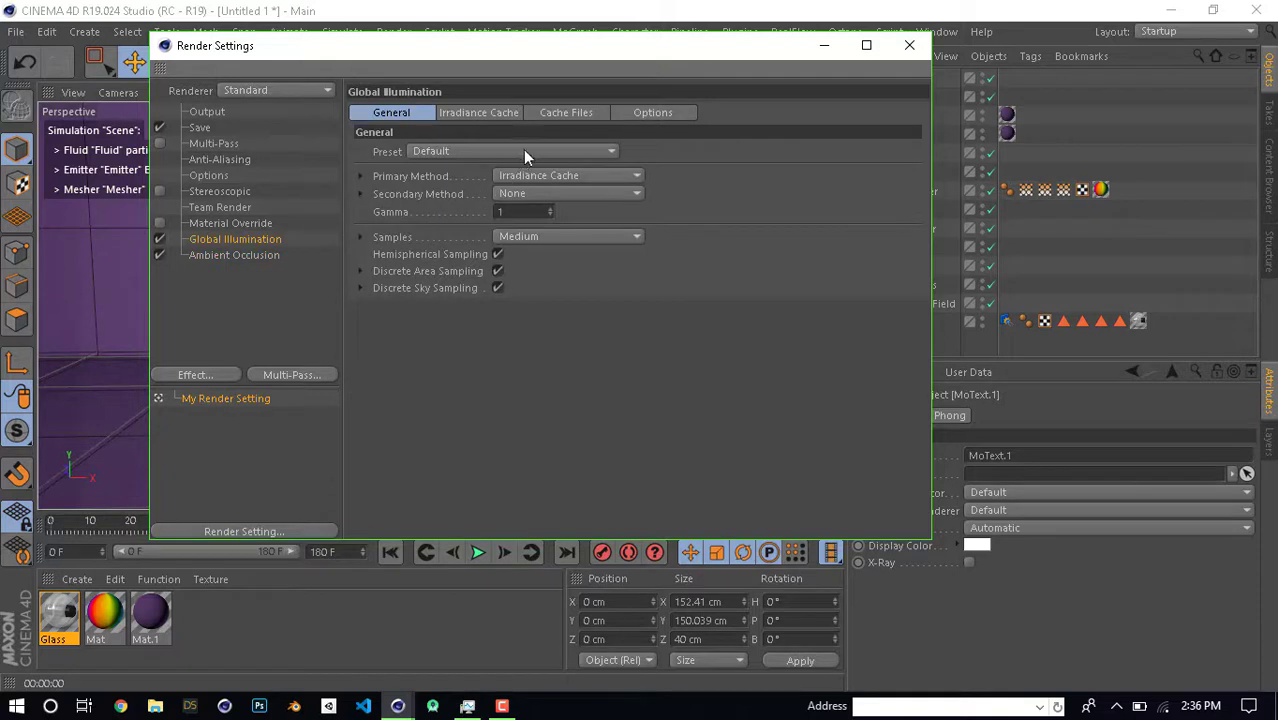
pyautogui.click(523, 237)
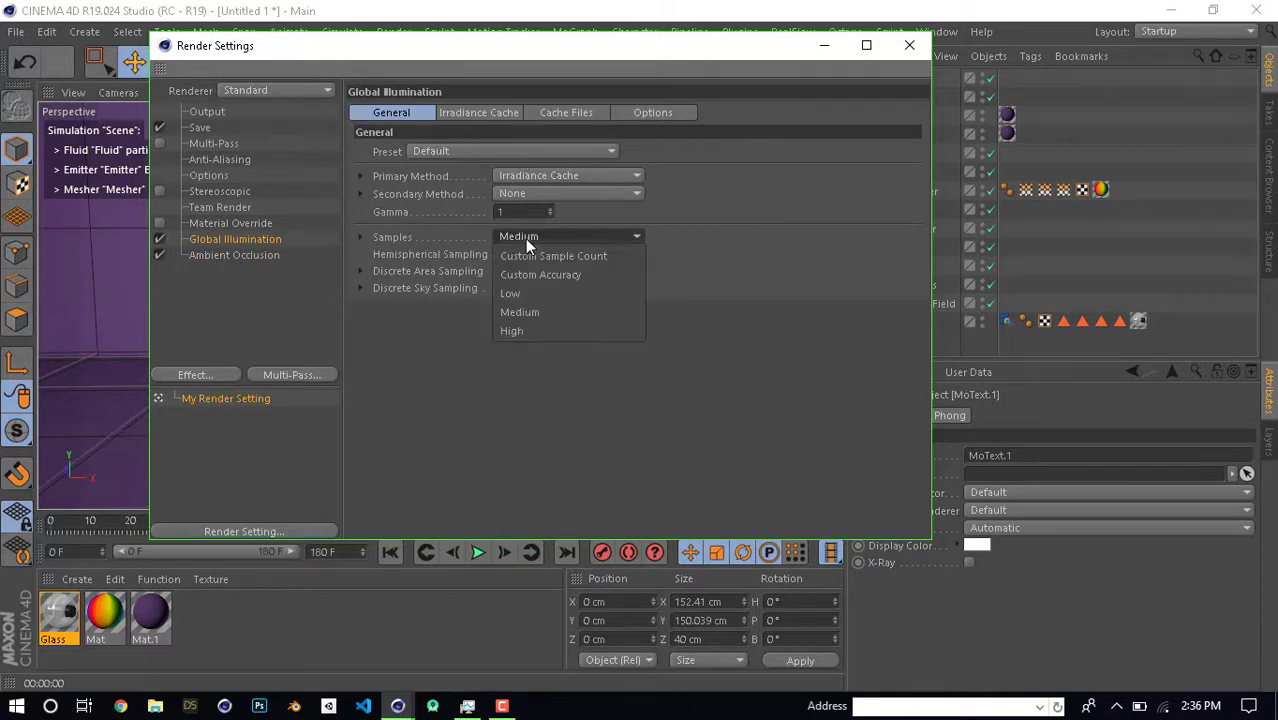
pyautogui.click(530, 328)
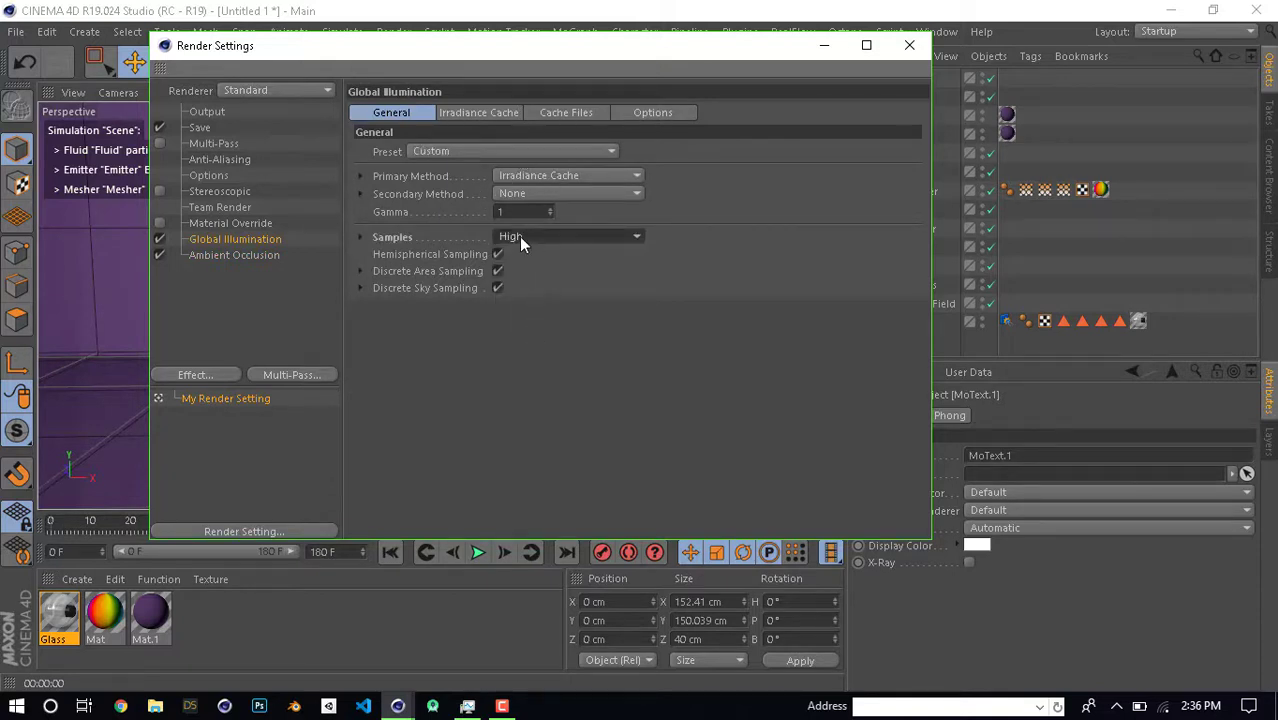
# Set anti-aliasing to Best and close the Render Settings
pyautogui.click(231, 256)
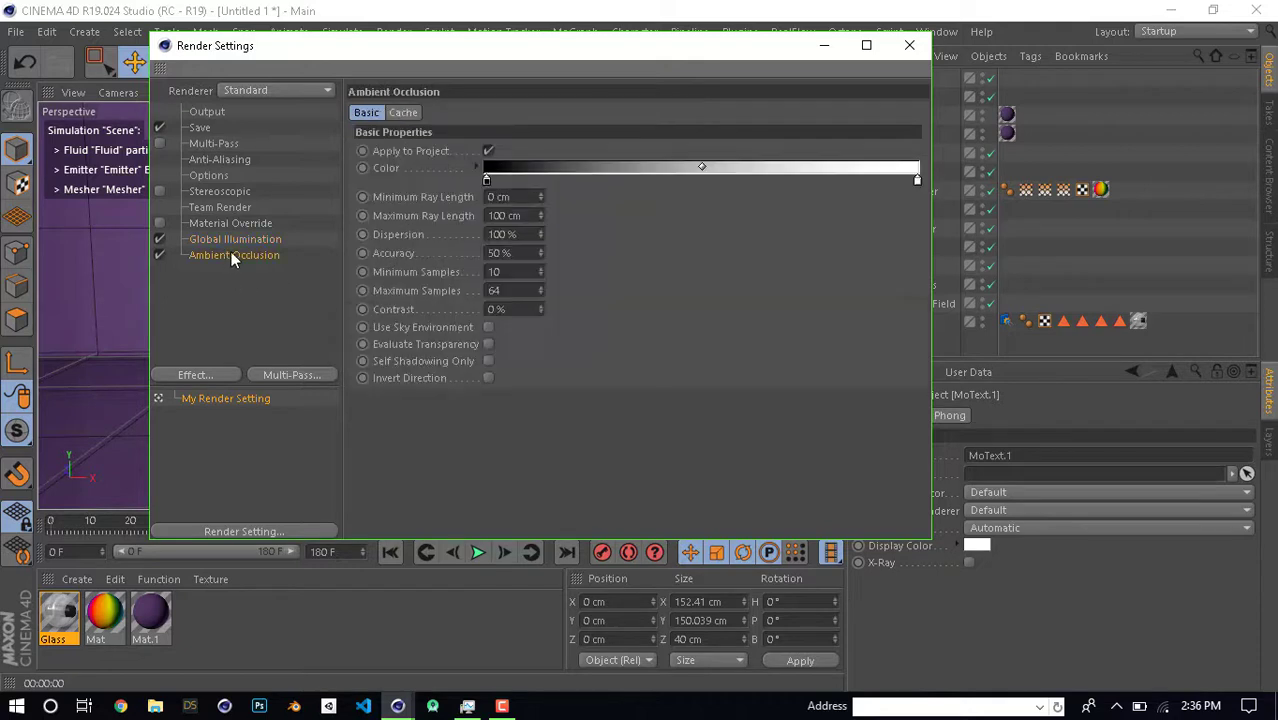
pyautogui.click(213, 147)
pyautogui.click(213, 161)
pyautogui.click(573, 117)
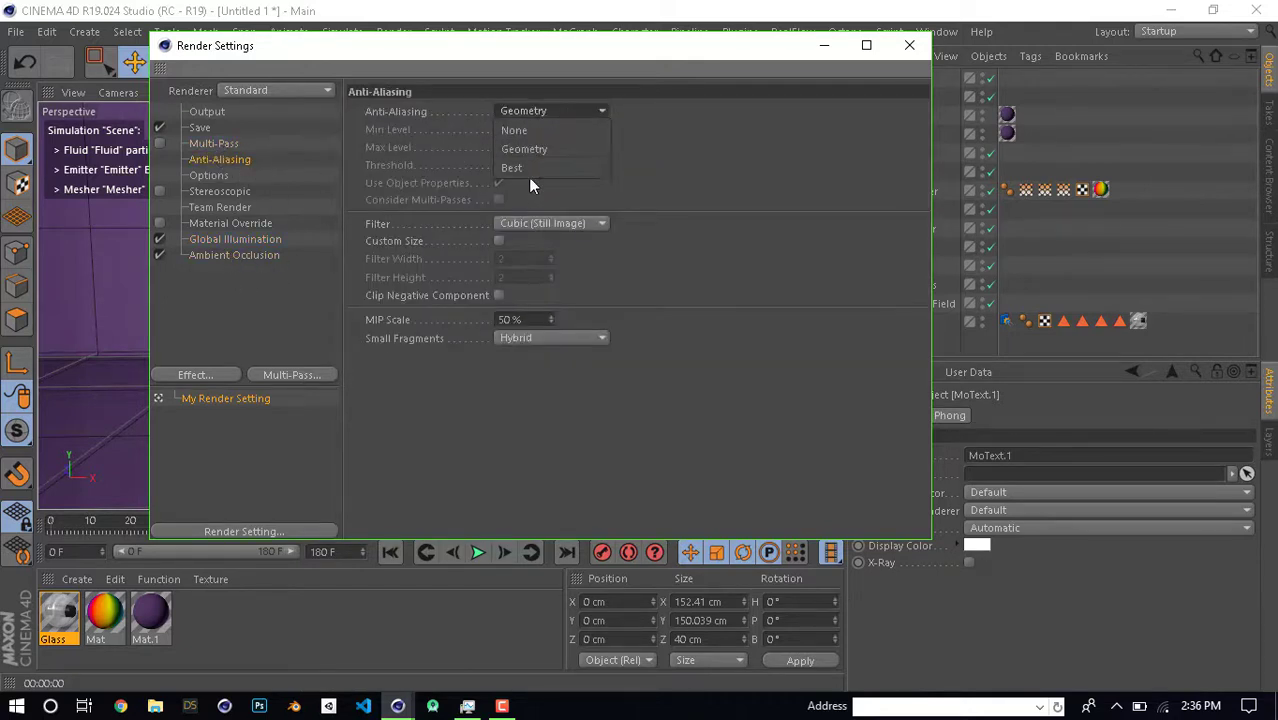
pyautogui.click(528, 167)
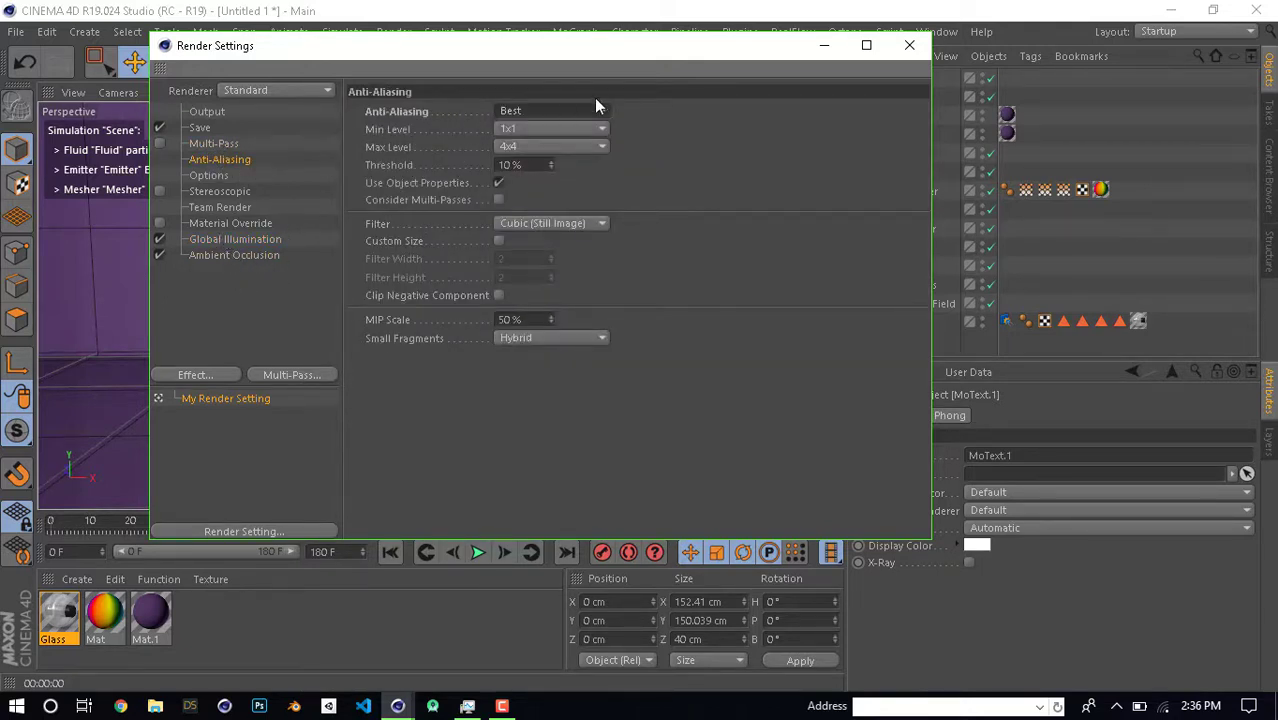
pyautogui.click(558, 113)
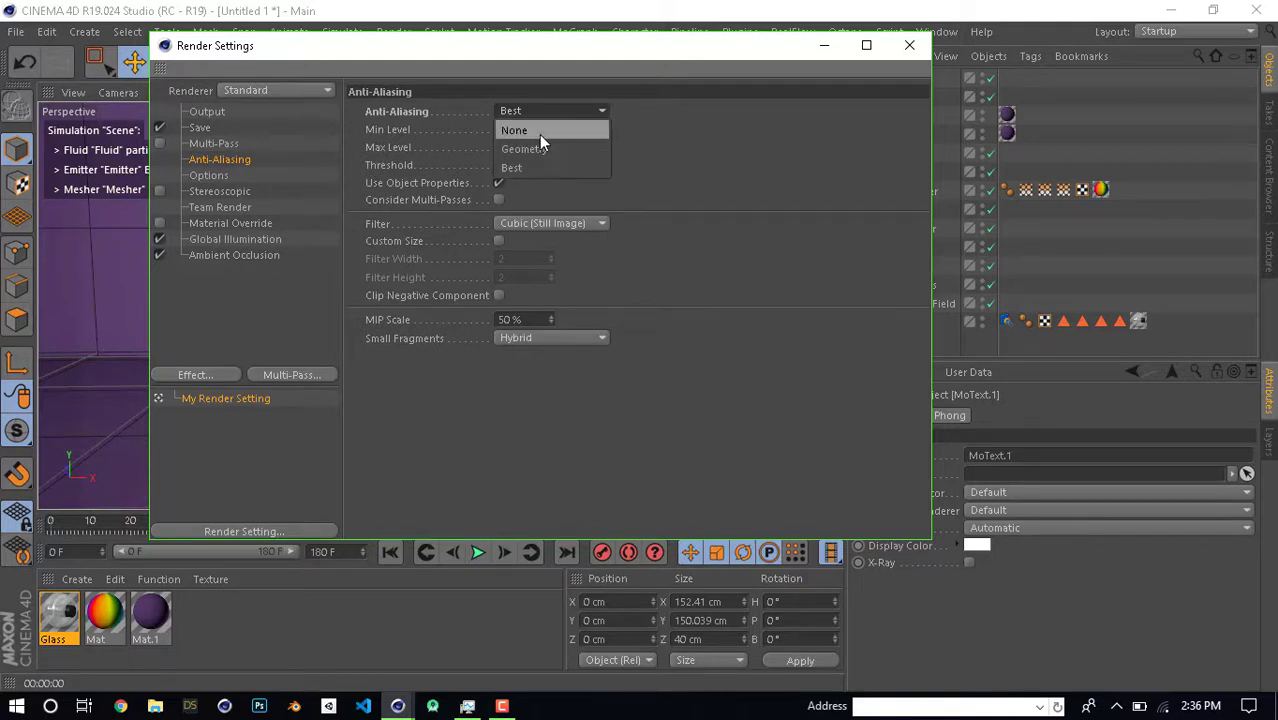
pyautogui.click(602, 110)
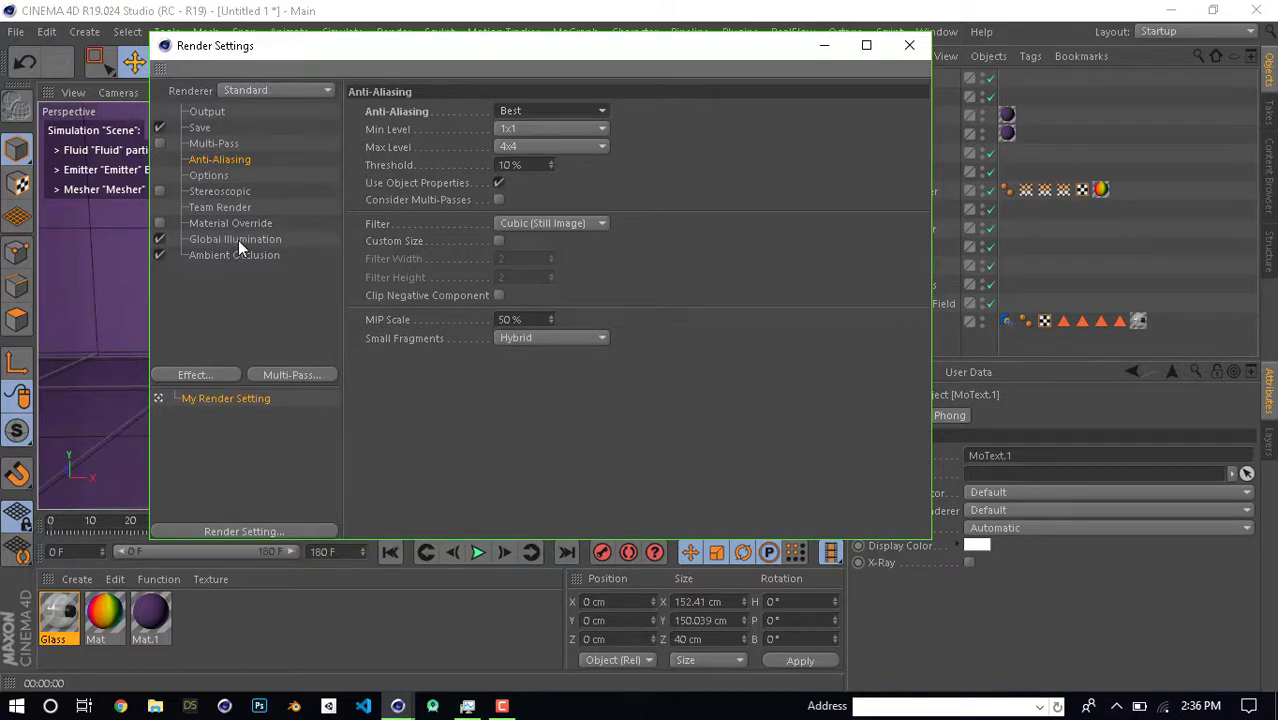
pyautogui.click(200, 113)
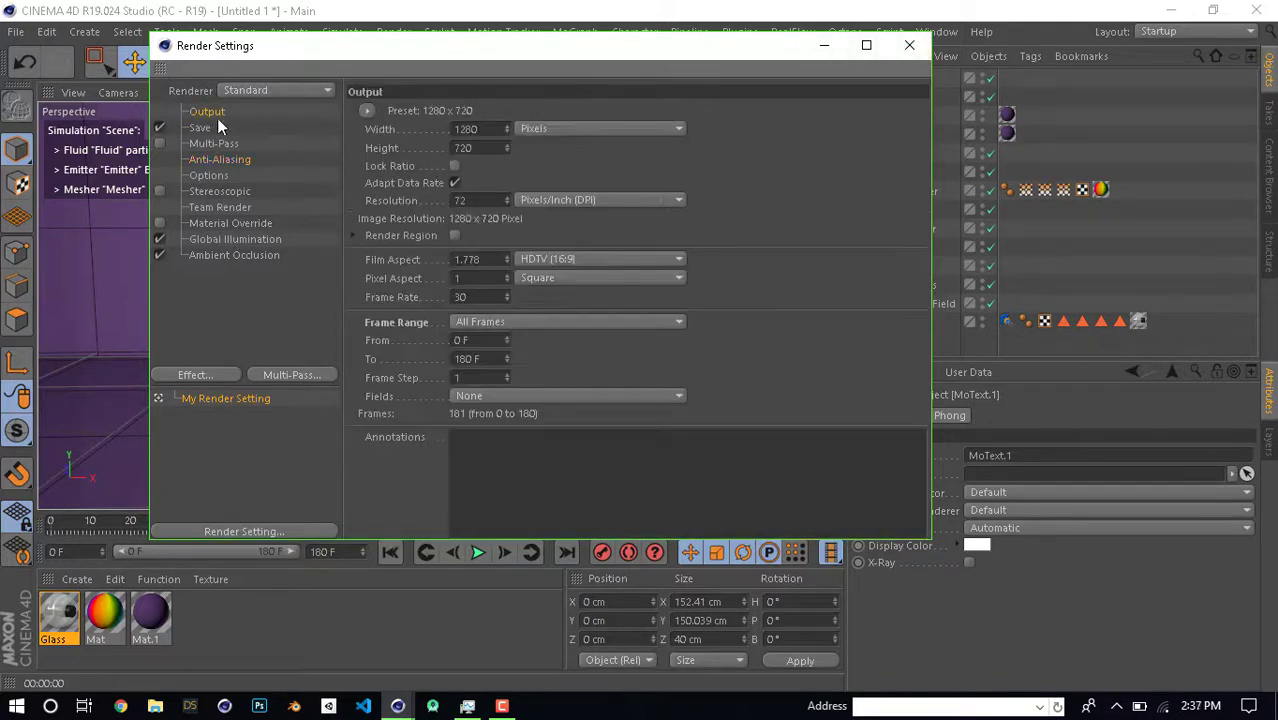
pyautogui.click(909, 47)
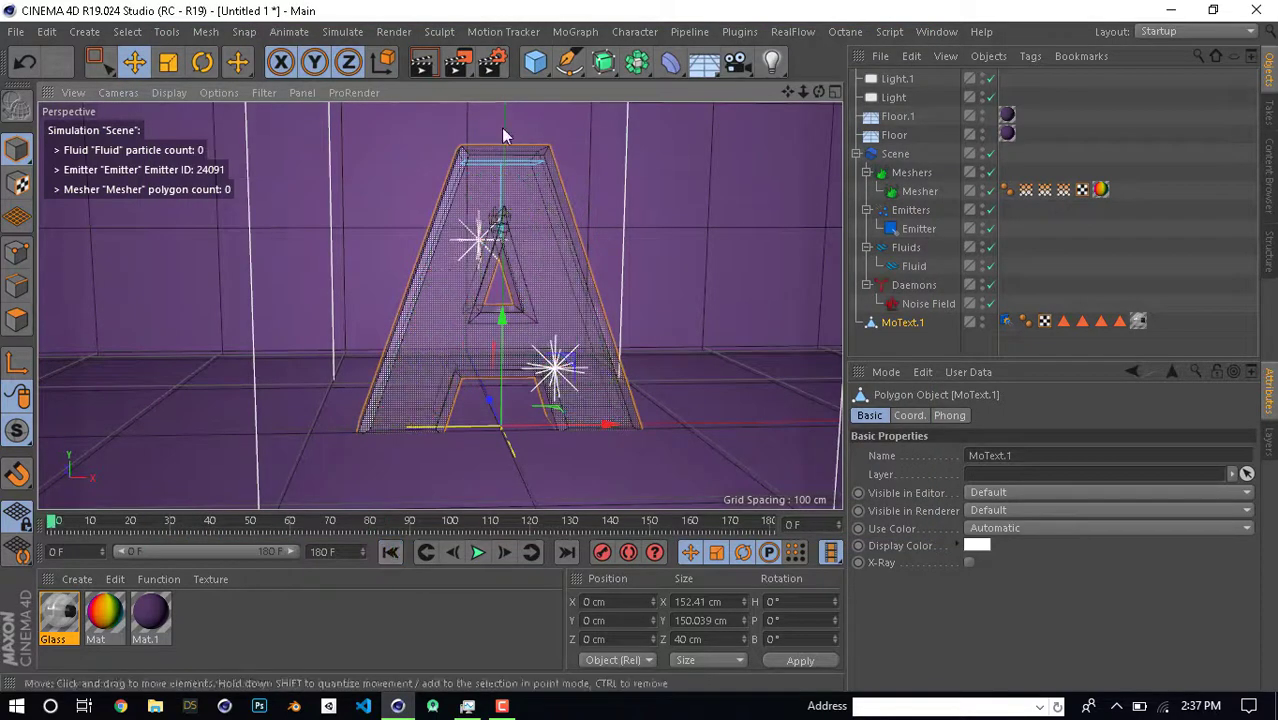
# Attempt a render, decline the missing-filename prompt, and go to the Save settings
pyautogui.click(455, 62)
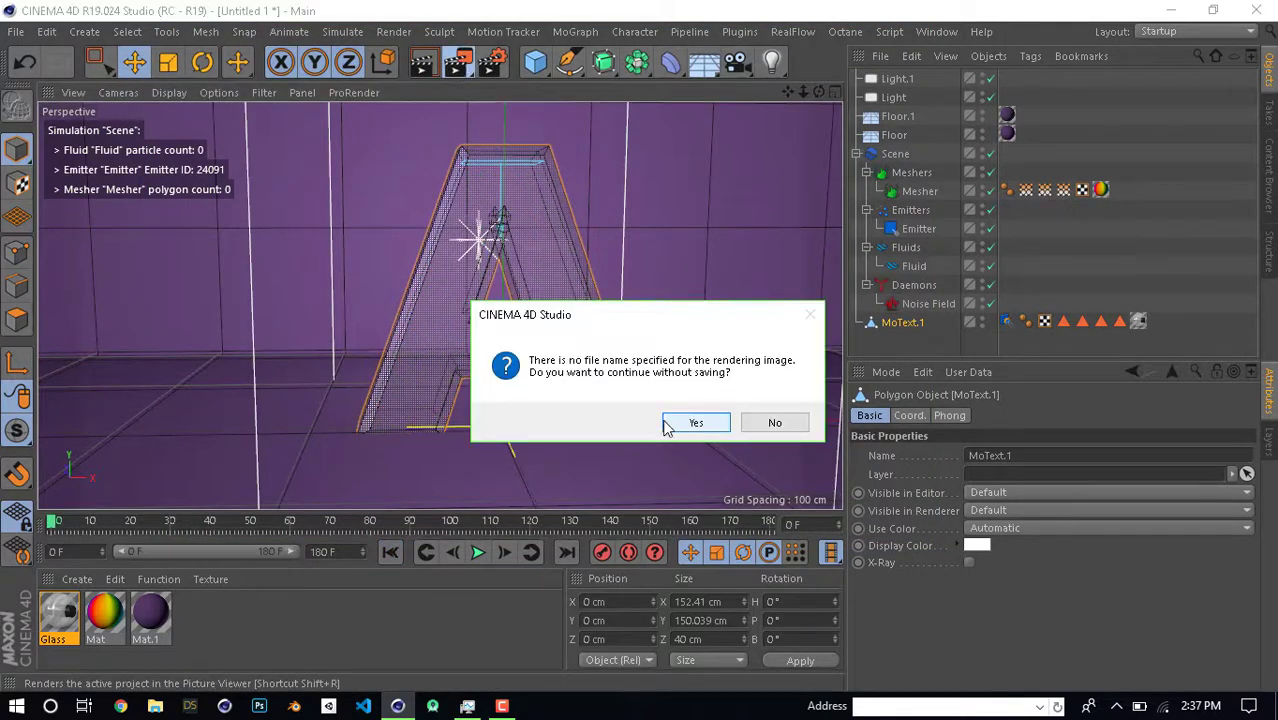
pyautogui.click(755, 427)
pyautogui.click(492, 62)
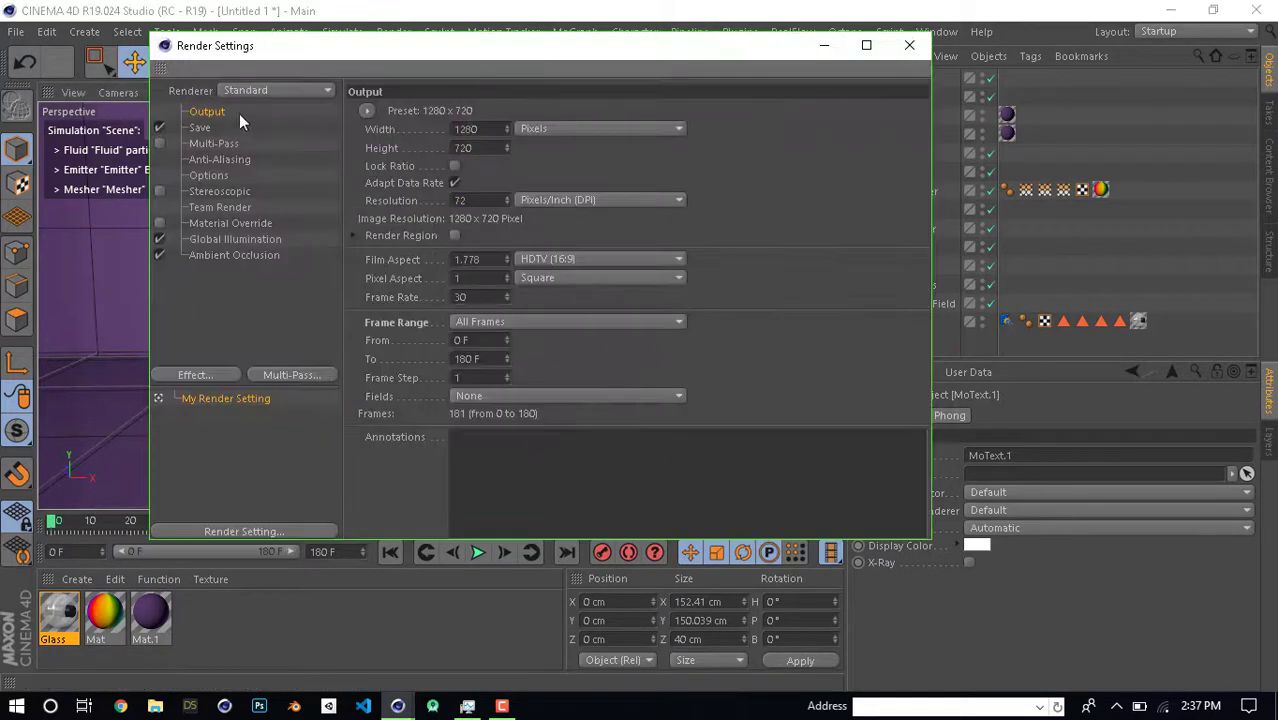
pyautogui.click(200, 127)
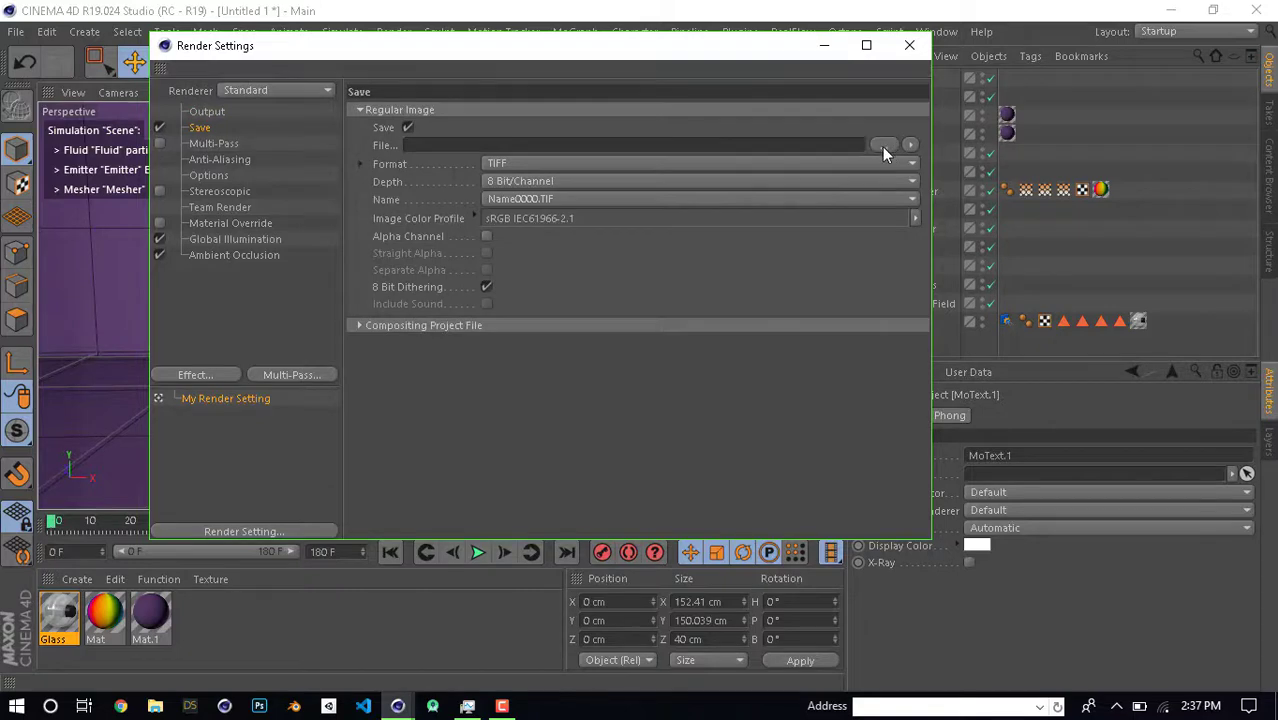
# Set the output file to '1' in Desktop\freetime and close Render Settings
pyautogui.click(498, 148)
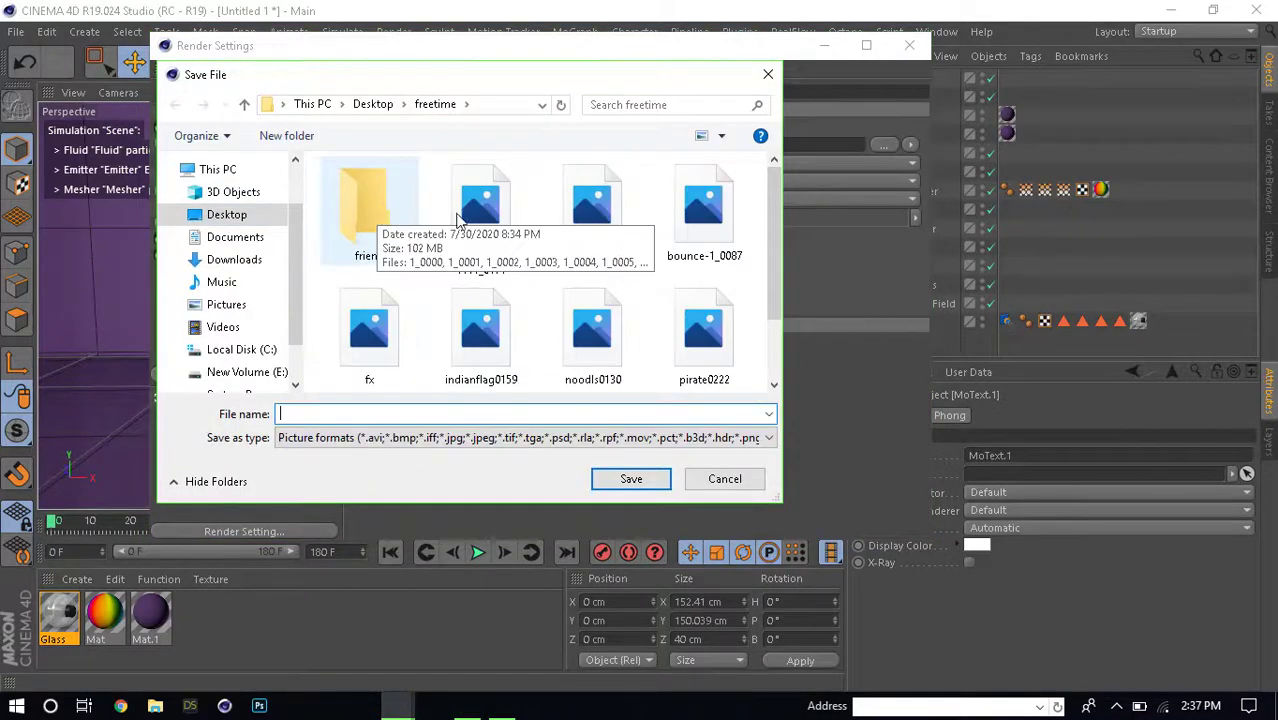
pyautogui.click(396, 450)
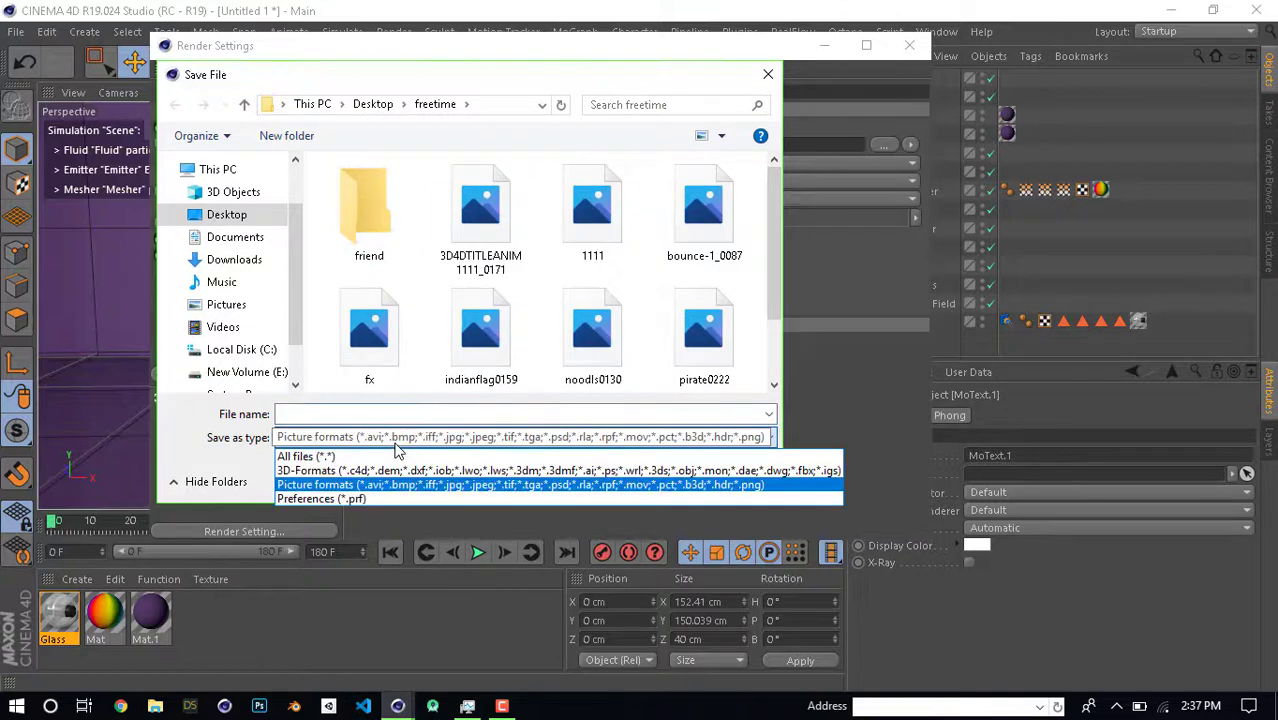
pyautogui.click(392, 486)
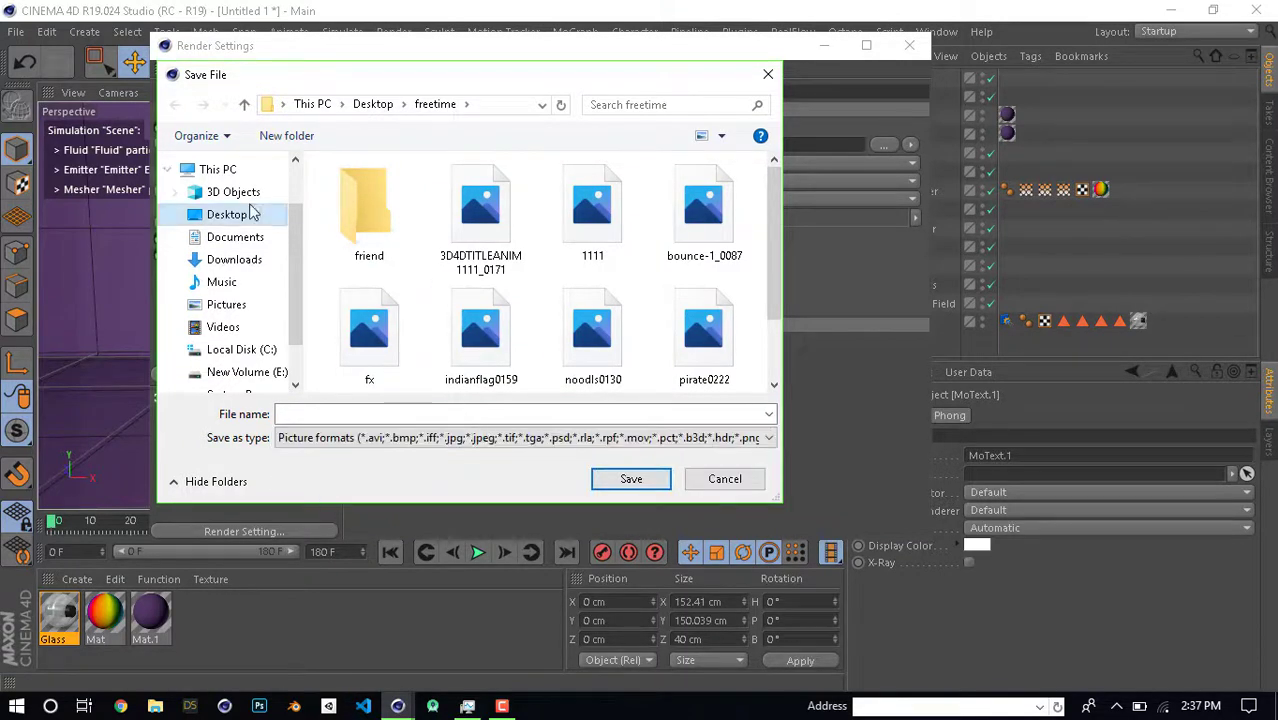
pyautogui.scroll(-2, 436, 284)
pyautogui.scroll(2, 436, 284)
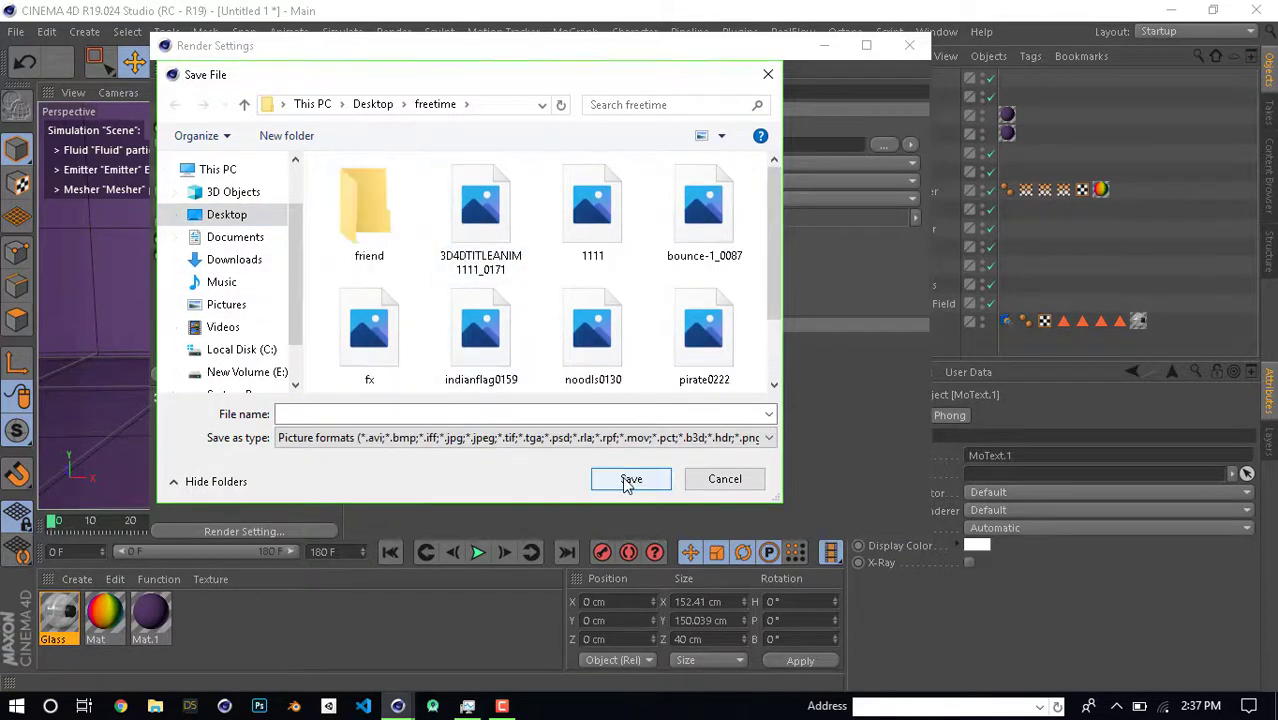
pyautogui.click(563, 414)
pyautogui.write('1')
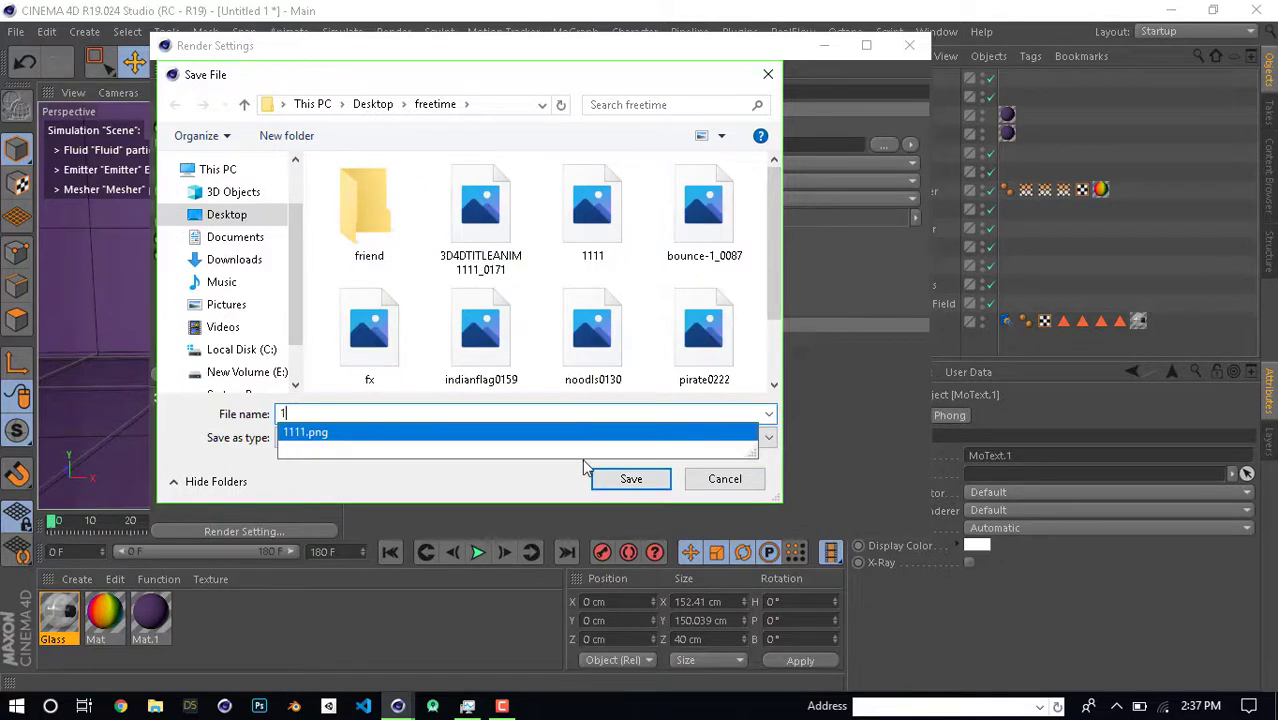
pyautogui.click(614, 480)
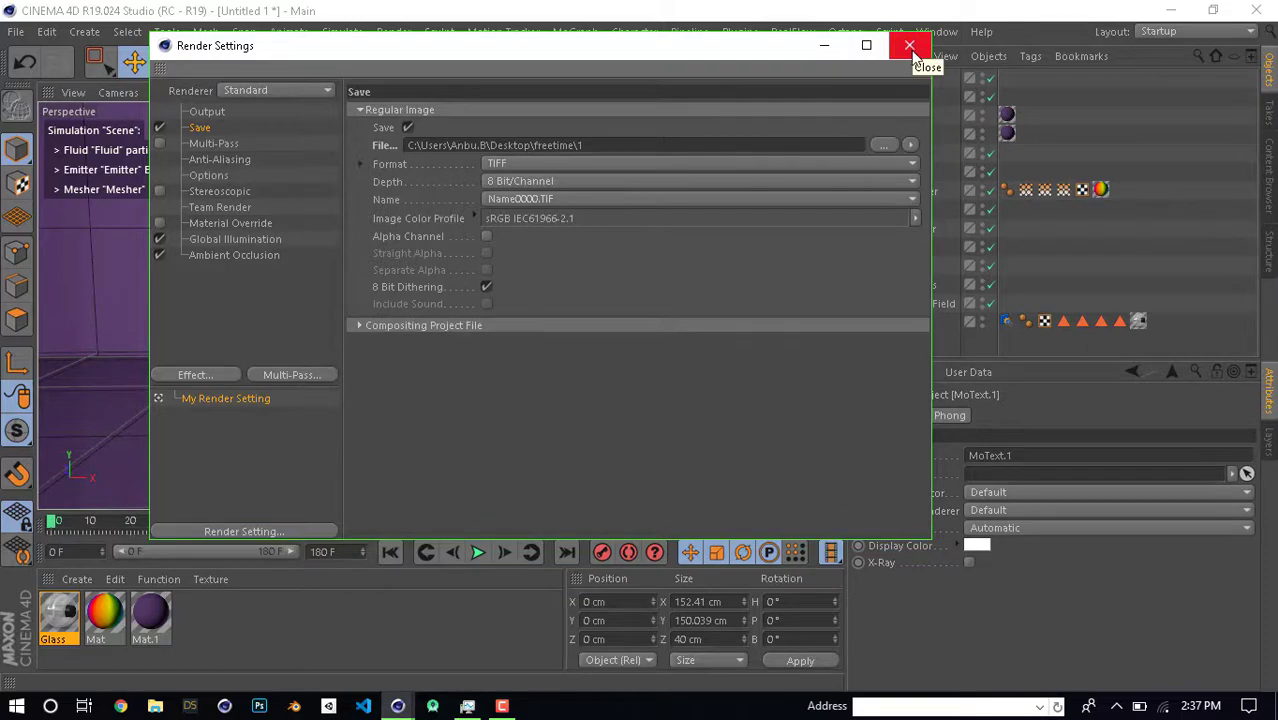
pyautogui.click(910, 46)
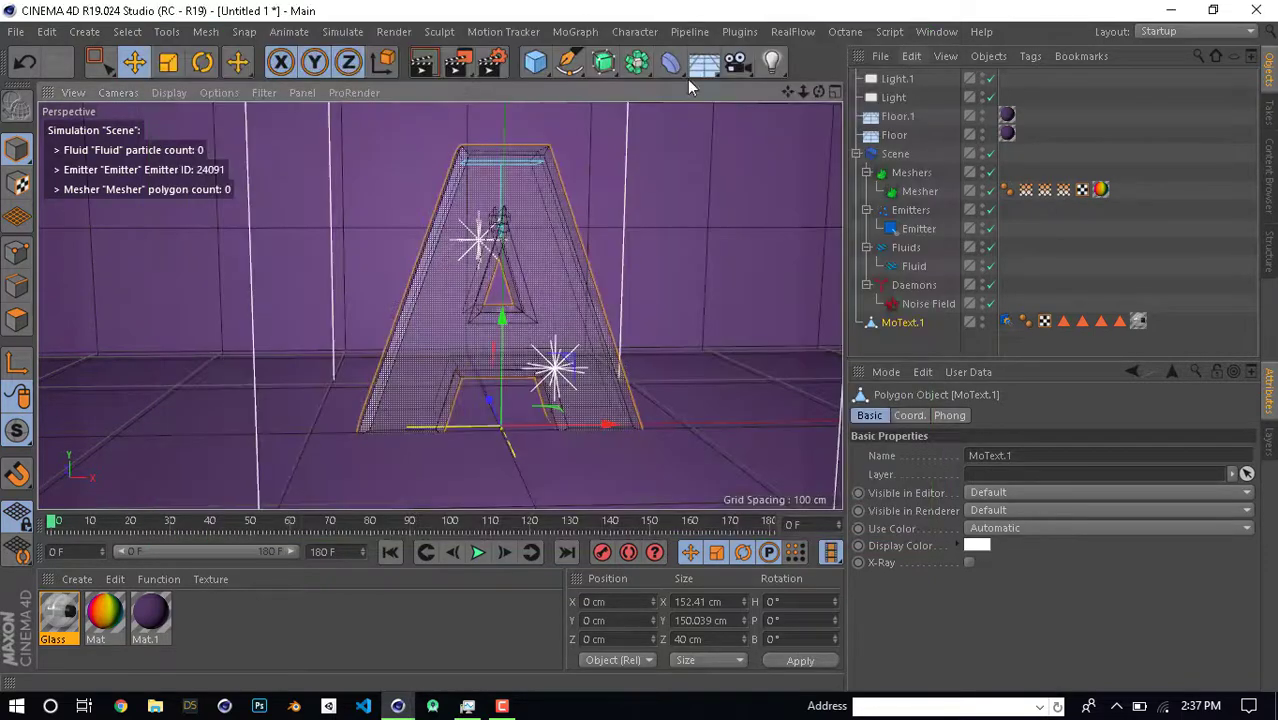
# Start rendering the 181-frame glass A animation in a maximized Picture Viewer, then stop it and close
pyautogui.click(466, 71)
pyautogui.click(1100, 17)
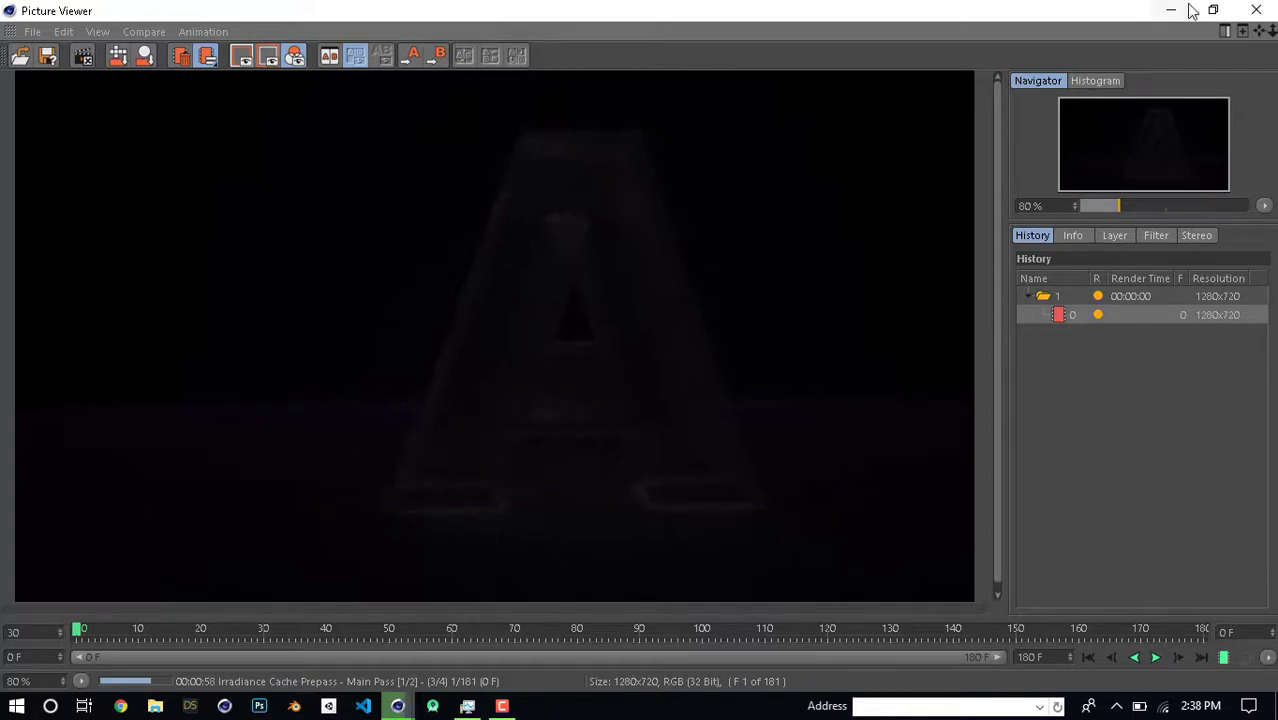
pyautogui.click(1256, 10)
pyautogui.click(698, 421)
pyautogui.click(1171, 10)
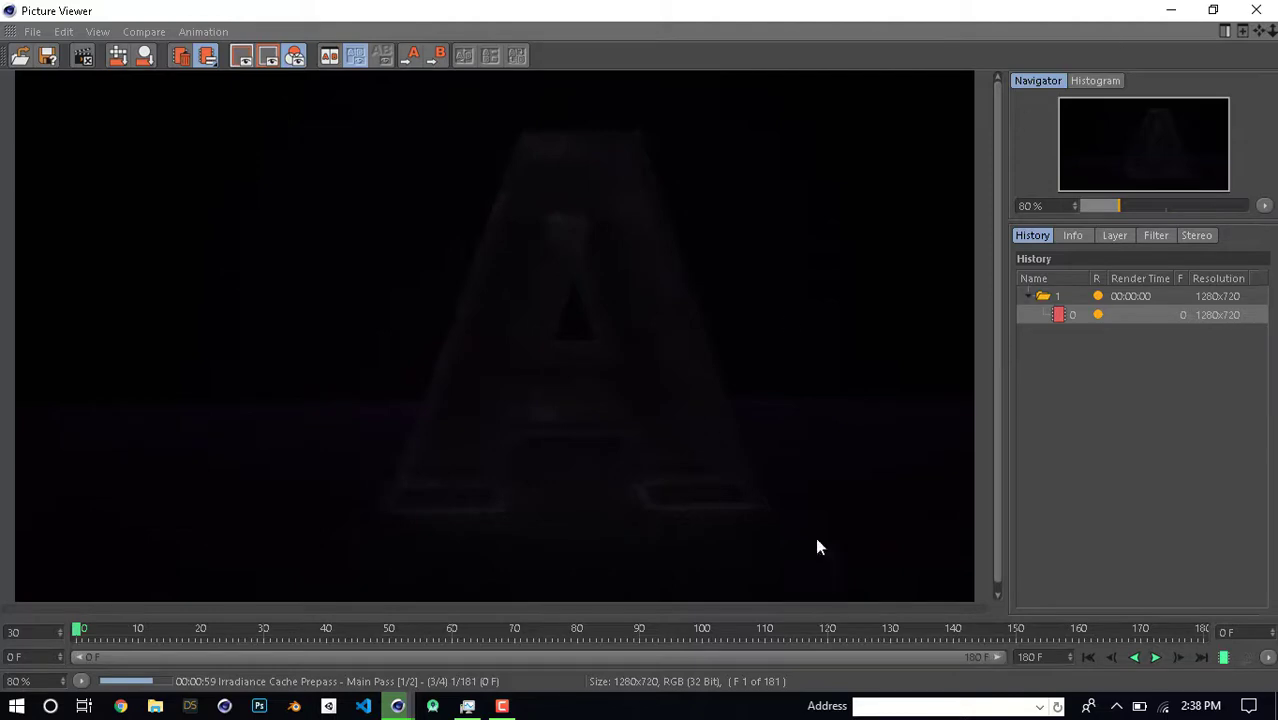